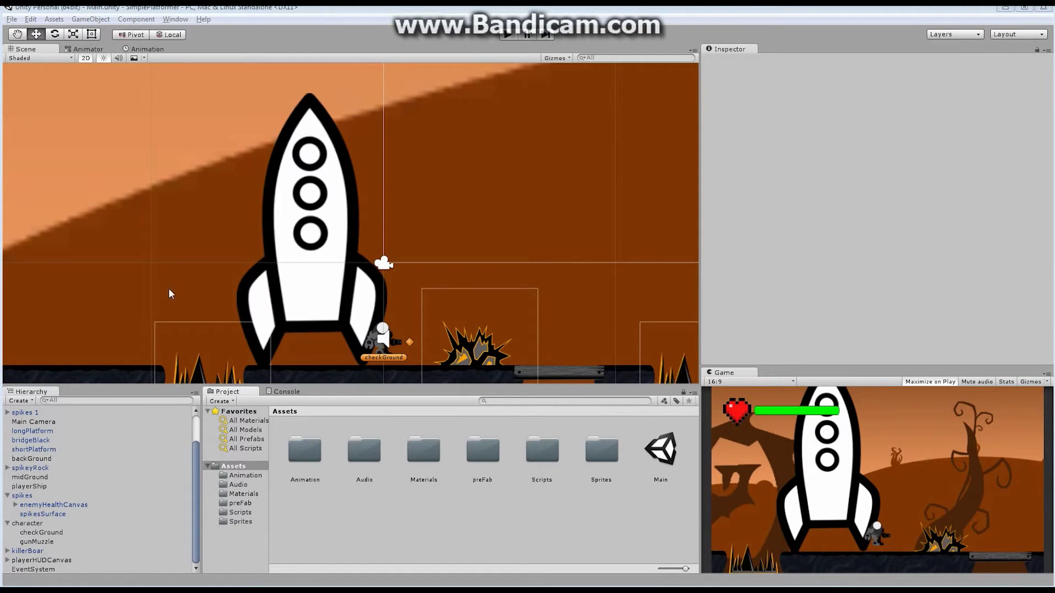
Open the Sprites folder and select the cannonPlant sprite sheet.
{"action": "middle_click_drag", "start_coordinate": [169, 290], "coordinate": [510, 240]}
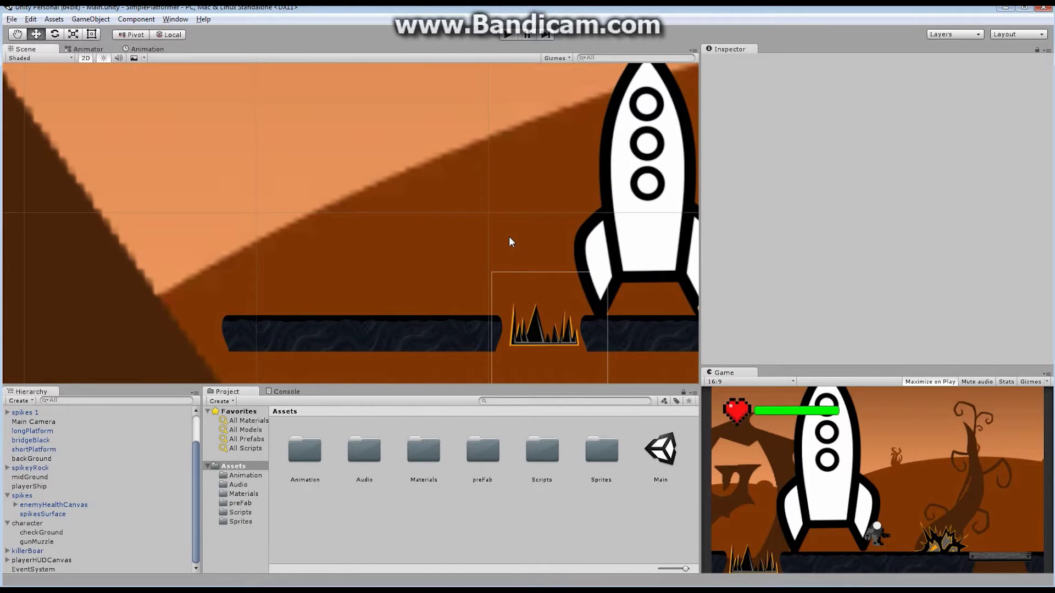
{"action": "right_click_drag", "start_coordinate": [377, 295], "coordinate": [508, 281], "text": "alt"}
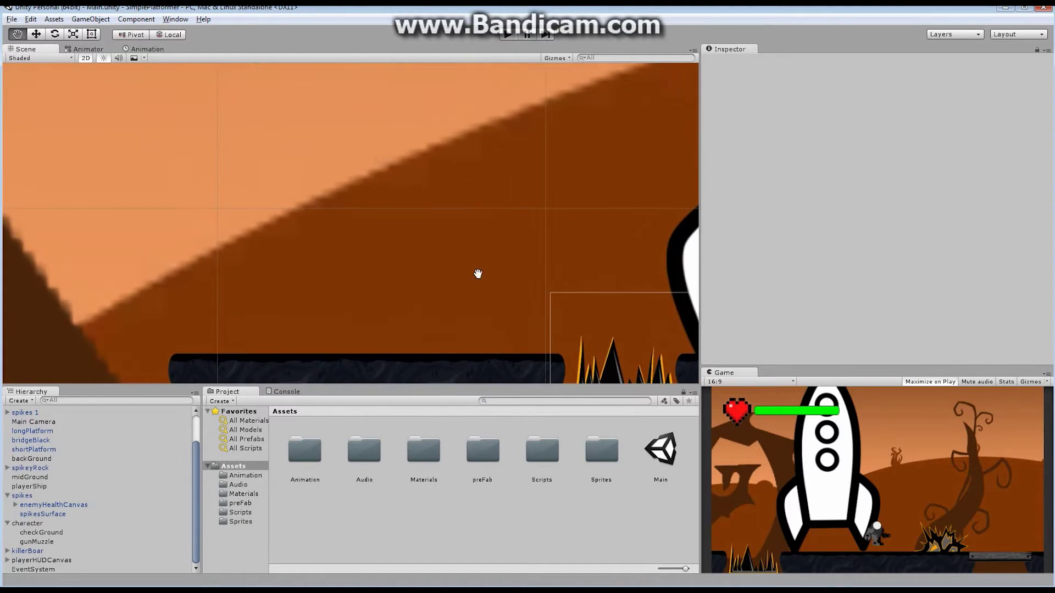
{"action": "left_click_drag", "start_coordinate": [466, 279], "coordinate": [491, 189], "text": "alt"}
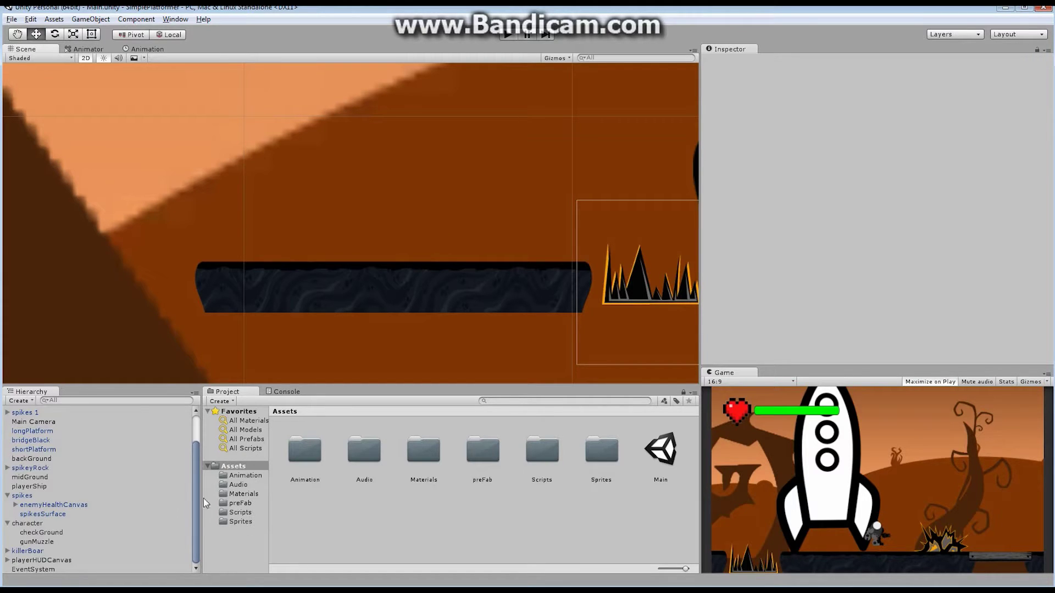
{"action": "left_click", "coordinate": [241, 522]}
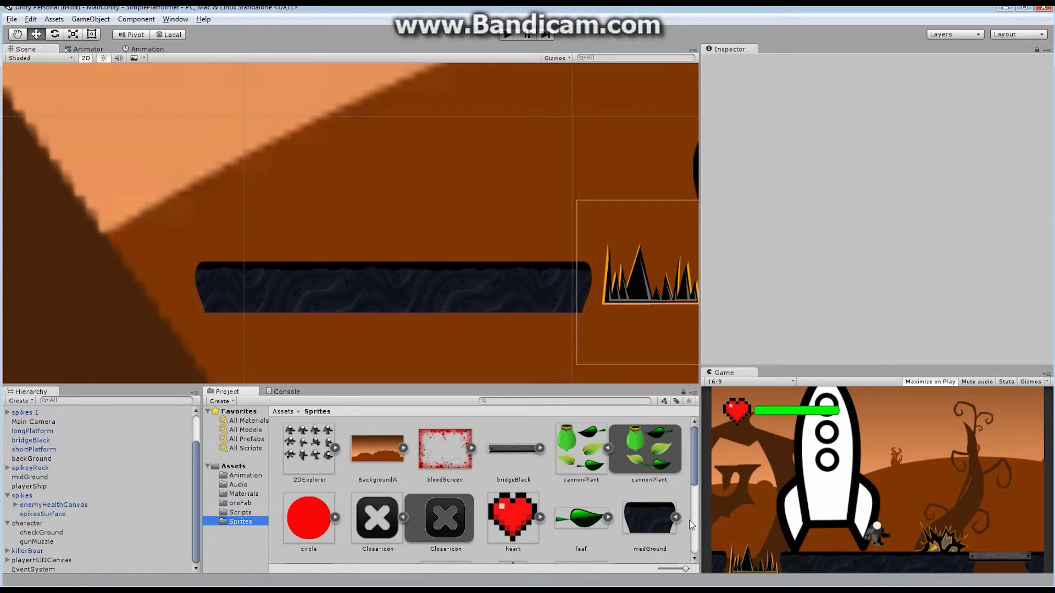
{"action": "left_click", "coordinate": [582, 446]}
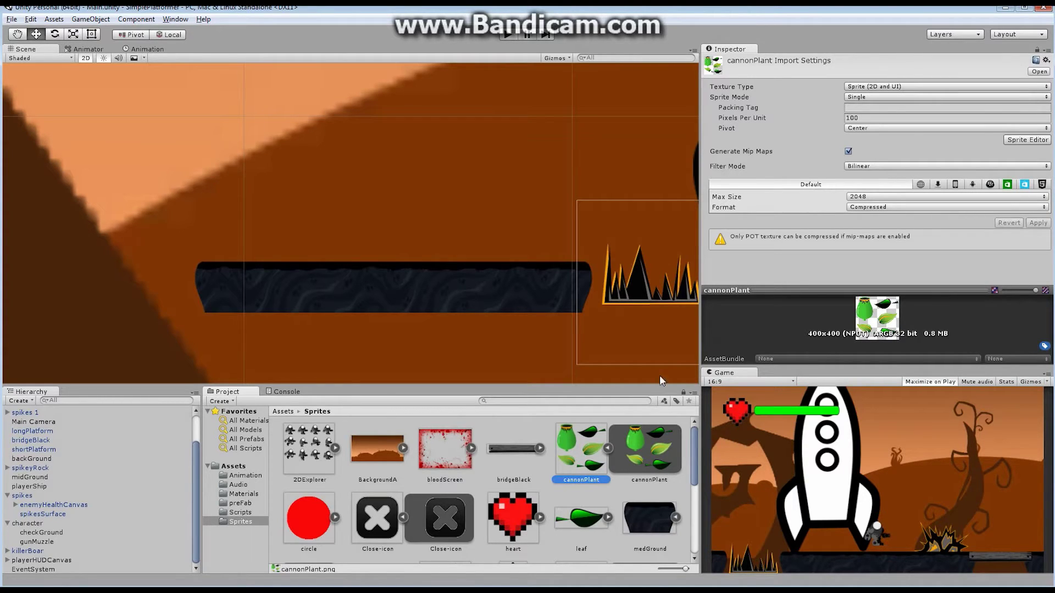
Try placing the unsliced cannonPlant sheet in the scene above the leftmost platform, and delete it again.
{"action": "left_click", "coordinate": [887, 98]}
{"action": "left_click", "coordinate": [581, 448]}
{"action": "left_click_drag", "start_coordinate": [581, 448], "coordinate": [361, 182]}
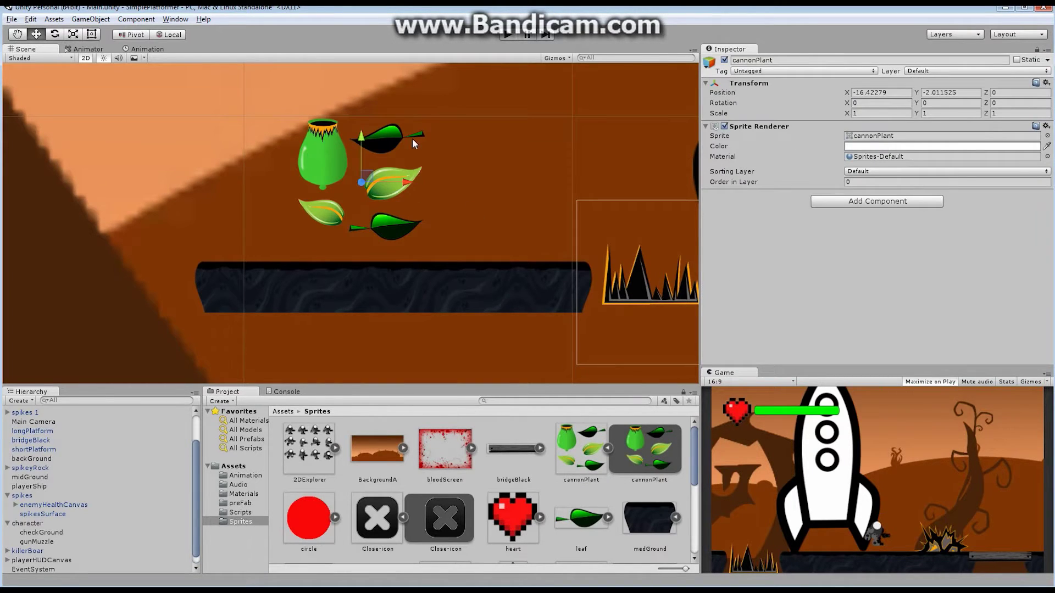
{"action": "key", "text": "Delete"}
Set the cannonPlant texture's sprite mode to Multiple and open it in the Sprite Editor.
{"action": "left_click", "coordinate": [577, 459]}
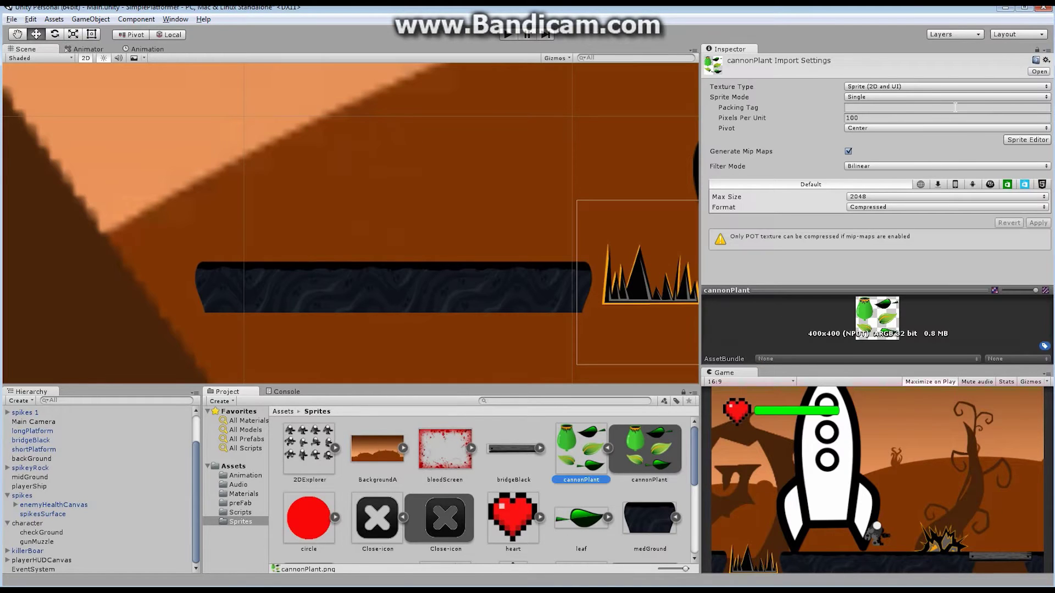
{"action": "left_click", "coordinate": [892, 94]}
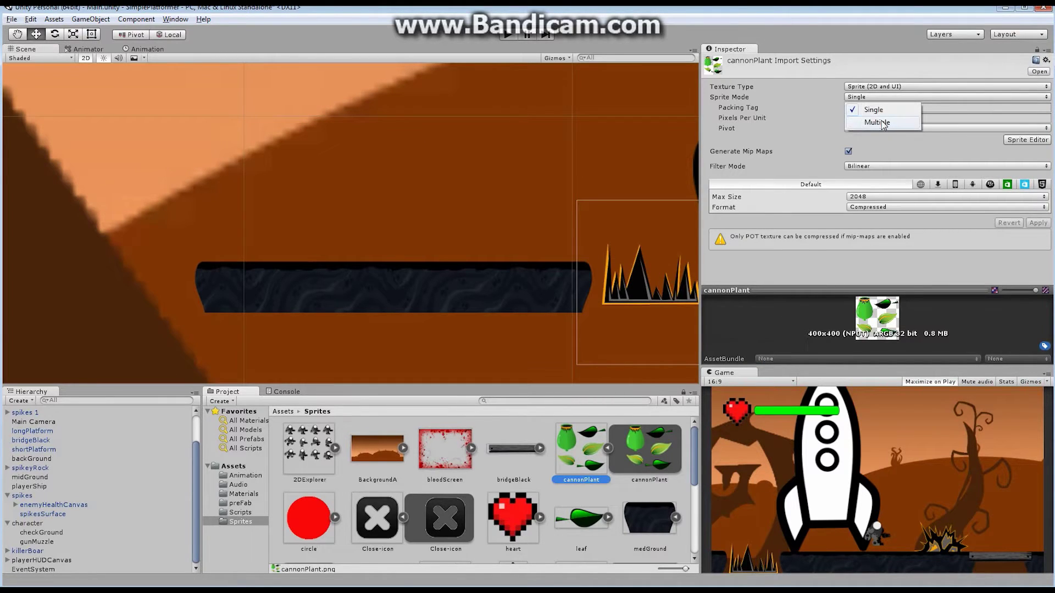
{"action": "left_click", "coordinate": [885, 116]}
{"action": "left_click", "coordinate": [1027, 130]}
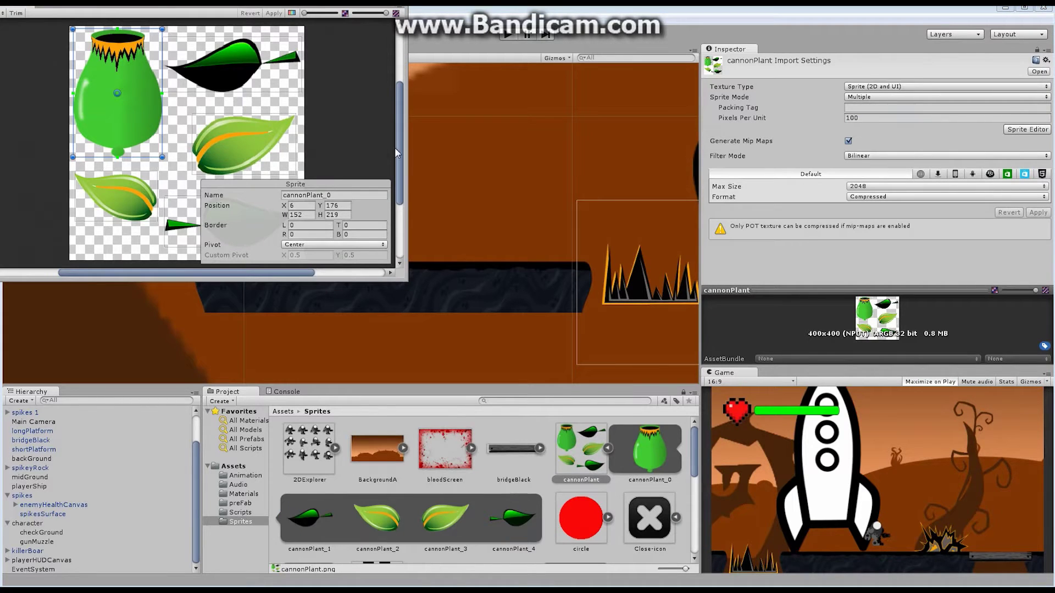
Slice the cannonPlant sheet with the Automatic type and Center pivot, close the Sprite Editor, and apply the import settings.
{"action": "left_click", "coordinate": [5, 12]}
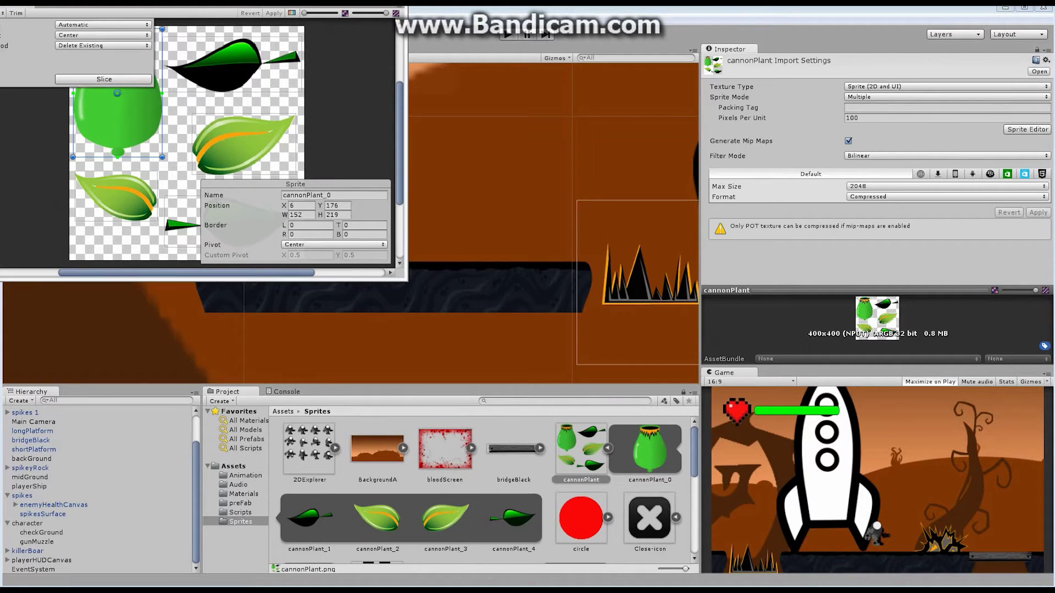
{"action": "left_click", "coordinate": [114, 80]}
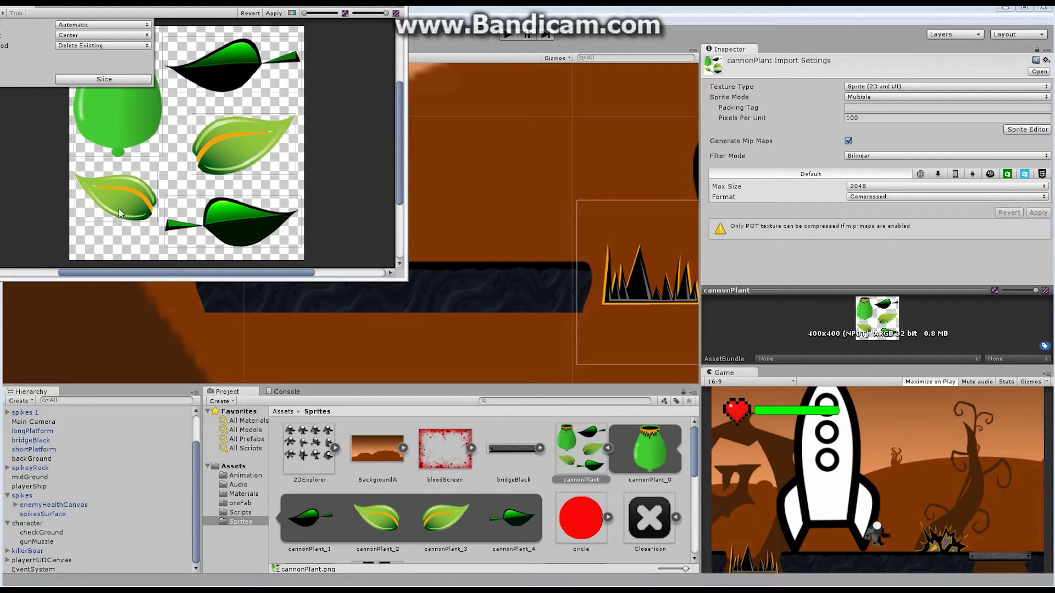
{"action": "right_click", "coordinate": [401, 10]}
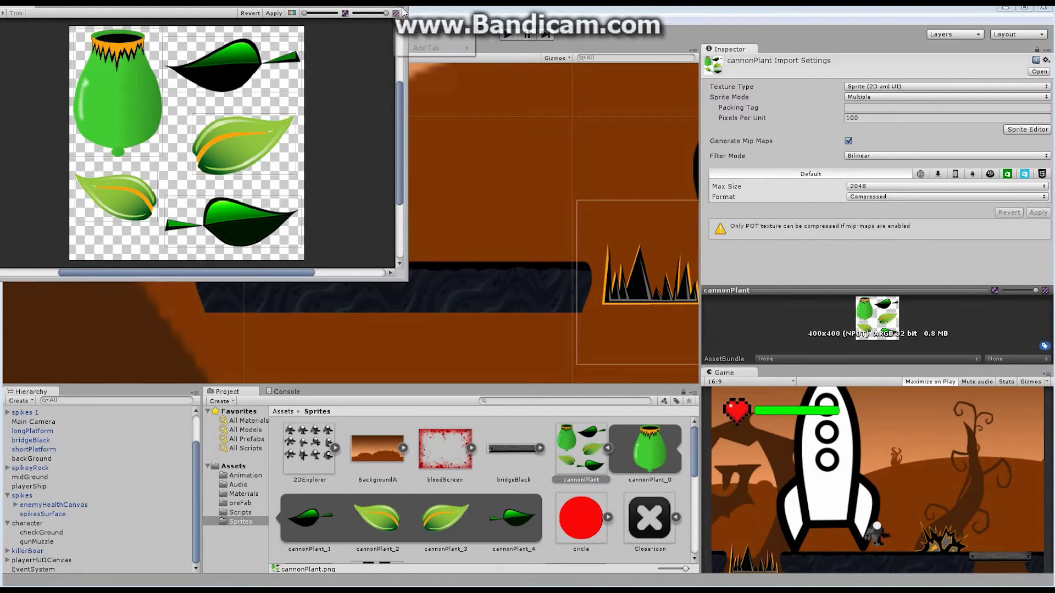
{"action": "left_click", "coordinate": [437, 33]}
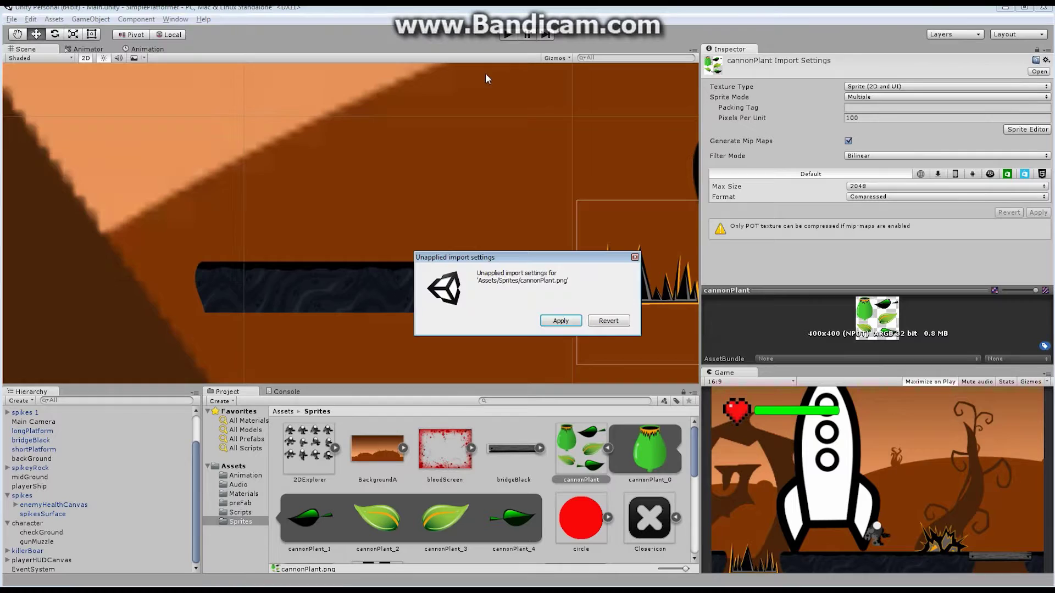
{"action": "left_click", "coordinate": [561, 319]}
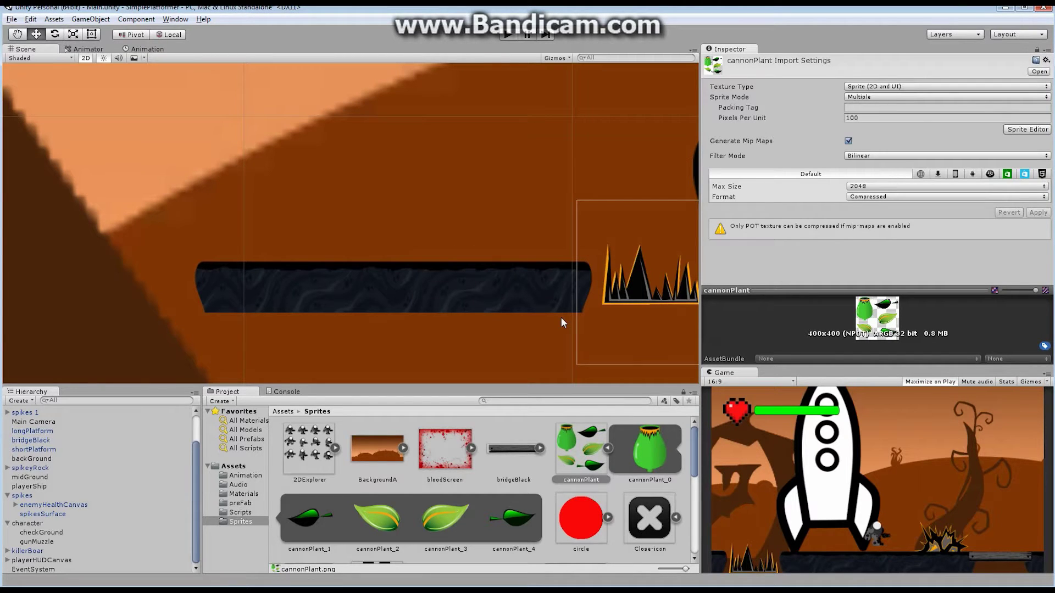
{"action": "left_click", "coordinate": [335, 448]}
{"action": "left_click", "coordinate": [334, 448]}
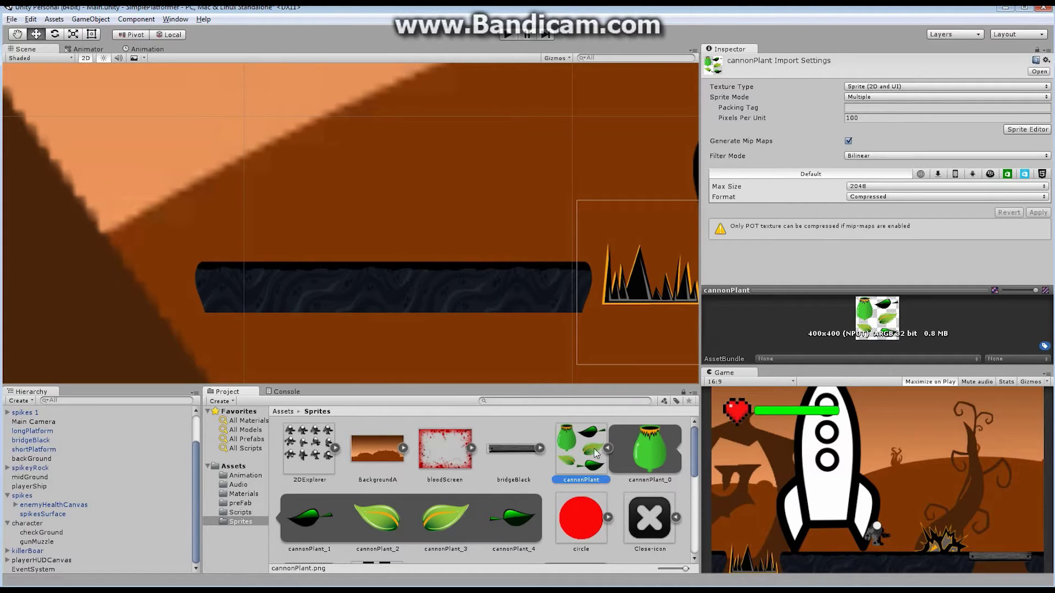
Create an empty game object and set its position to X 0, Y 0, Z 0.
{"action": "left_click", "coordinate": [22, 404]}
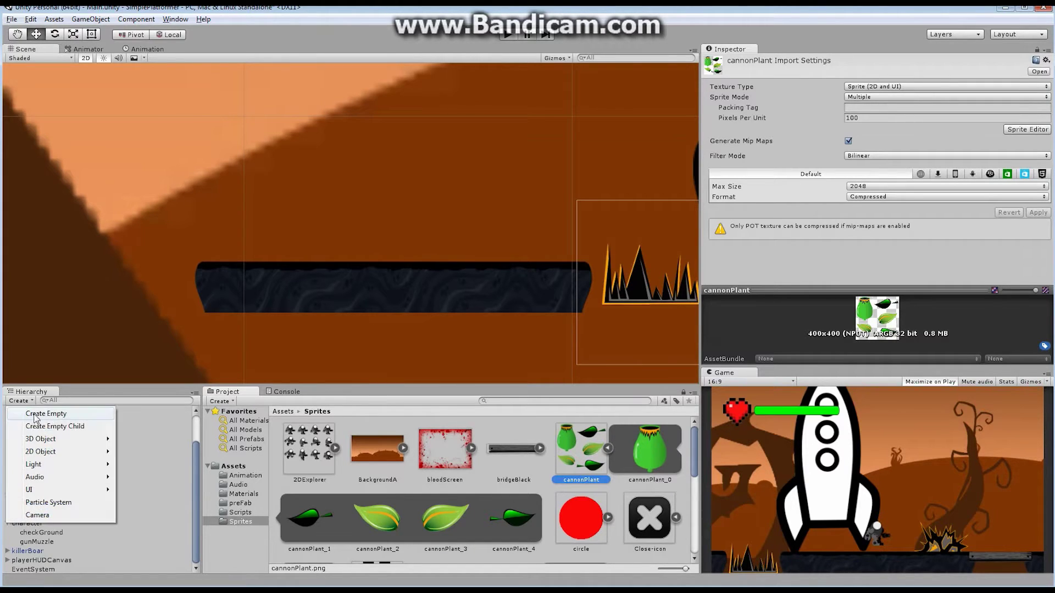
{"action": "left_click", "coordinate": [39, 415]}
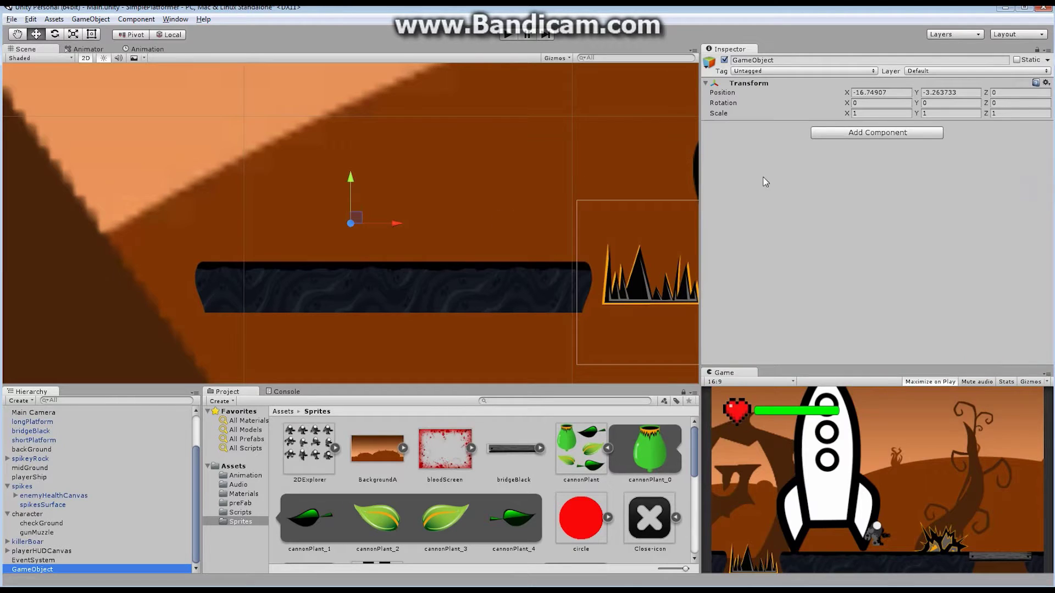
{"action": "left_click", "coordinate": [893, 92]}
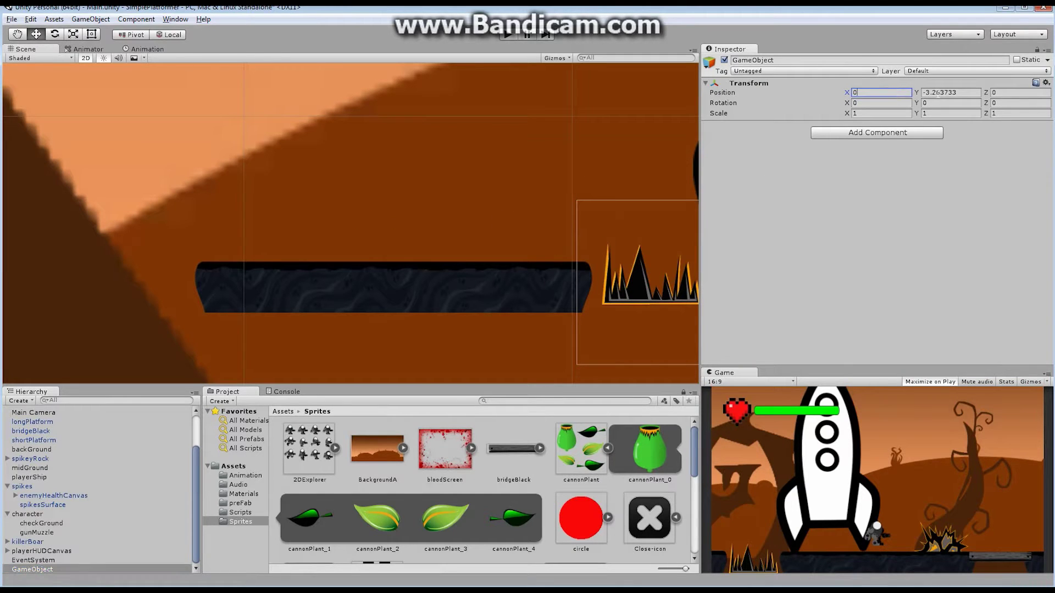
{"action": "left_click", "coordinate": [963, 87]}
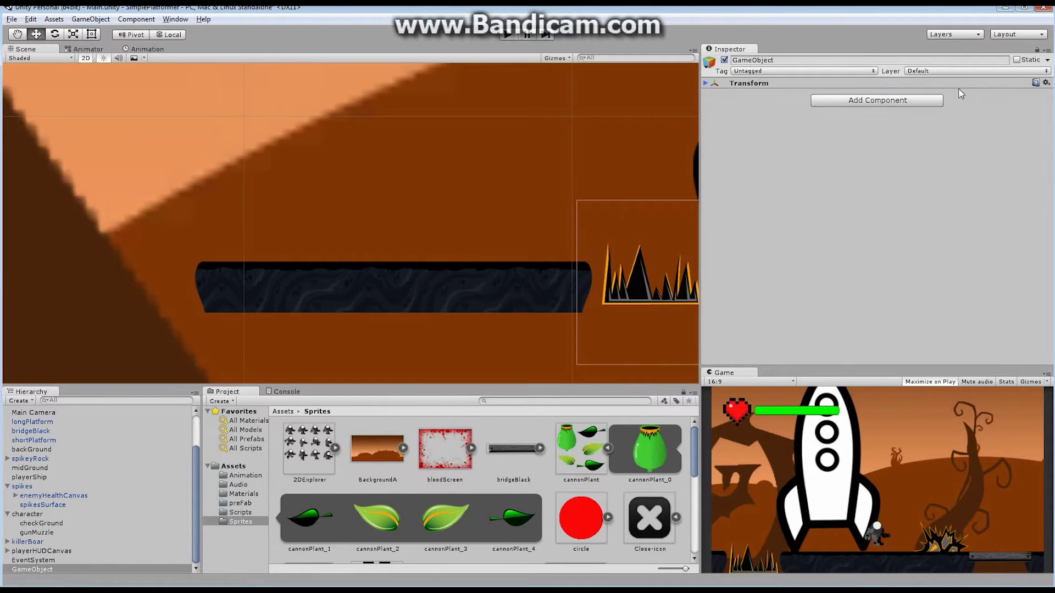
{"action": "left_click", "coordinate": [706, 84]}
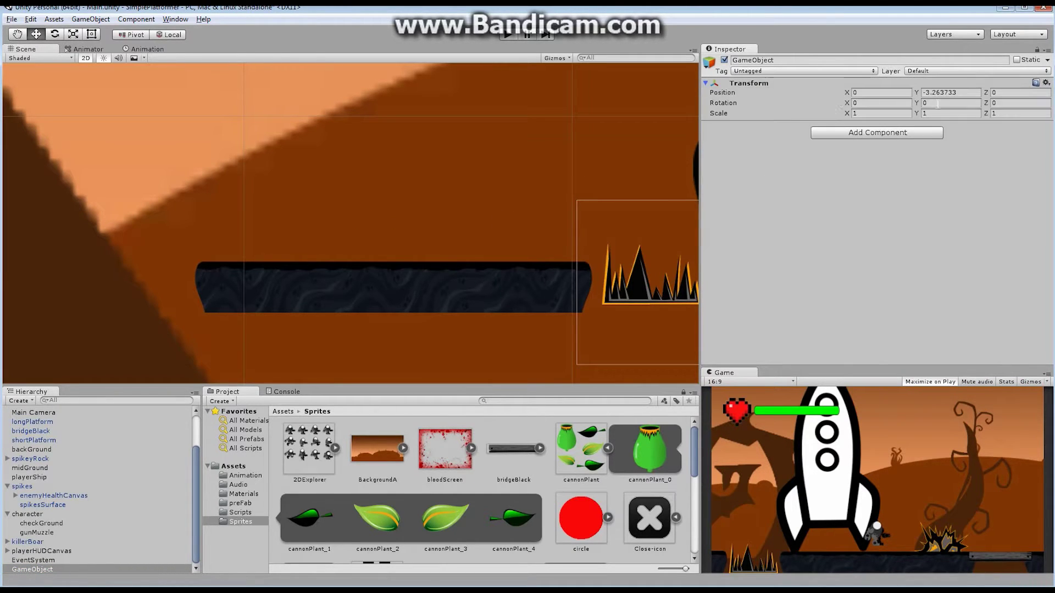
{"action": "left_click", "coordinate": [20, 34]}
{"action": "scroll", "coordinate": [577, 134], "scroll_direction": "down", "scroll_amount": 5}
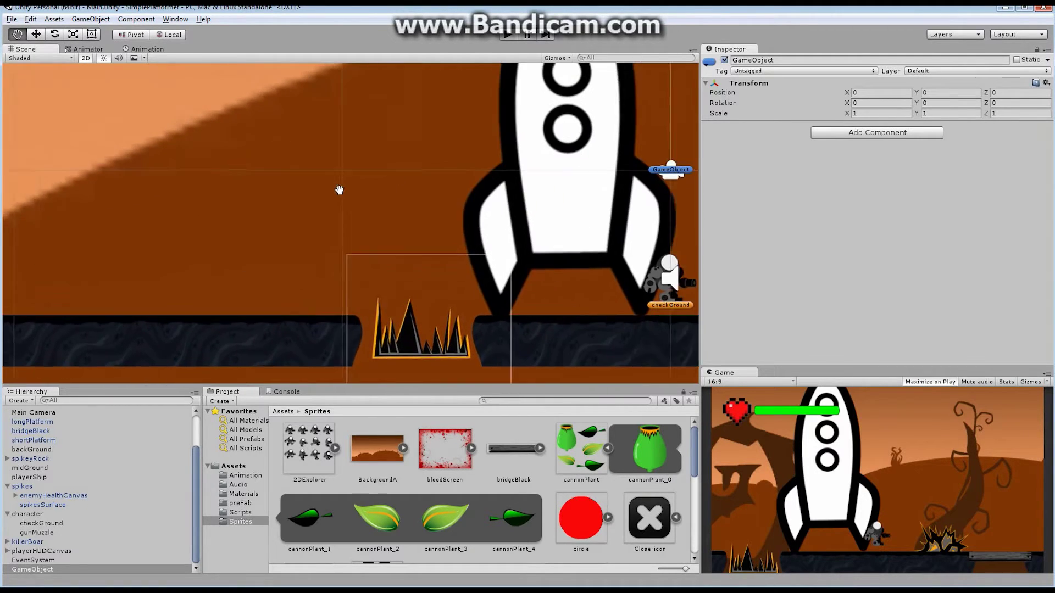
{"action": "left_click_drag", "start_coordinate": [676, 175], "coordinate": [516, 204]}
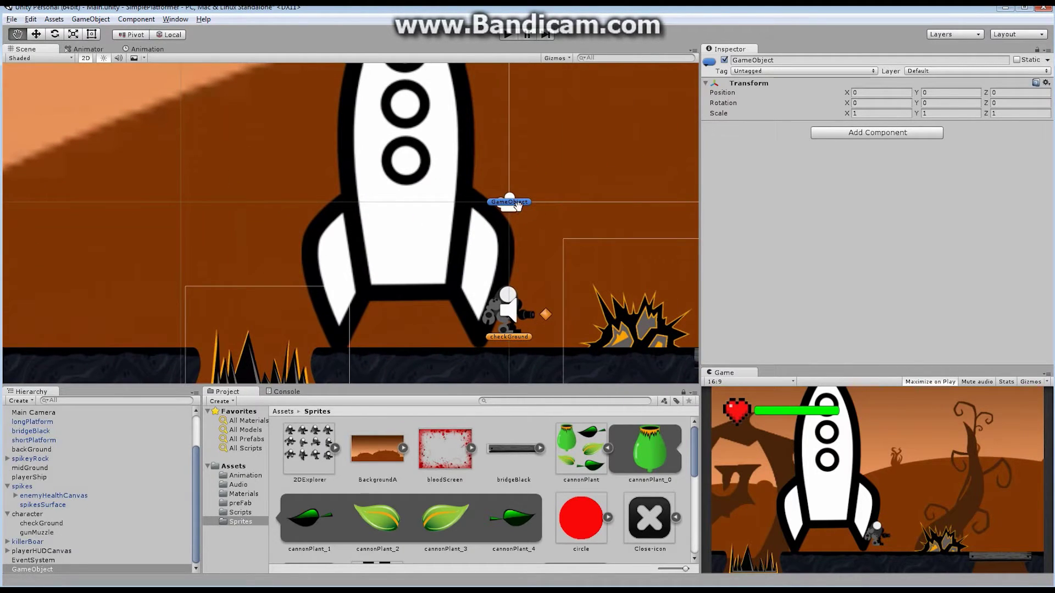
Rename the new empty game object as cannonPlant.
{"action": "left_click", "coordinate": [798, 61]}
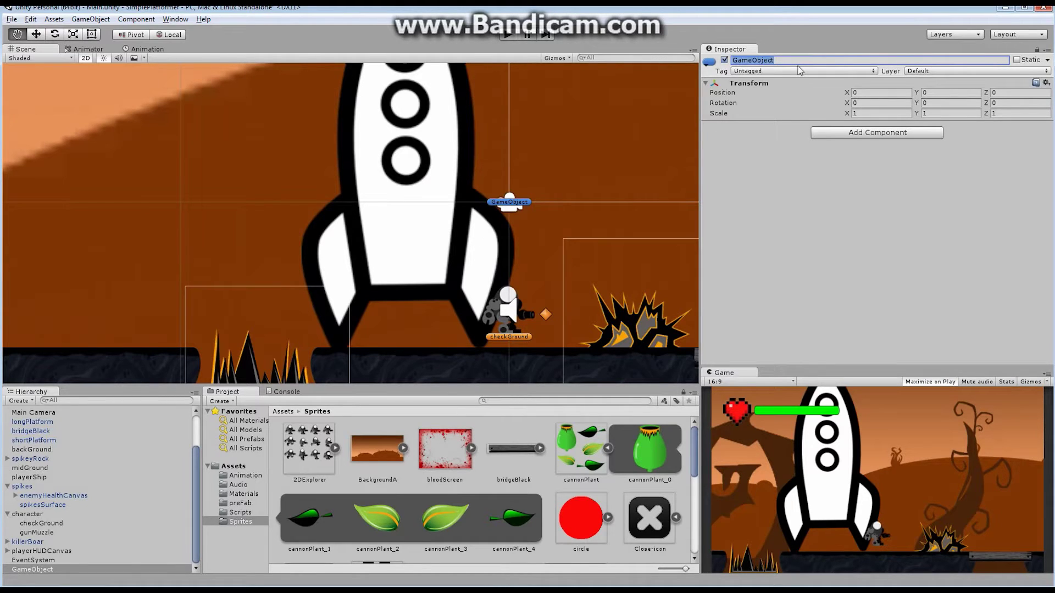
{"action": "type", "text": "cannonPlant"}
{"action": "key", "text": "Return"}
Add the cannonPlant_0 sprite as a child of the cannonPlant object and name it cannon.
{"action": "left_click", "coordinate": [196, 489]}
{"action": "left_click", "coordinate": [627, 446]}
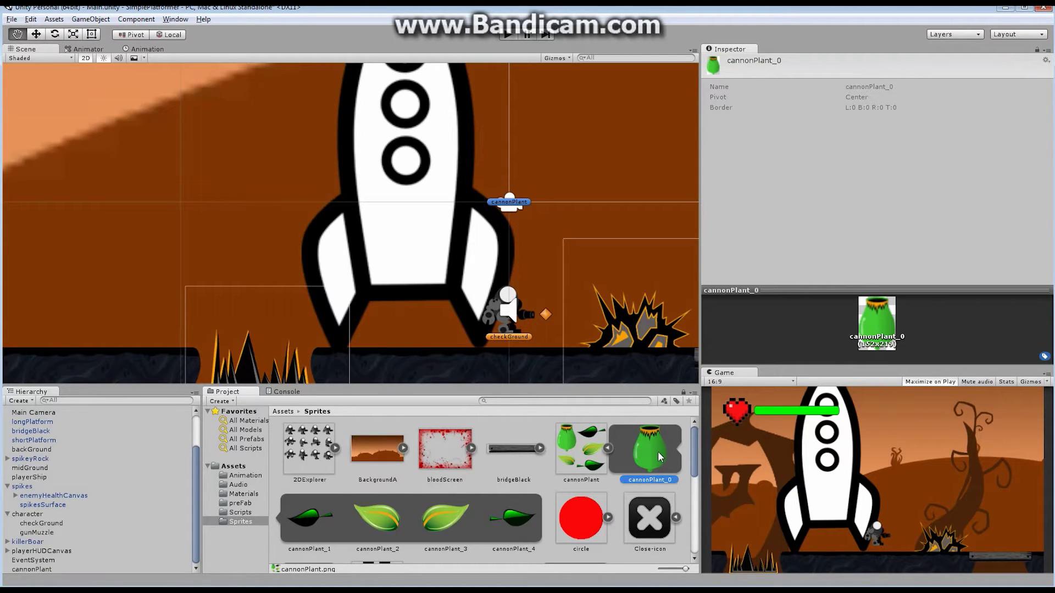
{"action": "left_click_drag", "start_coordinate": [658, 451], "coordinate": [52, 570]}
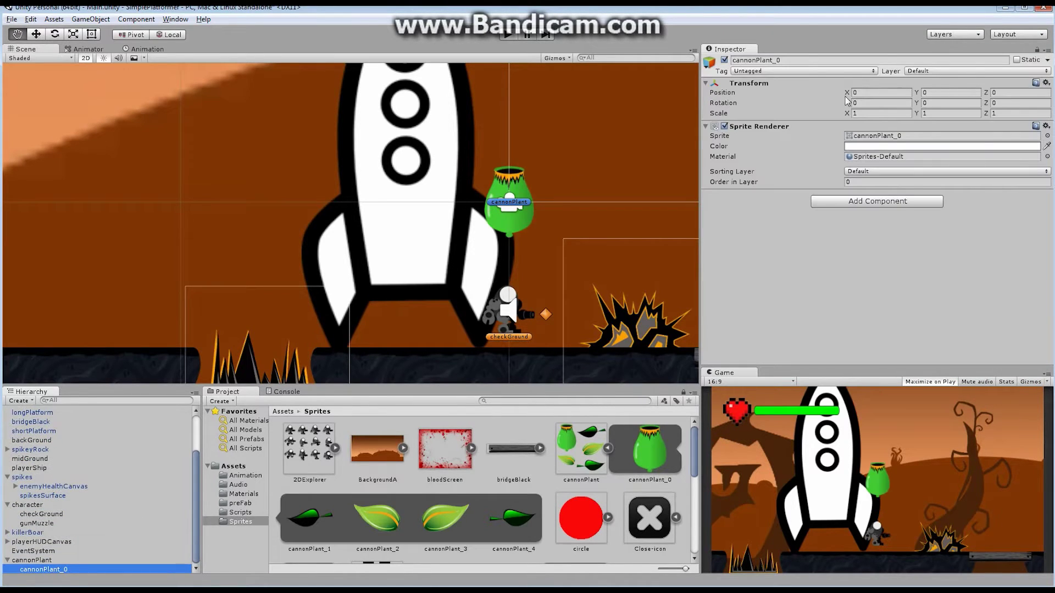
{"action": "left_click", "coordinate": [788, 59]}
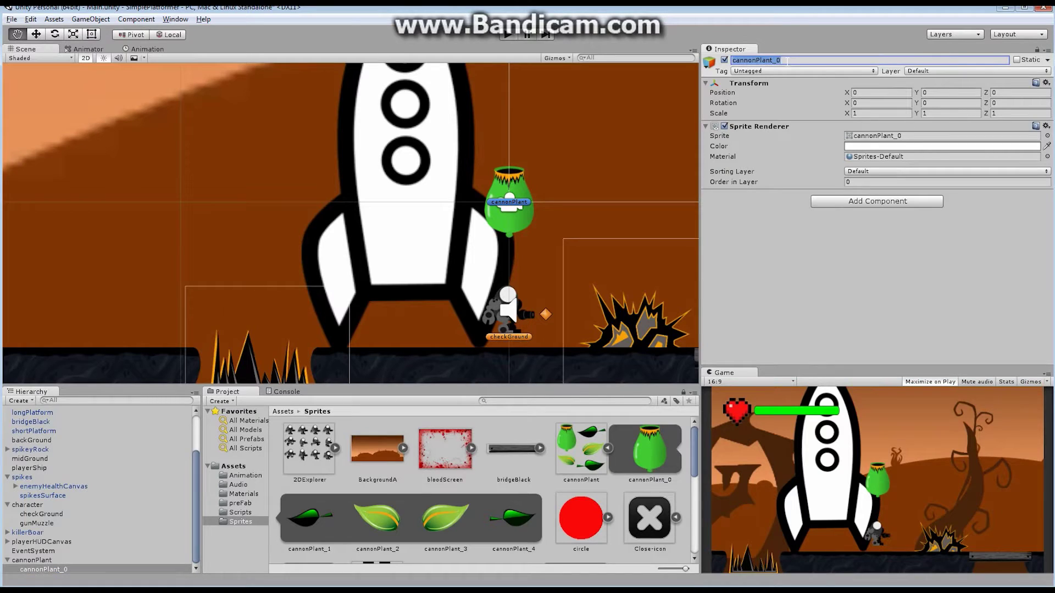
{"action": "type", "text": "cannon"}
Raise the cannon to Y 0.9 and move its cannonPlant parent onto the leftmost platform, at about X -13.5, Y -4.4.
{"action": "left_click", "coordinate": [36, 34]}
{"action": "left_click_drag", "start_coordinate": [509, 158], "coordinate": [508, 126]}
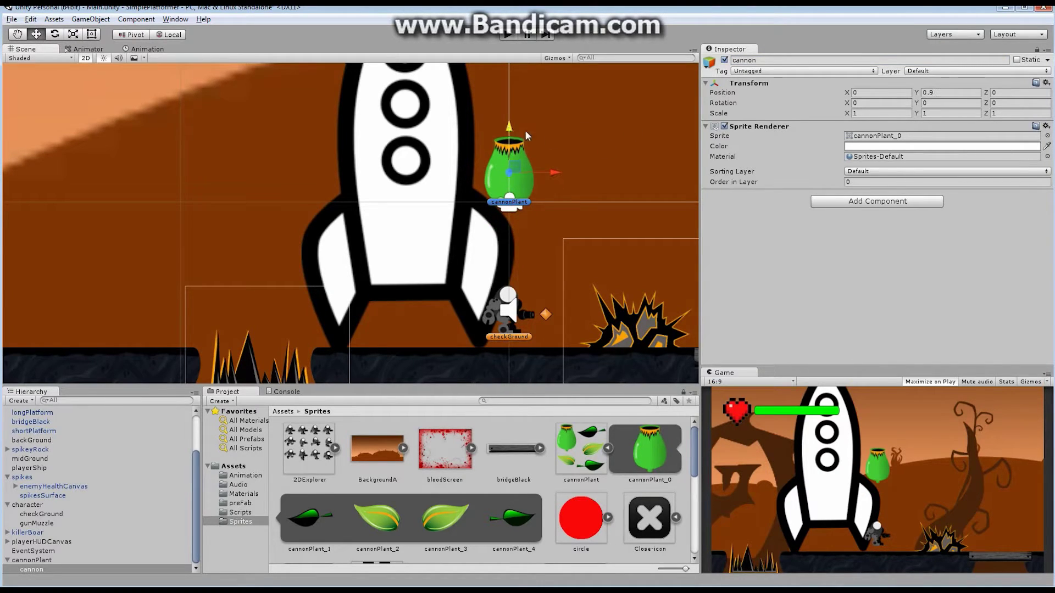
{"action": "left_click", "coordinate": [40, 559]}
{"action": "left_click_drag", "start_coordinate": [556, 199], "coordinate": [109, 203]}
{"action": "left_click_drag", "start_coordinate": [62, 167], "coordinate": [39, 300]}
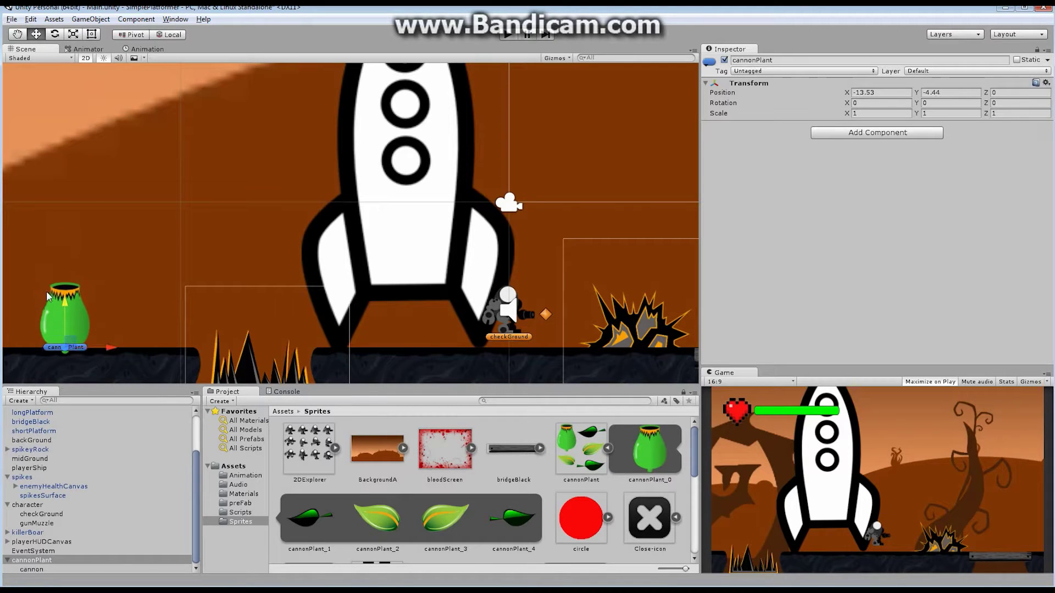
{"action": "middle_click_drag", "start_coordinate": [153, 291], "coordinate": [414, 140]}
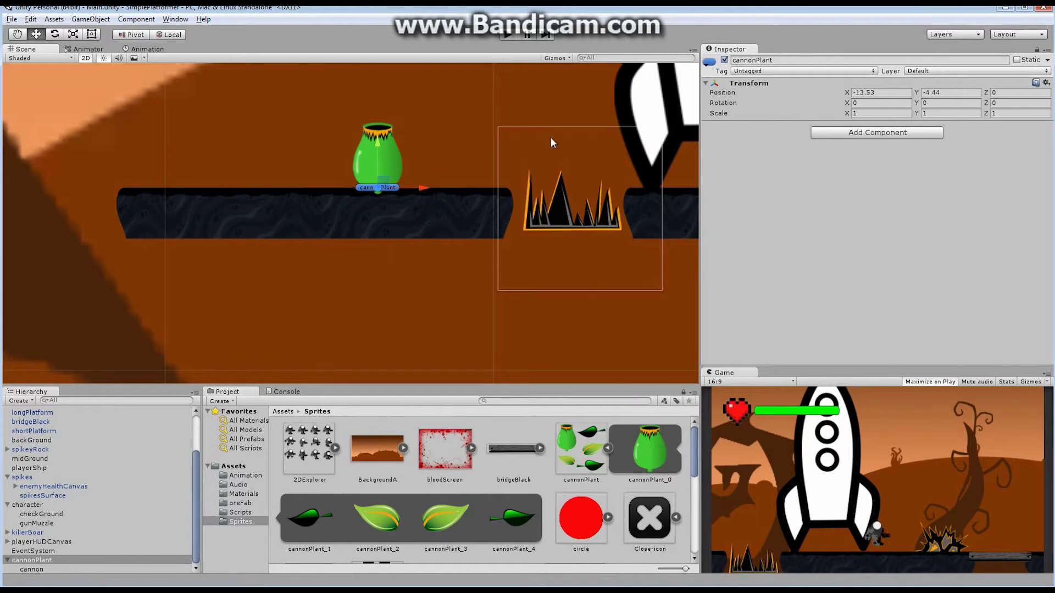
{"action": "left_click_drag", "start_coordinate": [379, 142], "coordinate": [385, 137]}
Try adding a new sorting layer in the Tags & Layers settings, remove it, and reselect the cannon.
{"action": "left_click", "coordinate": [396, 161]}
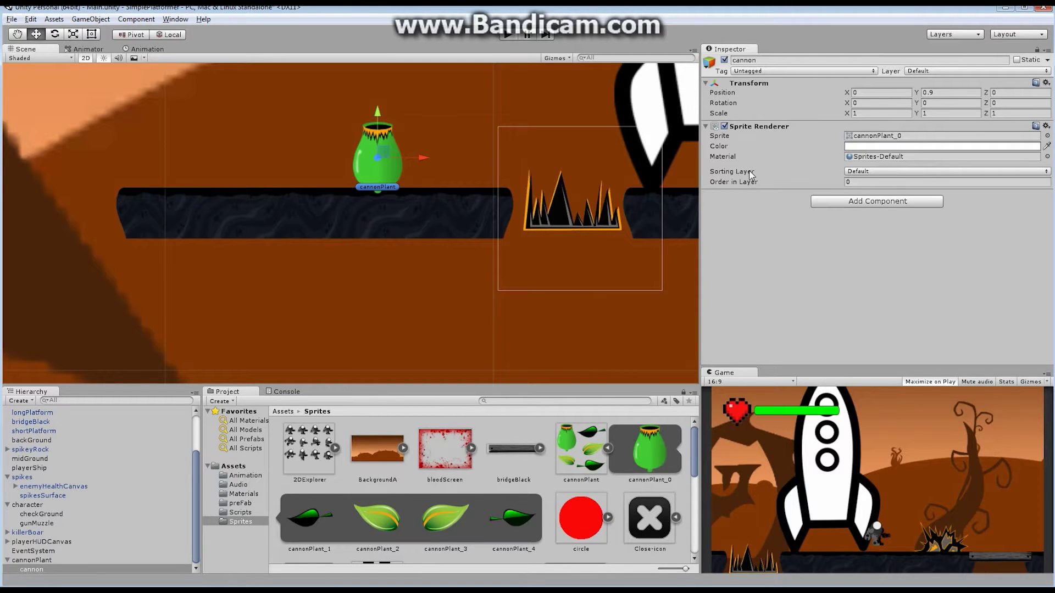
{"action": "left_click", "coordinate": [868, 172]}
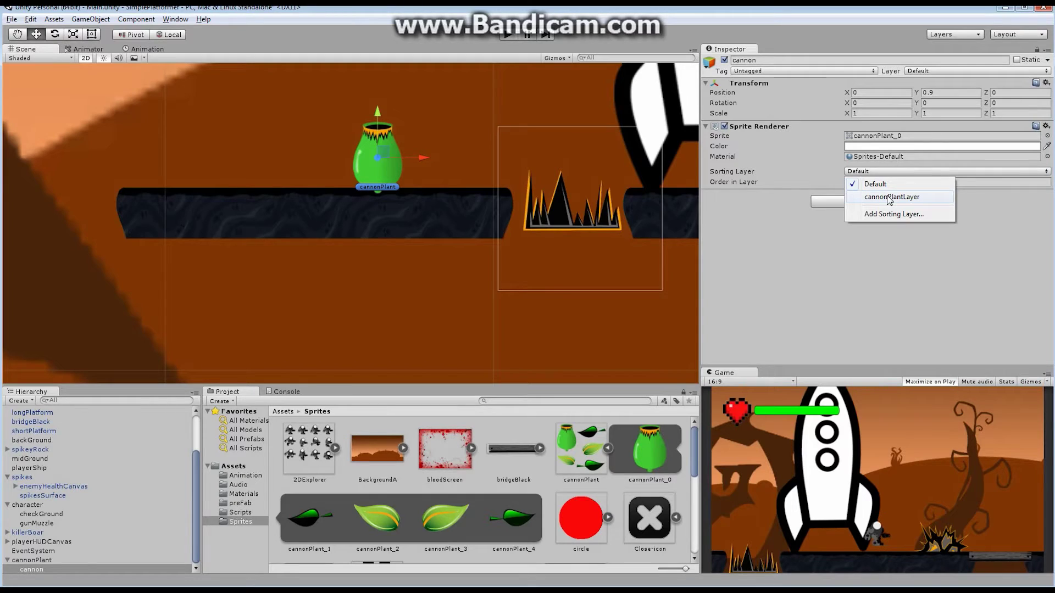
{"action": "left_click", "coordinate": [891, 215]}
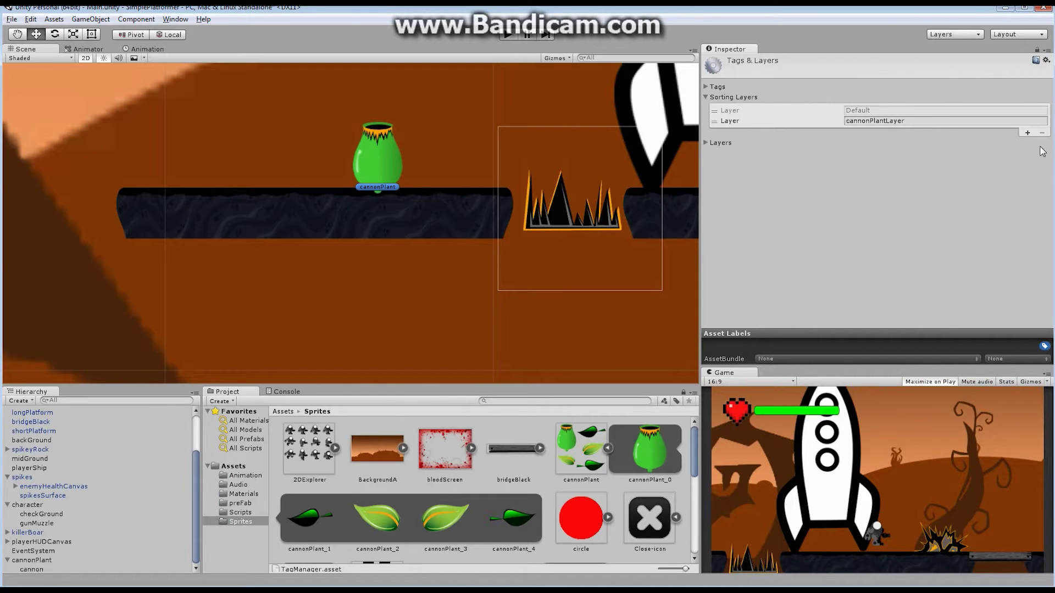
{"action": "left_click", "coordinate": [1027, 133]}
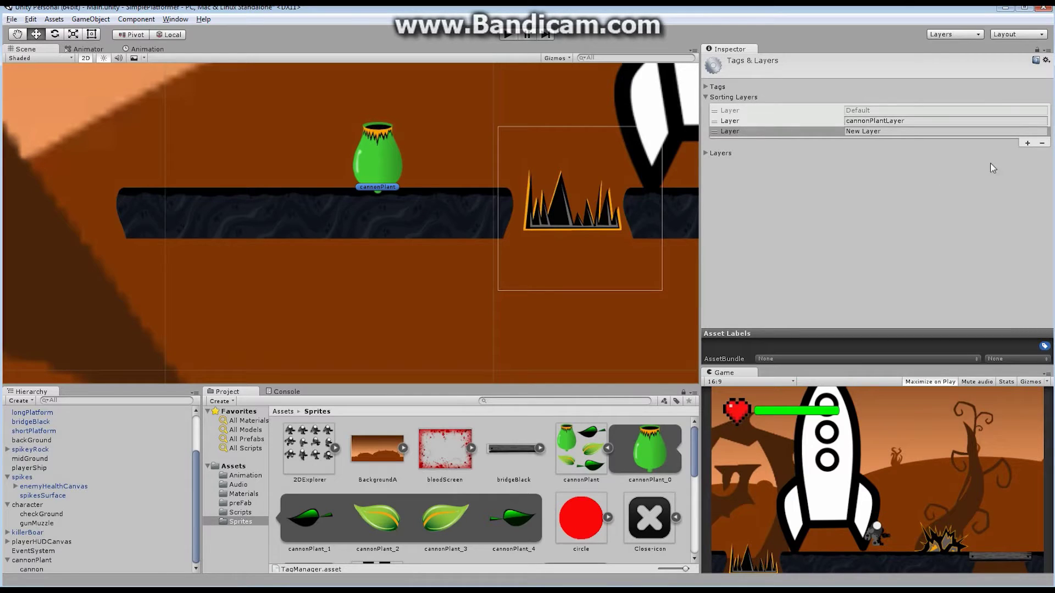
{"action": "left_click", "coordinate": [1041, 143]}
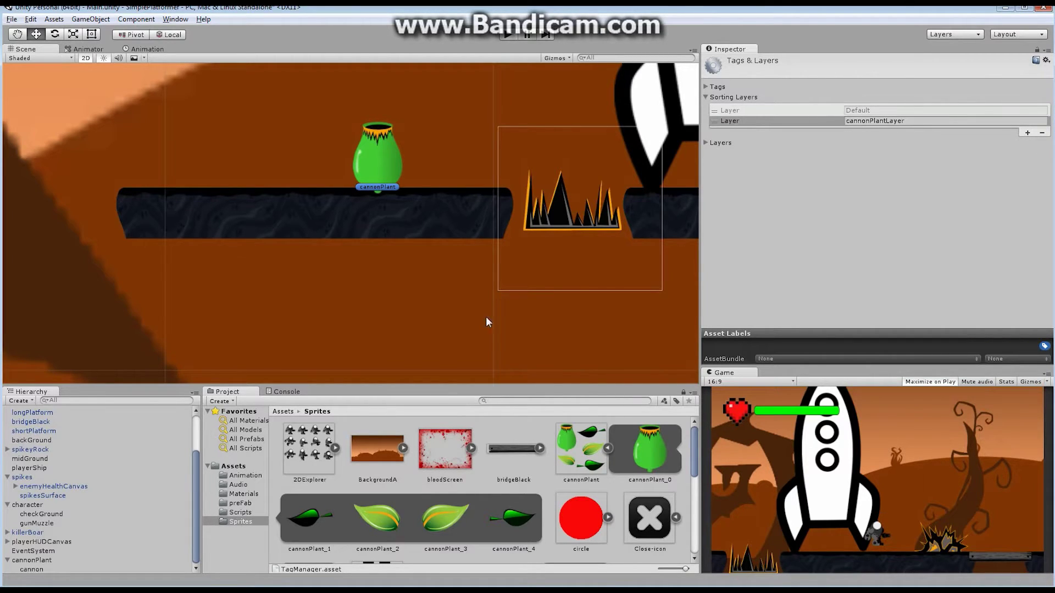
{"action": "left_click", "coordinate": [375, 154]}
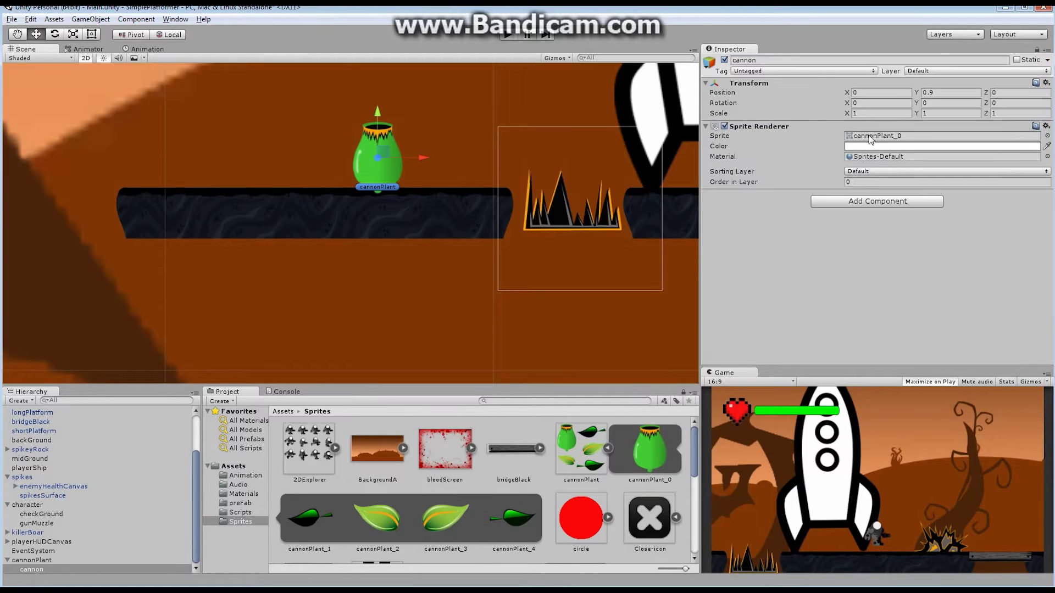
Assign the cannon sprite to the cannonPlantLayer sorting layer.
{"action": "left_click", "coordinate": [880, 171]}
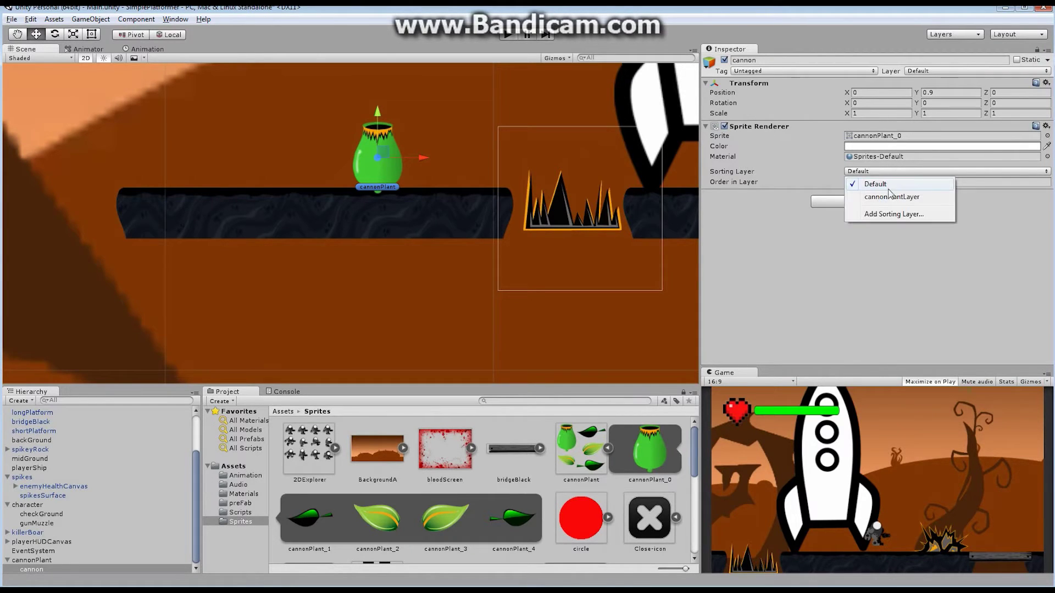
{"action": "left_click", "coordinate": [893, 198]}
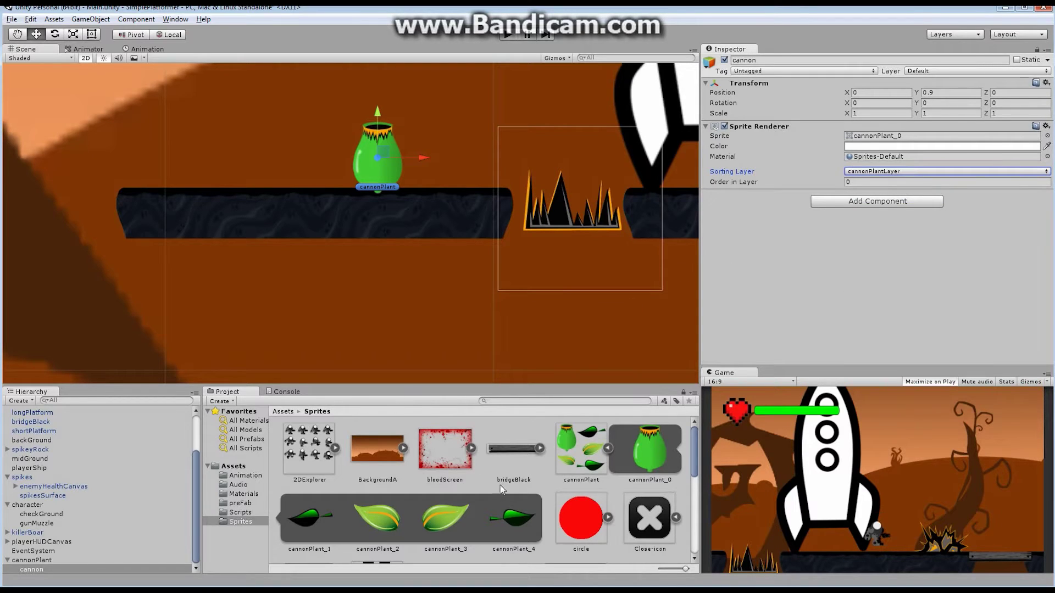
Add the cannonPlant_1 leaf sprite as a child of cannonPlant and move it beside the cannon, at about X -1.48, Y 0.2.
{"action": "left_click_drag", "start_coordinate": [311, 519], "coordinate": [25, 563]}
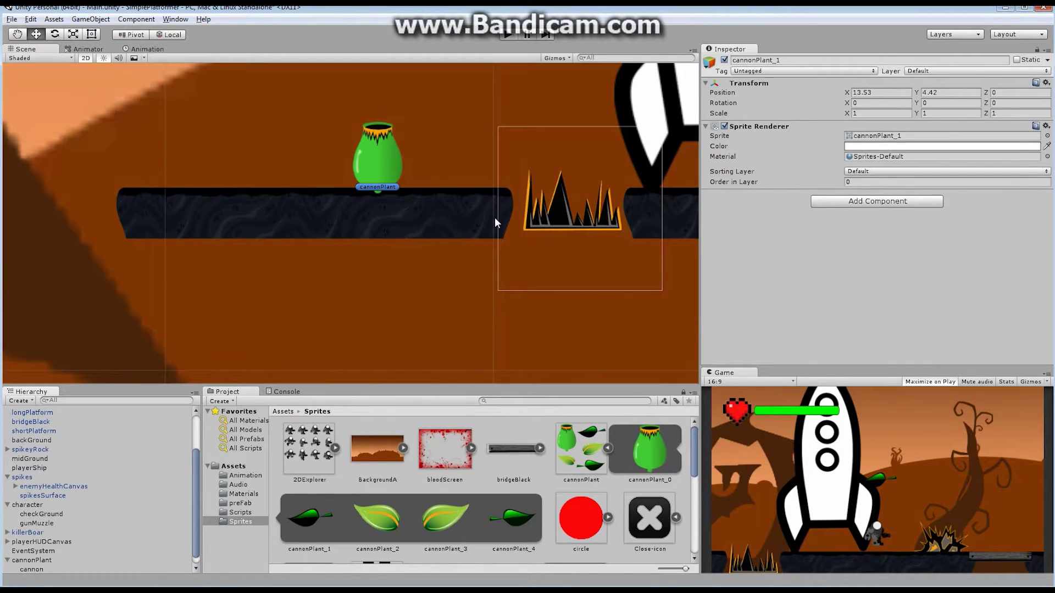
{"action": "scroll", "coordinate": [494, 216], "scroll_direction": "down", "scroll_amount": 3}
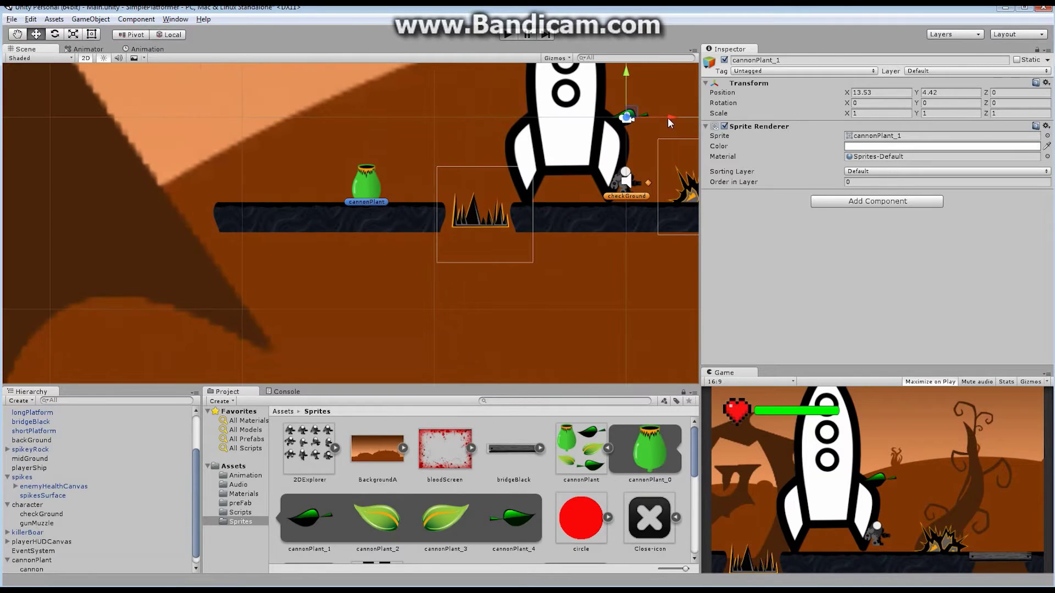
{"action": "left_click_drag", "start_coordinate": [668, 117], "coordinate": [325, 157]}
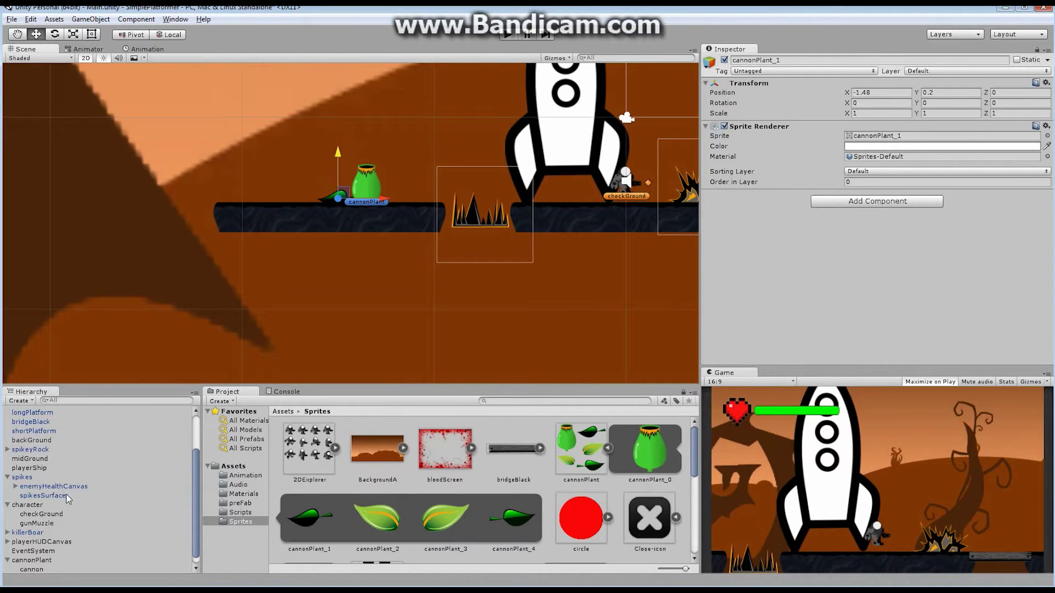
{"action": "left_click_drag", "start_coordinate": [197, 472], "coordinate": [193, 524]}
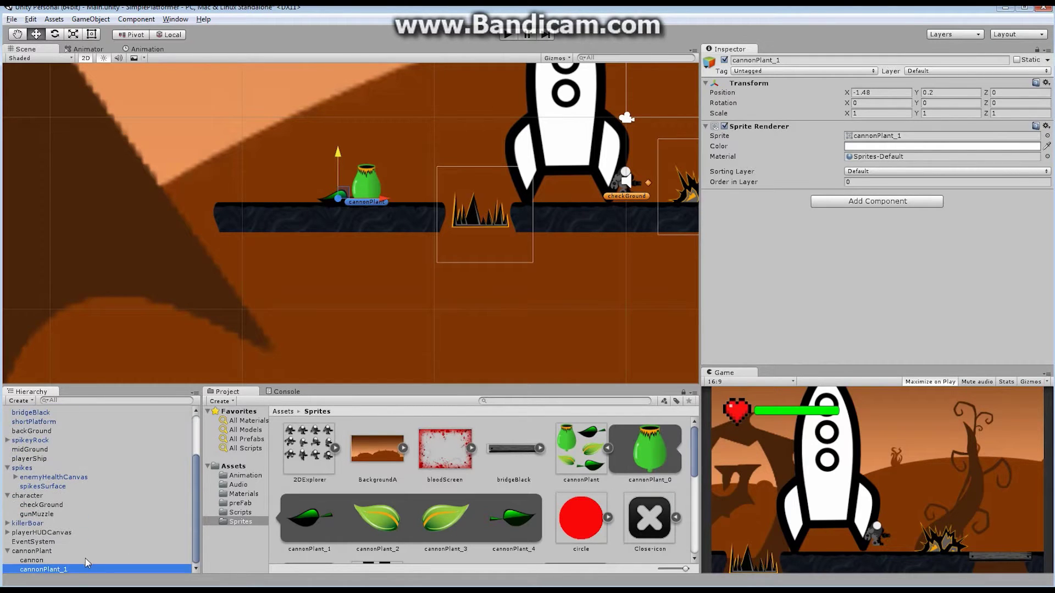
Shift the cannonPlant_1 leaf partly behind the cannon's left side, to about X -0.92.
{"action": "left_click", "coordinate": [383, 198]}
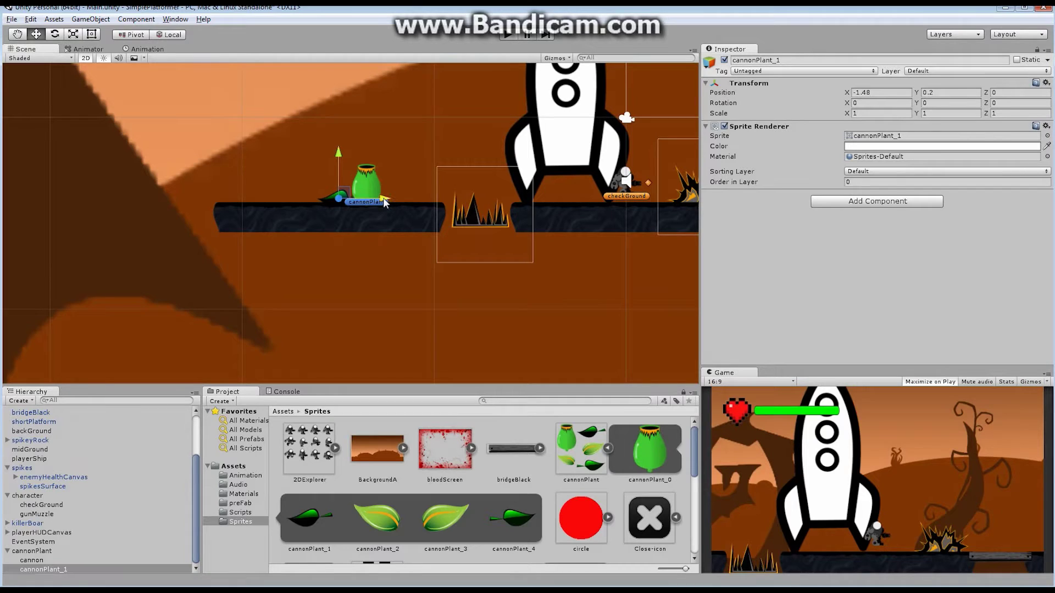
{"action": "left_click_drag", "start_coordinate": [384, 198], "coordinate": [400, 200]}
{"action": "key", "text": "q"}
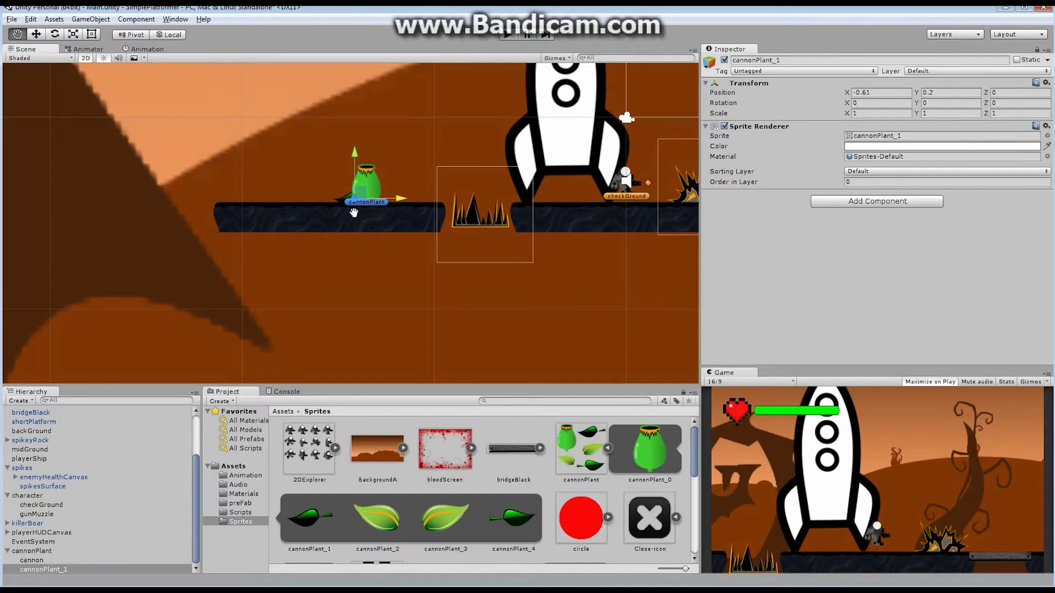
{"action": "scroll", "coordinate": [353, 212], "scroll_direction": "up", "scroll_amount": 5}
{"action": "key", "text": "w"}
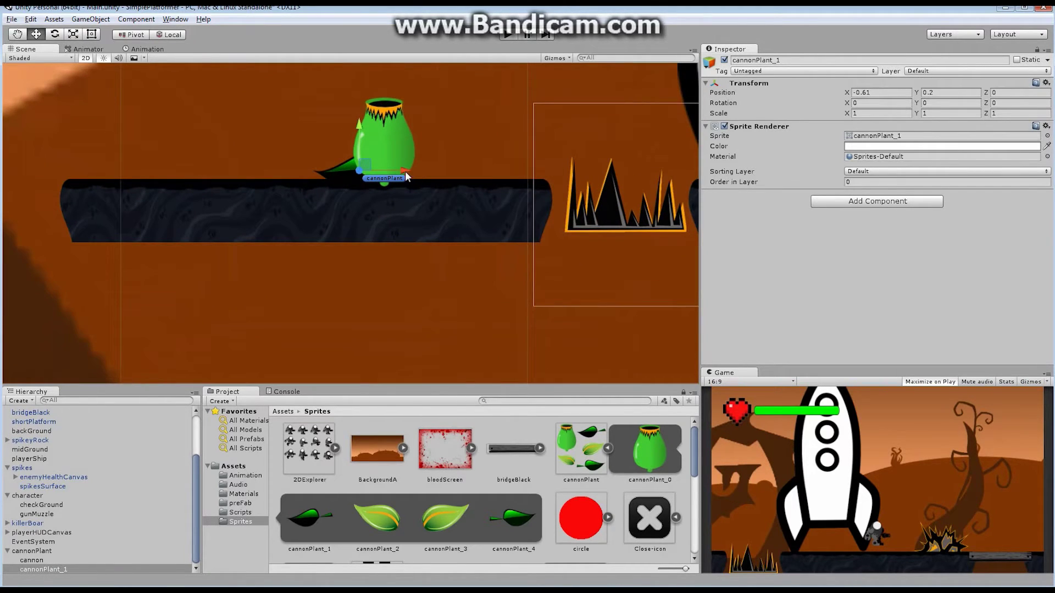
{"action": "left_click_drag", "start_coordinate": [404, 171], "coordinate": [391, 170]}
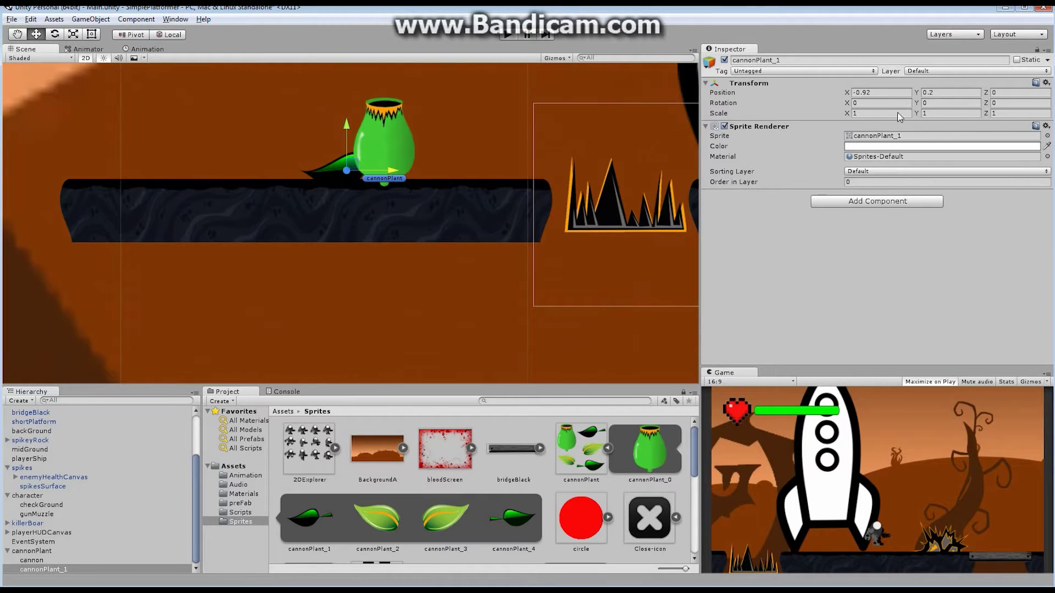
Try scaling the cannonPlant_1 leaf to 1.5 in both X and Y.
{"action": "left_click", "coordinate": [859, 113]}
{"action": "type", "text": "1.5"}
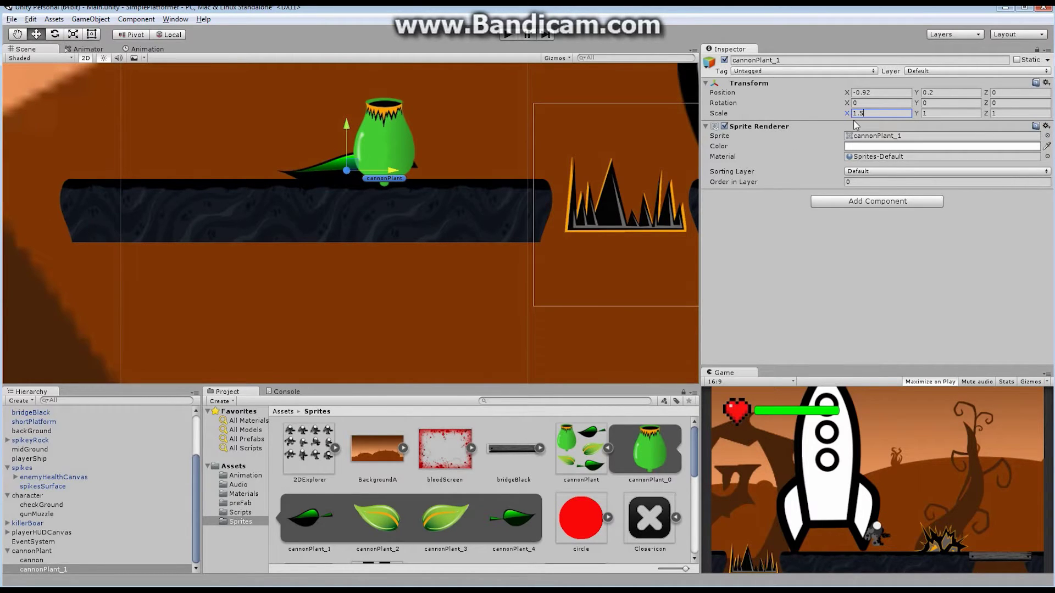
{"action": "left_click", "coordinate": [951, 112]}
{"action": "type", "text": ".5"}
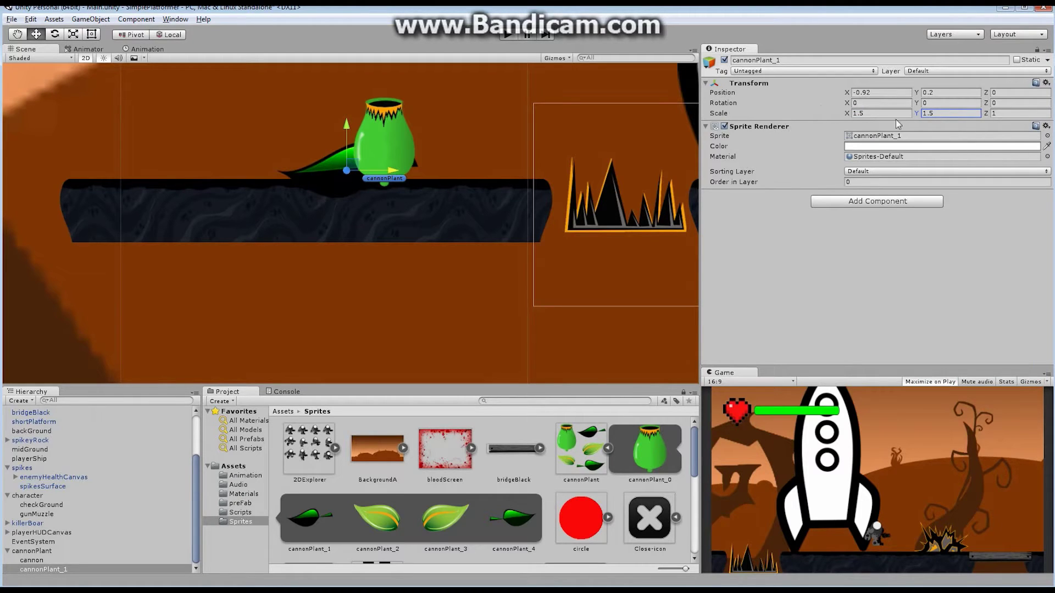
Set the cannonPlant_1 leaf's X and Y scale to 1.25 and nudge it to about X -0.91.
{"action": "left_click", "coordinate": [859, 113]}
{"action": "left_click_drag", "start_coordinate": [860, 113], "coordinate": [869, 115]}
{"action": "type", "text": "2"}
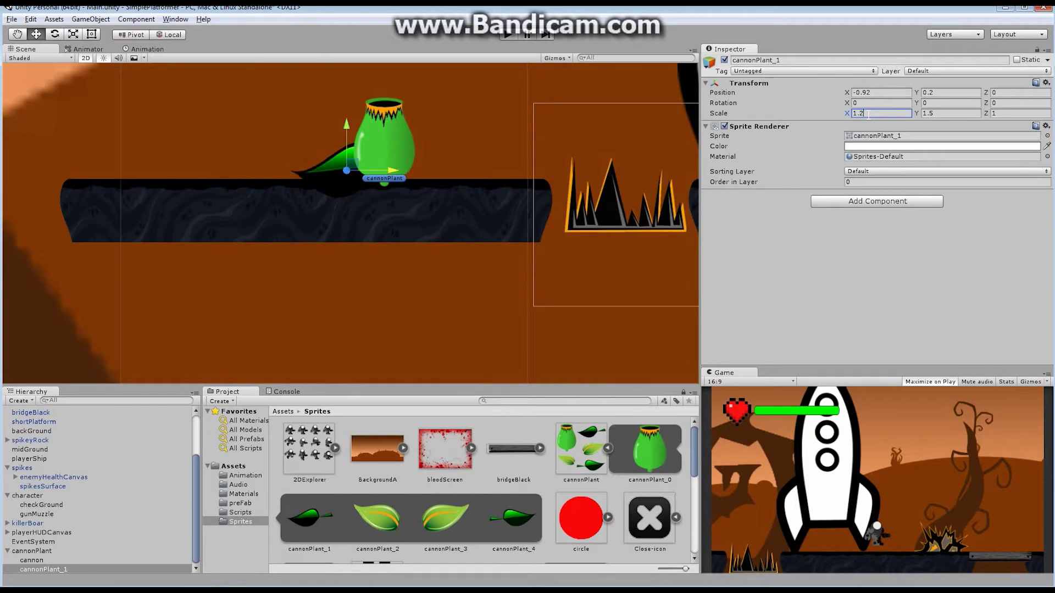
{"action": "type", "text": "5"}
{"action": "left_click", "coordinate": [942, 113]}
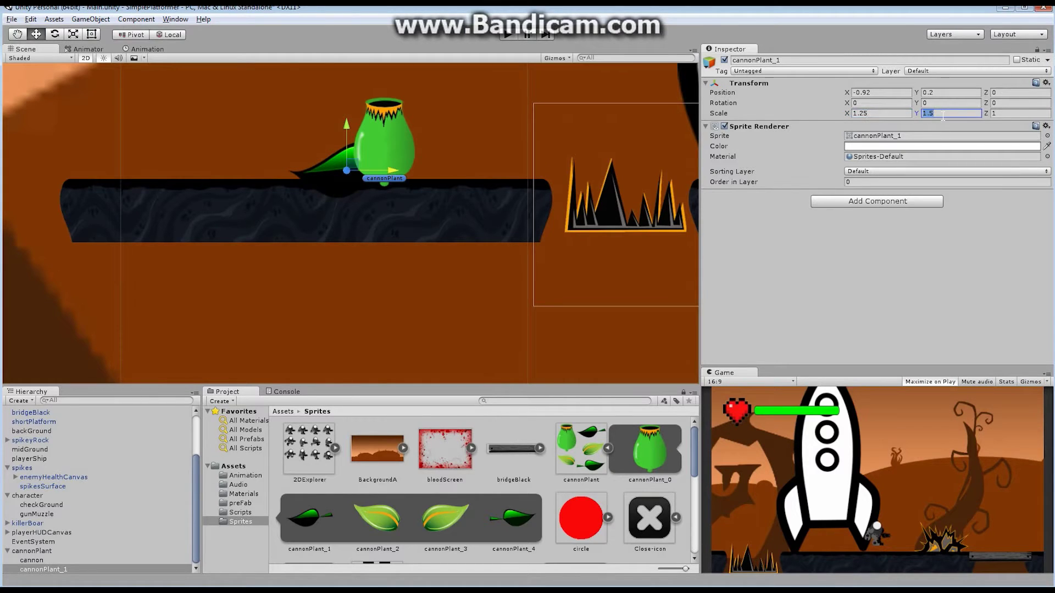
{"action": "left_click", "coordinate": [943, 112]}
{"action": "left_click_drag", "start_coordinate": [930, 114], "coordinate": [940, 117]}
{"action": "type", "text": "25"}
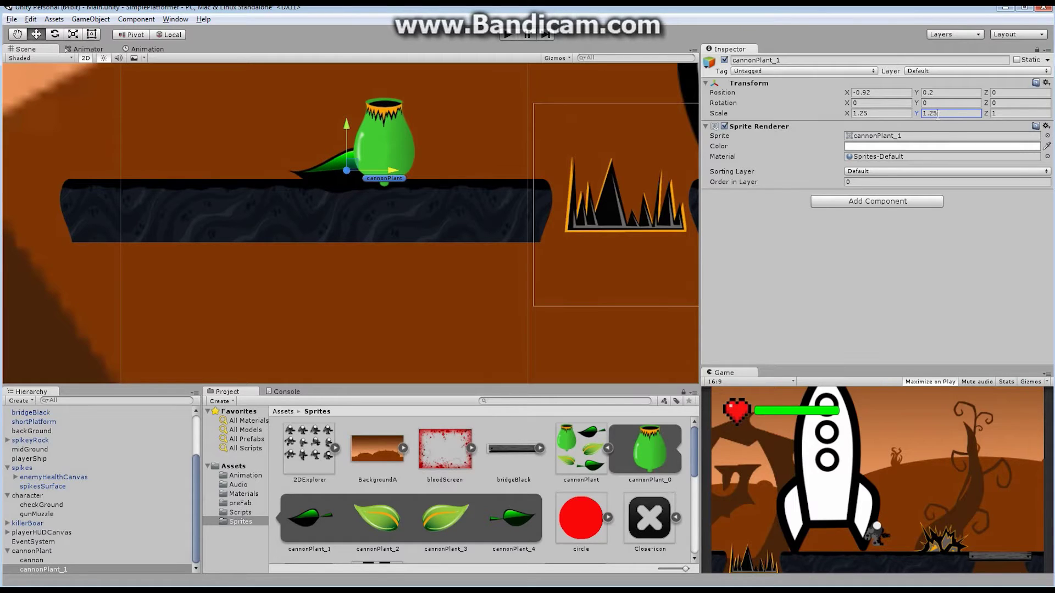
{"action": "left_click_drag", "start_coordinate": [391, 170], "coordinate": [392, 171]}
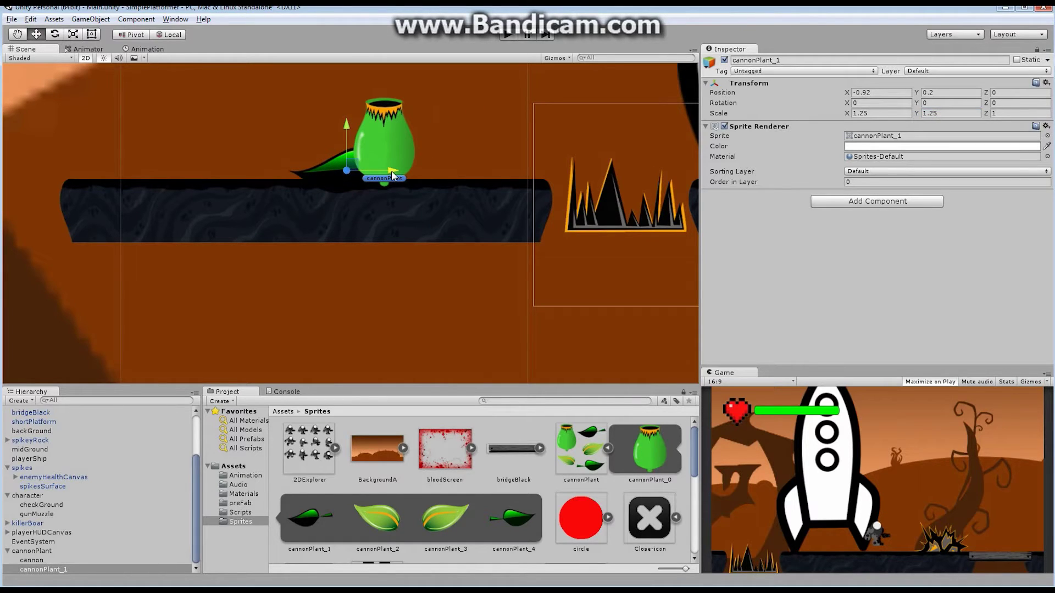
Put the cannonPlant_1 leaf on the cannonPlantLayer sorting layer with order in layer -1.
{"action": "left_click", "coordinate": [861, 172]}
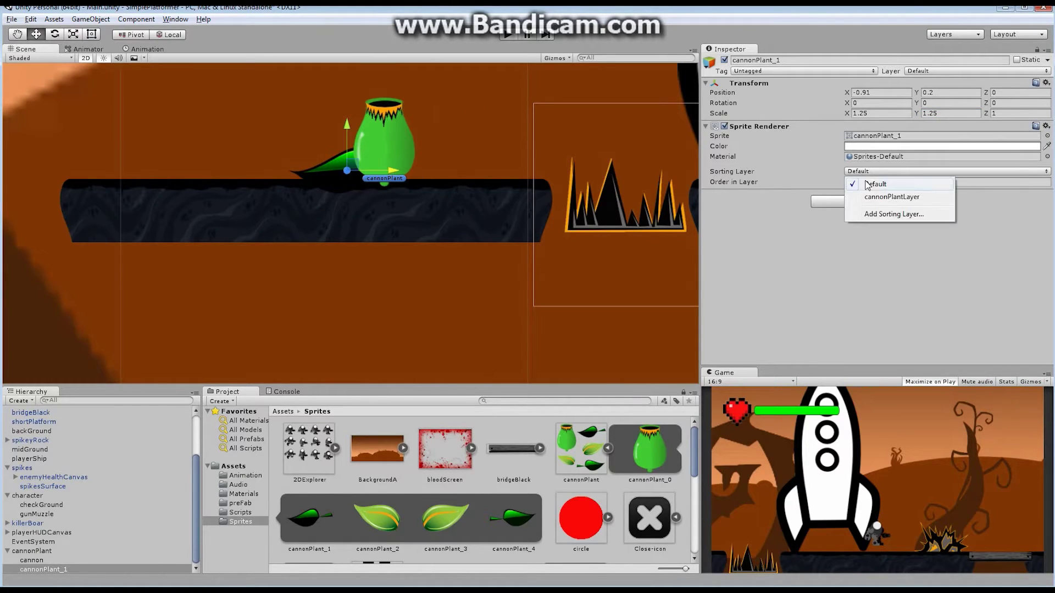
{"action": "left_click", "coordinate": [879, 195]}
{"action": "left_click", "coordinate": [856, 183]}
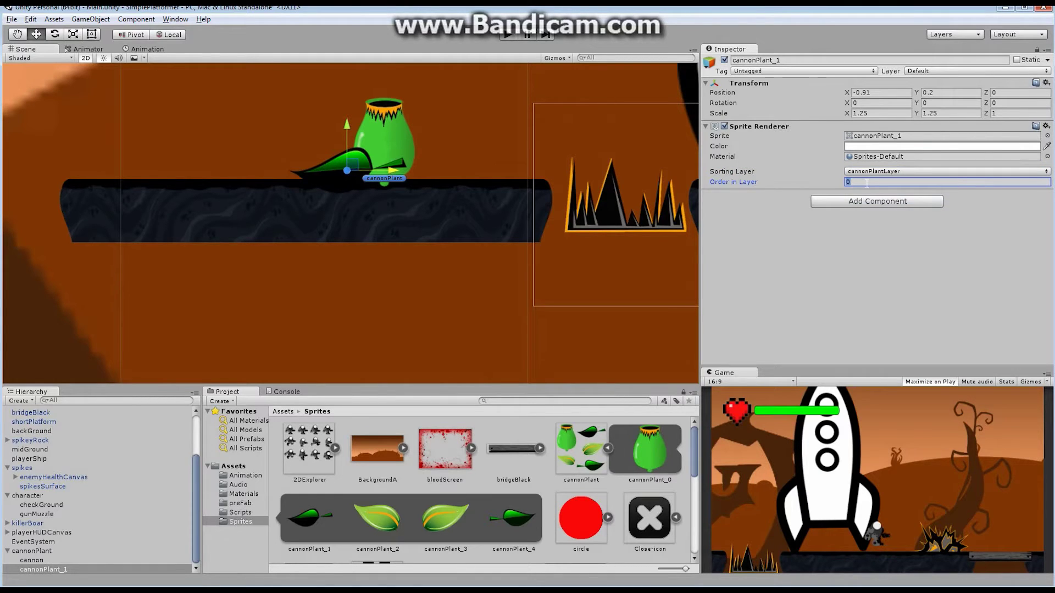
{"action": "type", "text": "-1"}
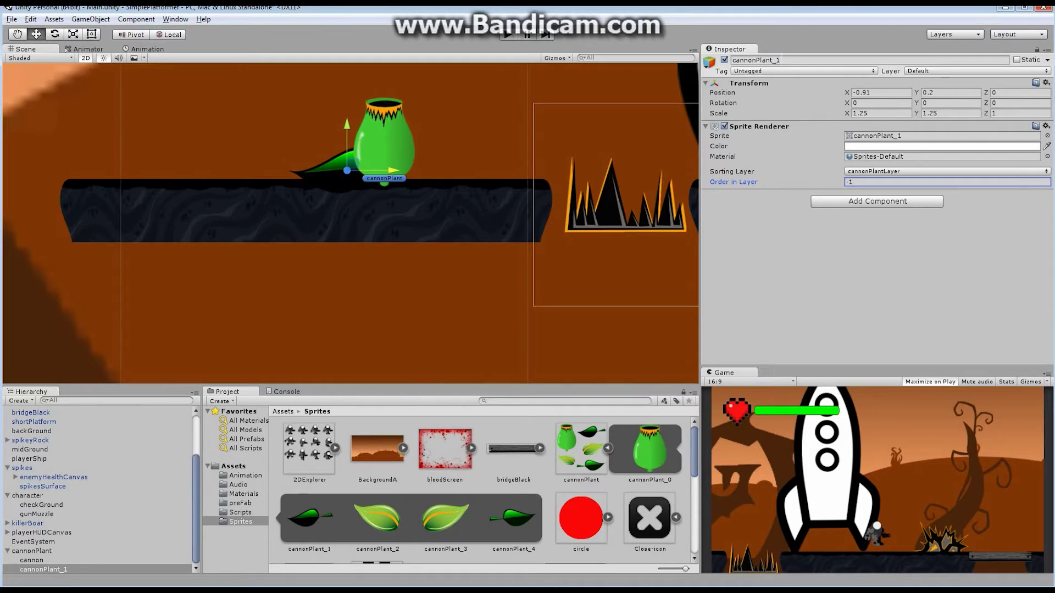
Rename the cannonPlant_1 leaf object as backLLeaf.
{"action": "left_click", "coordinate": [787, 62]}
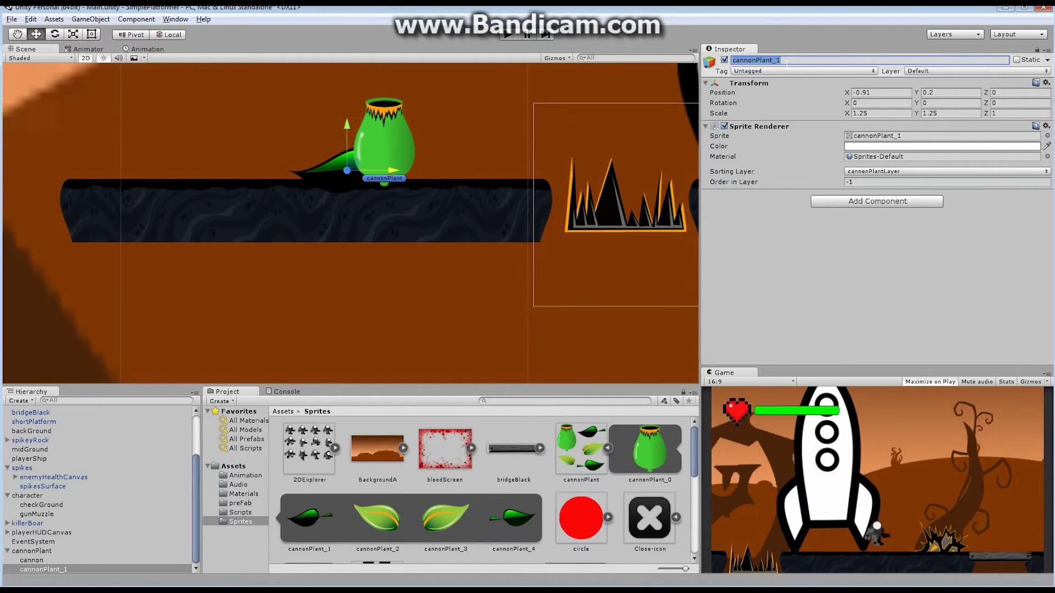
{"action": "type", "text": "backLLeaf"}
{"action": "key", "text": "Return"}
Place the cannonPlant_4 leaf sprite at the cannon's right side and make it a child of cannonPlant.
{"action": "left_click_drag", "start_coordinate": [510, 511], "coordinate": [434, 164]}
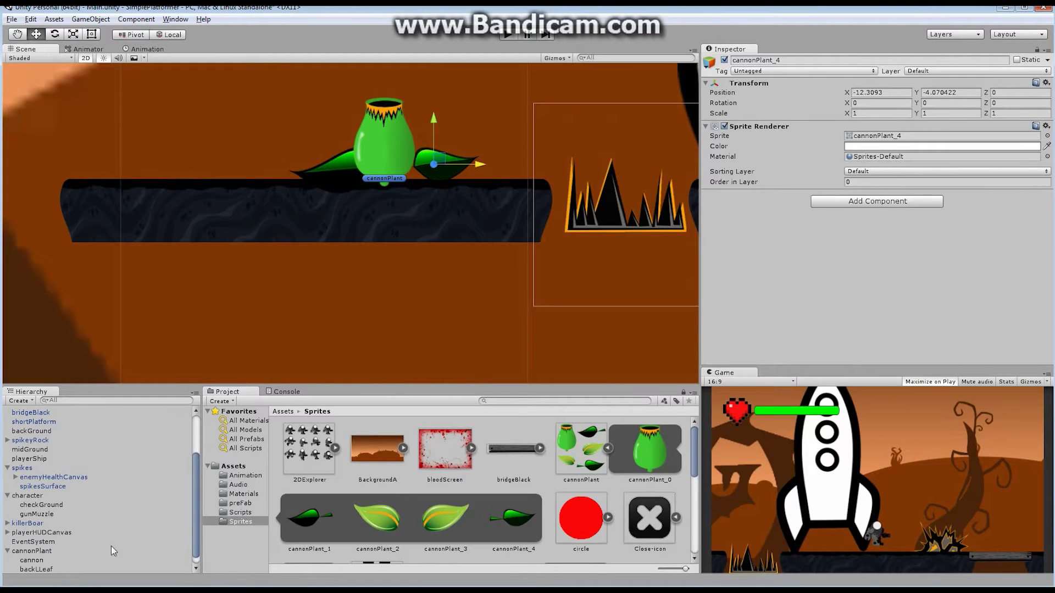
{"action": "scroll", "coordinate": [197, 427], "scroll_direction": "down", "scroll_amount": 1}
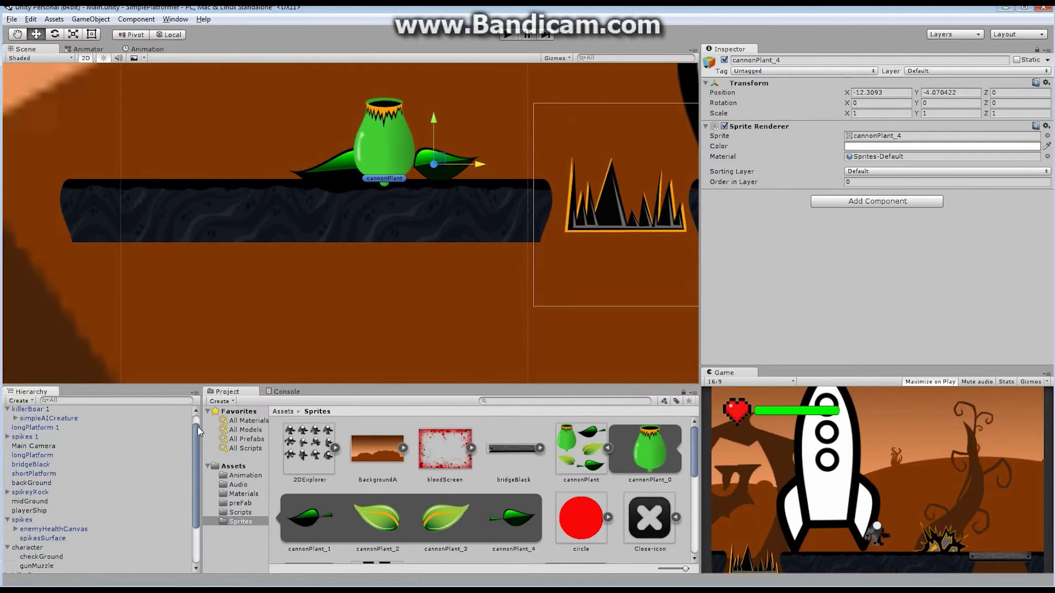
{"action": "left_click", "coordinate": [44, 569]}
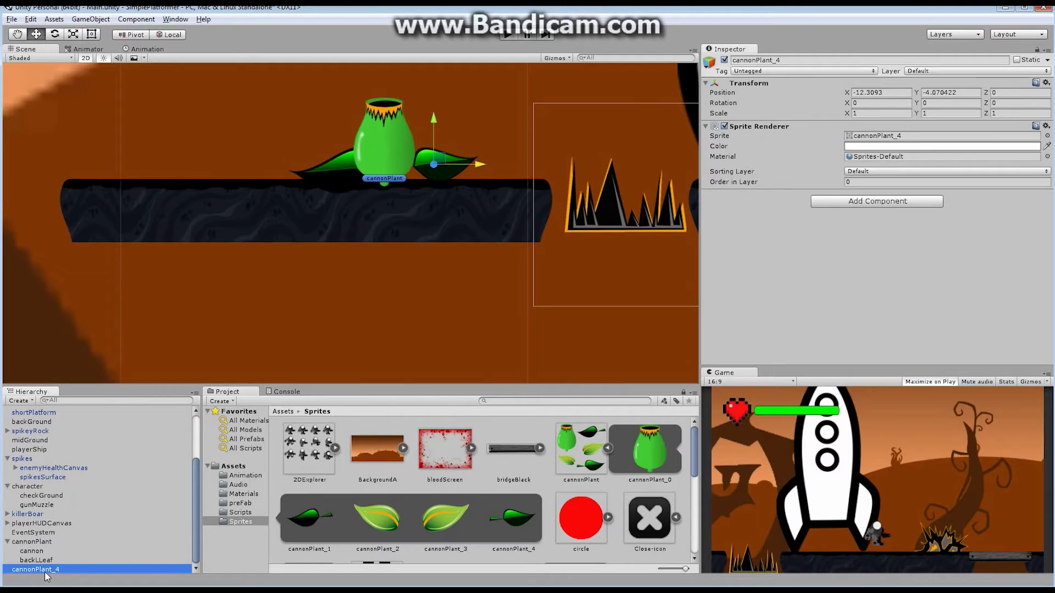
{"action": "left_click_drag", "start_coordinate": [44, 572], "coordinate": [32, 542]}
Set the cannonPlant_4 leaf's X and Y scale to 1.25.
{"action": "left_click", "coordinate": [874, 113]}
{"action": "type", "text": "1.25"}
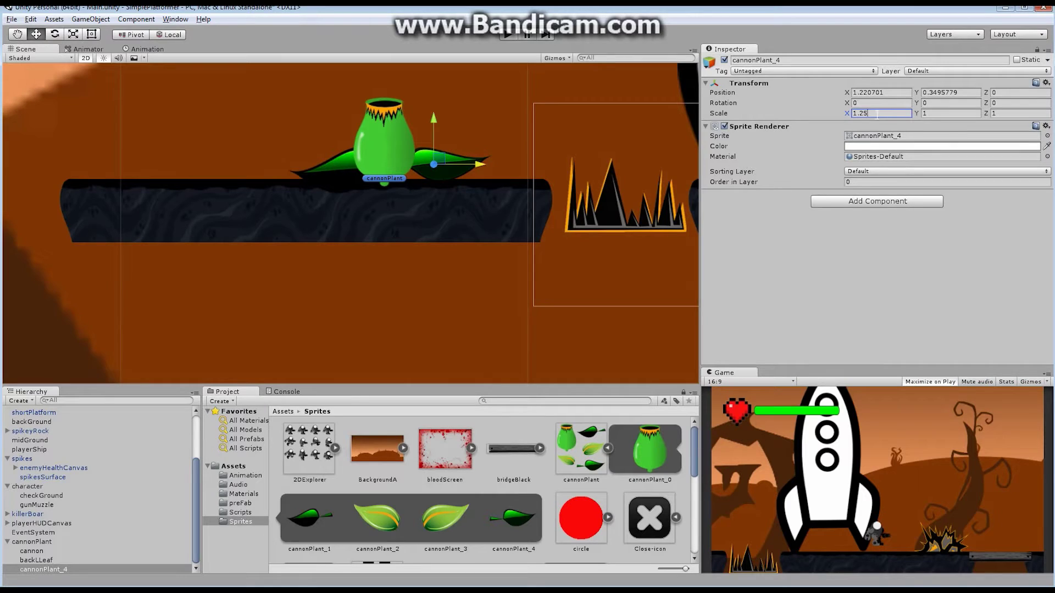
{"action": "left_click", "coordinate": [938, 113]}
{"action": "type", "text": "1.3"}
{"action": "key", "text": "BackSpace"}
{"action": "type", "text": "25"}
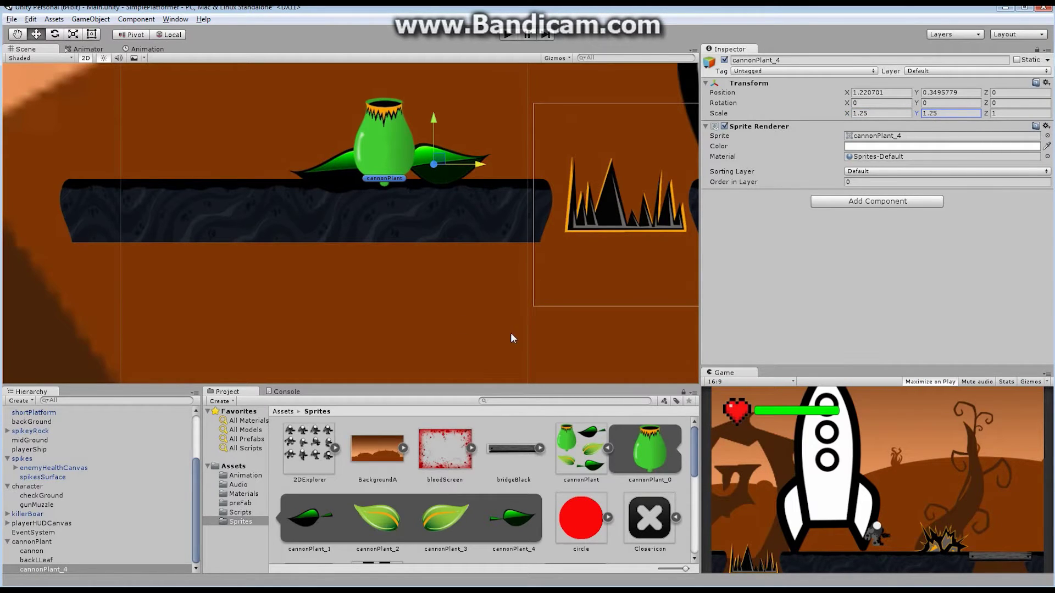
Rotate the cannonPlant_4 leaf to about -10 degrees and position it against the cannon at about X 0.92, Y 0.23.
{"action": "left_click_drag", "start_coordinate": [476, 166], "coordinate": [460, 167]}
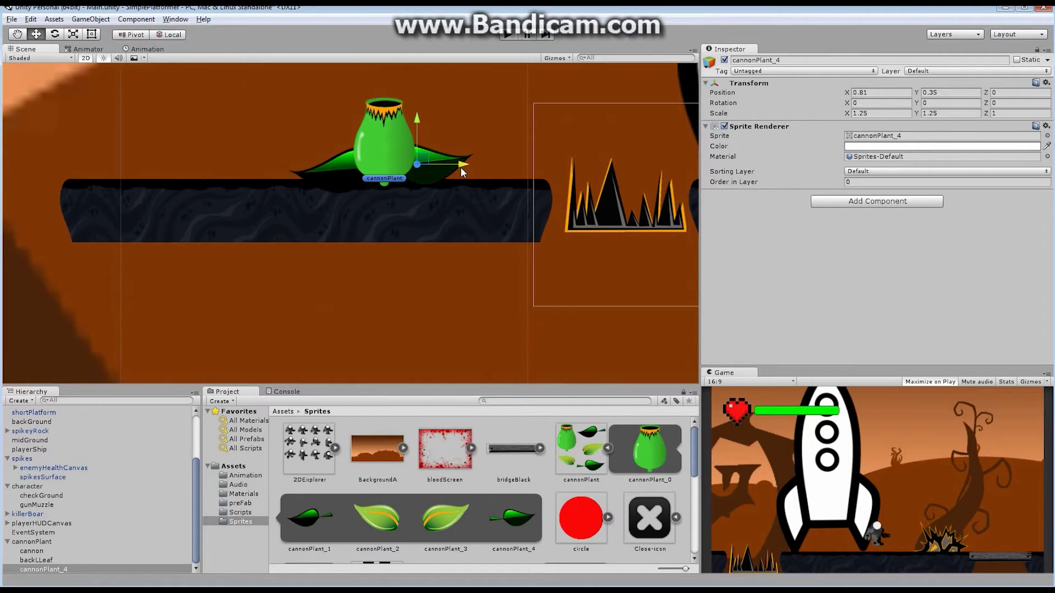
{"action": "left_click", "coordinate": [55, 34]}
{"action": "mouse_move", "coordinate": [445, 132]}
{"action": "left_mouse_down"}
{"action": "mouse_move", "coordinate": [448, 142]}
{"action": "mouse_move", "coordinate": [432, 131]}
{"action": "left_mouse_up"}
{"action": "left_click", "coordinate": [35, 34]}
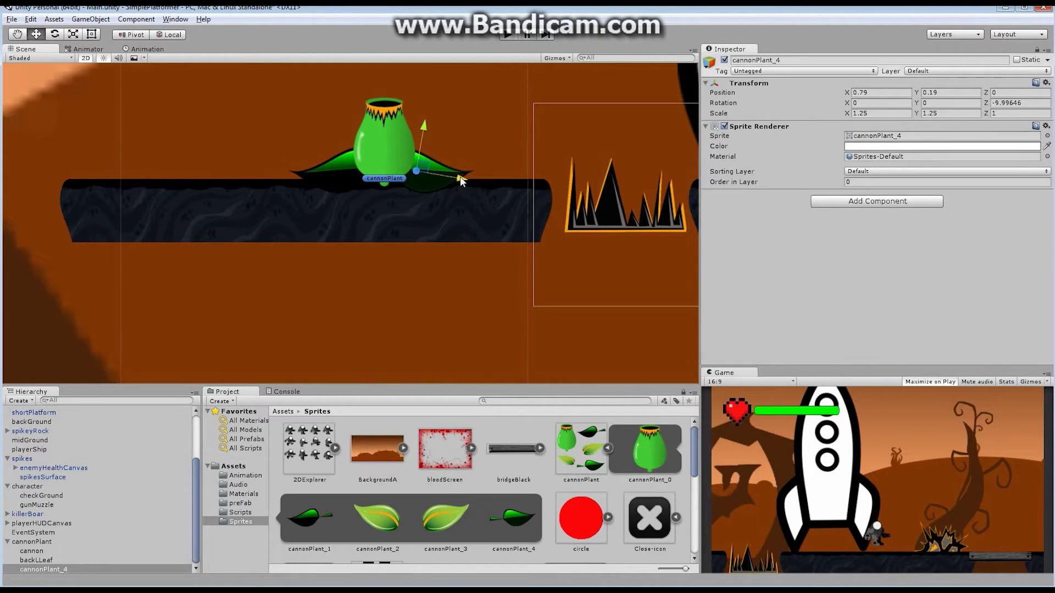
{"action": "left_click_drag", "start_coordinate": [459, 177], "coordinate": [466, 180]}
{"action": "left_click_drag", "start_coordinate": [430, 125], "coordinate": [433, 121]}
Put the cannonPlant_4 leaf on the cannonPlantLayer sorting layer with order in layer -1.
{"action": "left_click", "coordinate": [885, 171]}
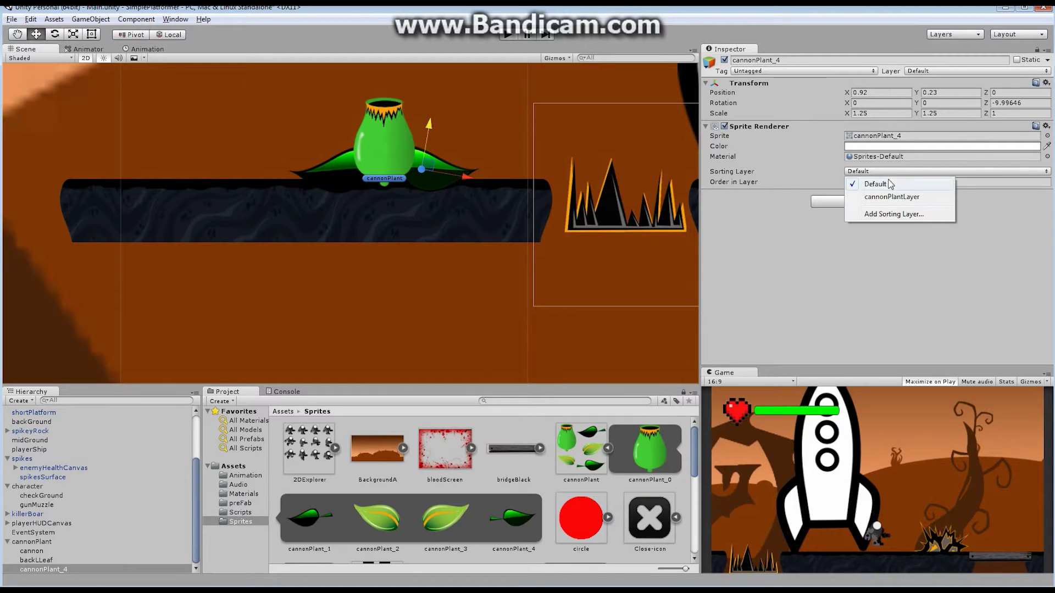
{"action": "left_click", "coordinate": [893, 196]}
{"action": "left_click", "coordinate": [862, 182]}
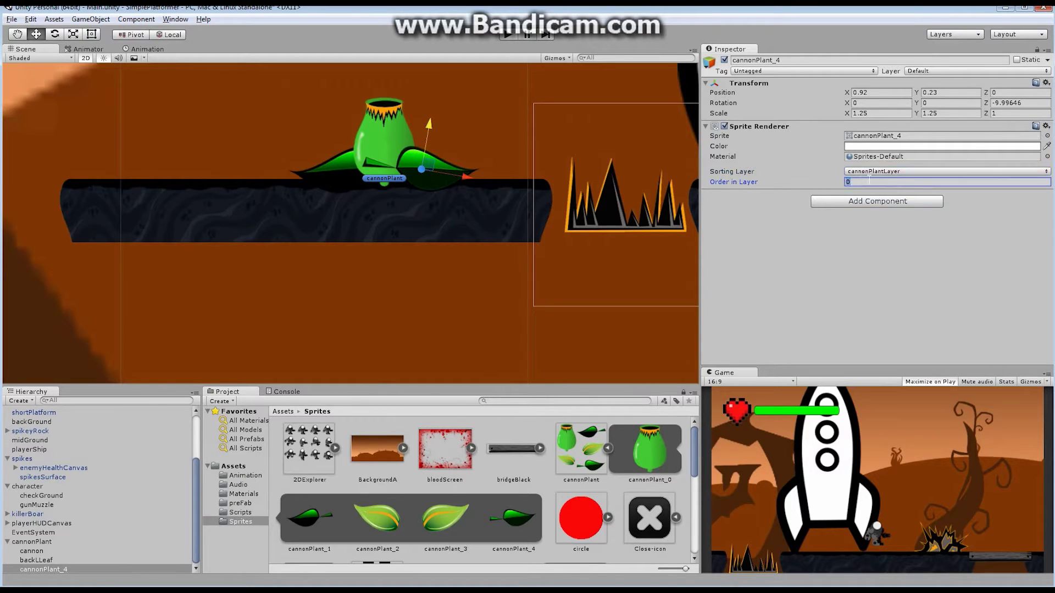
{"action": "type", "text": "-1"}
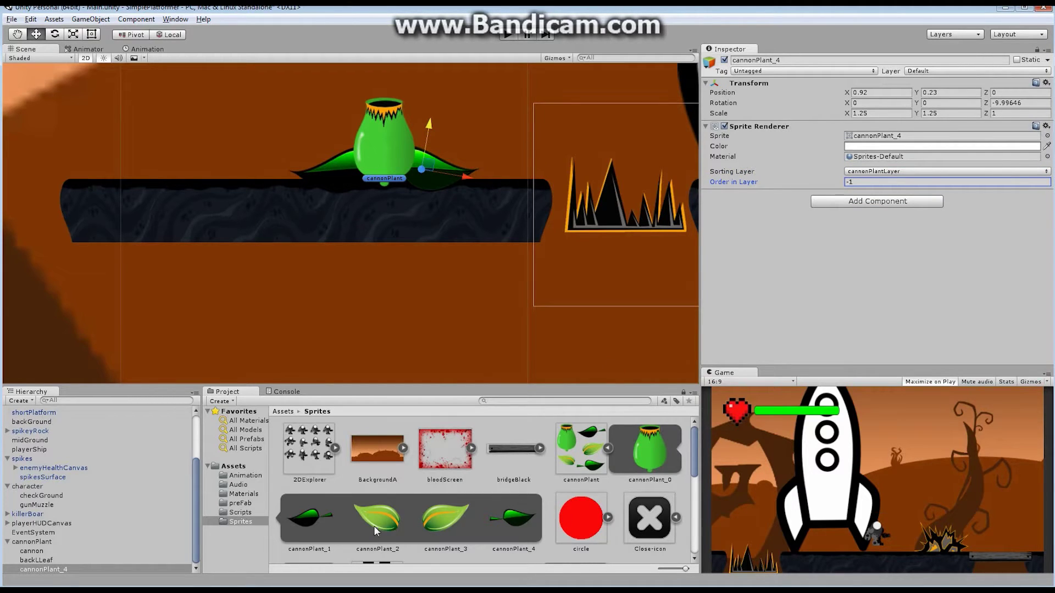
Place the cannonPlant_2 leaf sprite over the cannon's lower left side and make it a child of cannonPlant.
{"action": "left_click_drag", "start_coordinate": [380, 522], "coordinate": [354, 160]}
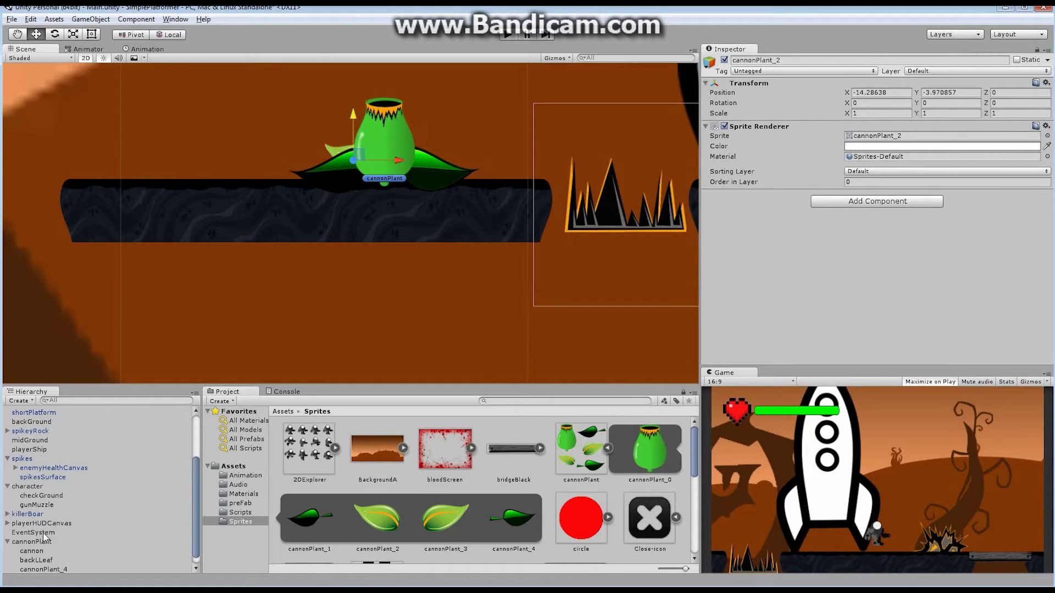
{"action": "scroll", "coordinate": [192, 506], "scroll_direction": "down", "scroll_amount": 1}
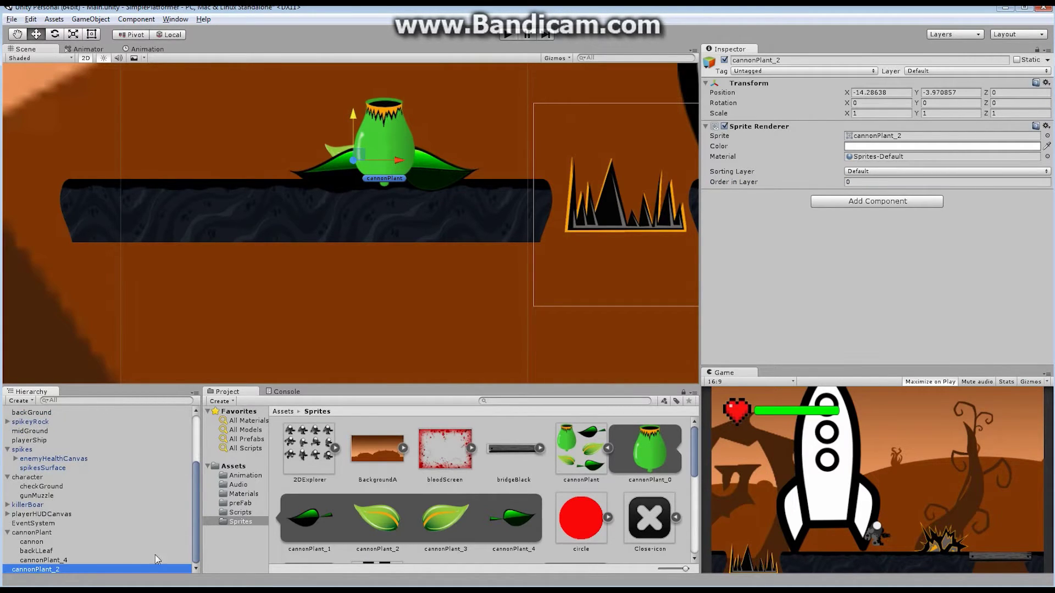
{"action": "left_click_drag", "start_coordinate": [45, 569], "coordinate": [50, 532]}
Put the cannonPlant_2 leaf on the cannonPlantLayer sorting layer with order in layer 1.
{"action": "left_click", "coordinate": [878, 171]}
{"action": "left_click", "coordinate": [876, 199]}
{"action": "left_click", "coordinate": [852, 181]}
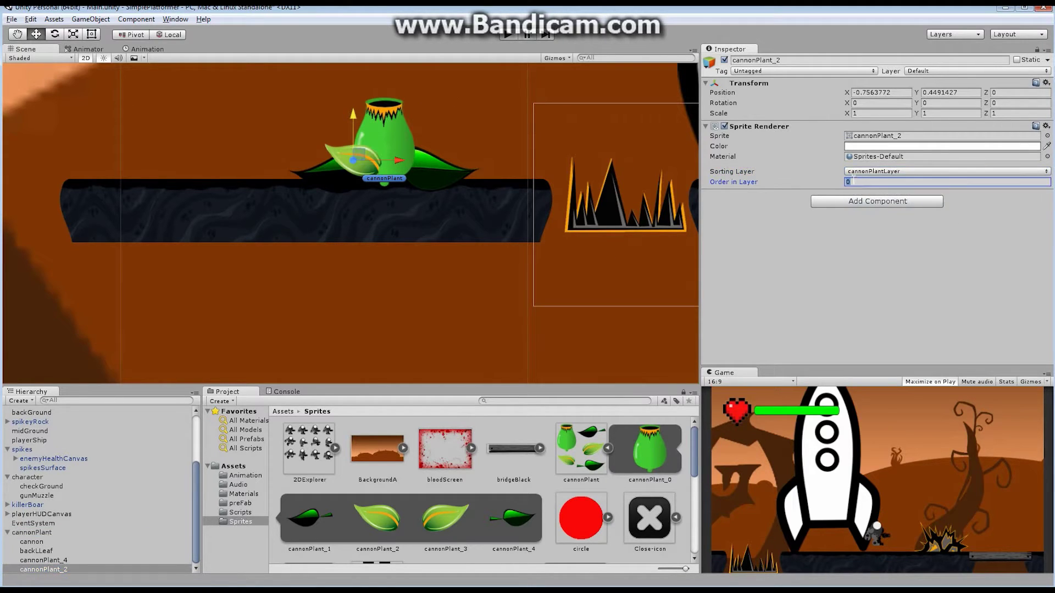
Scale the cannonPlant_2 leaf to 1.5 in X and Y and shift it slightly left to about X -0.86, Y 0.45.
{"action": "left_click", "coordinate": [862, 114]}
{"action": "type", "text": "1.5"}
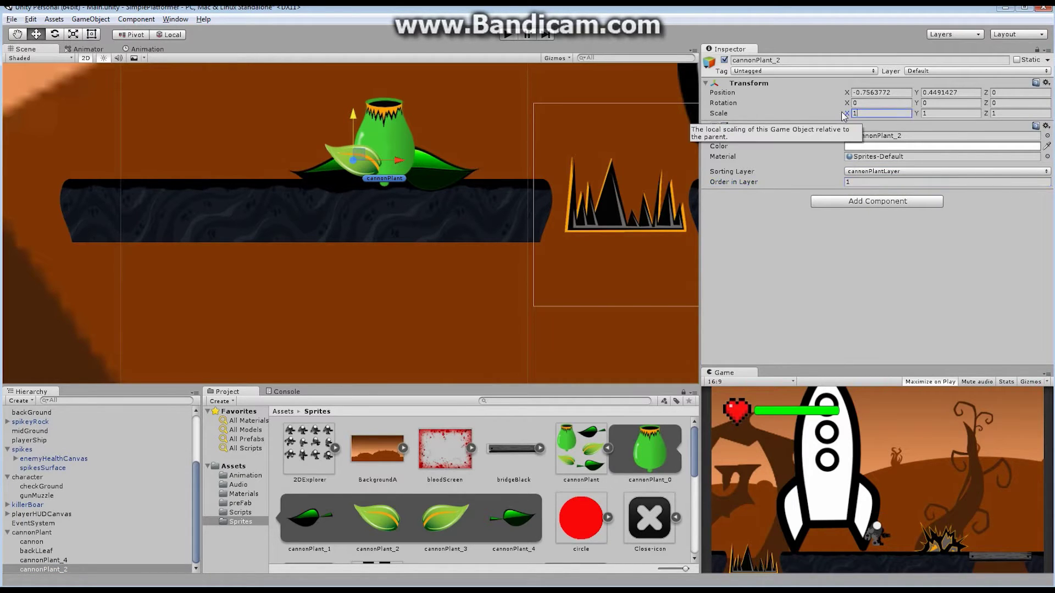
{"action": "key", "text": "Tab"}
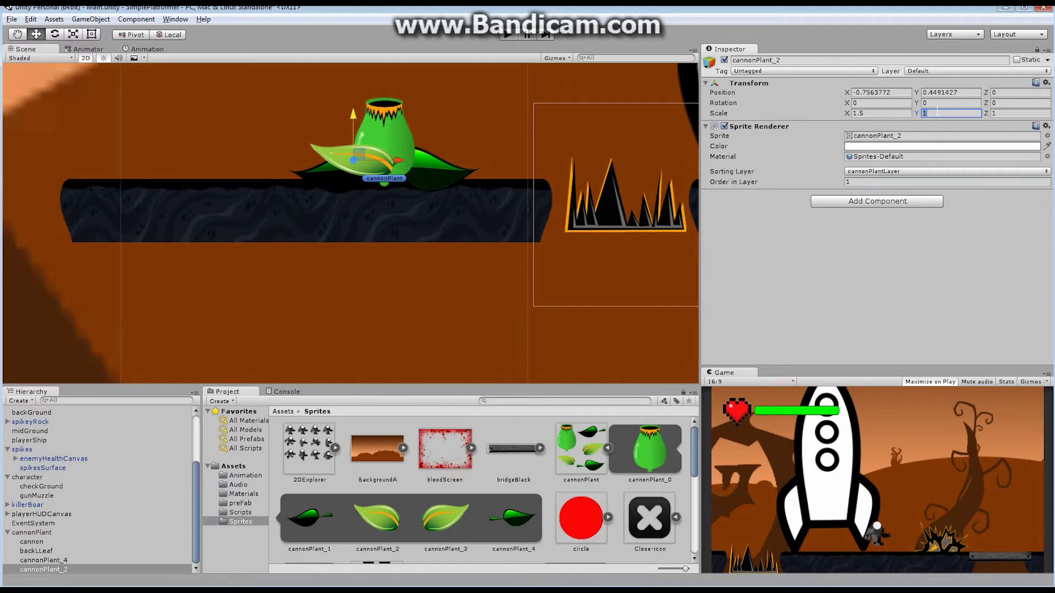
{"action": "type", "text": "1.5"}
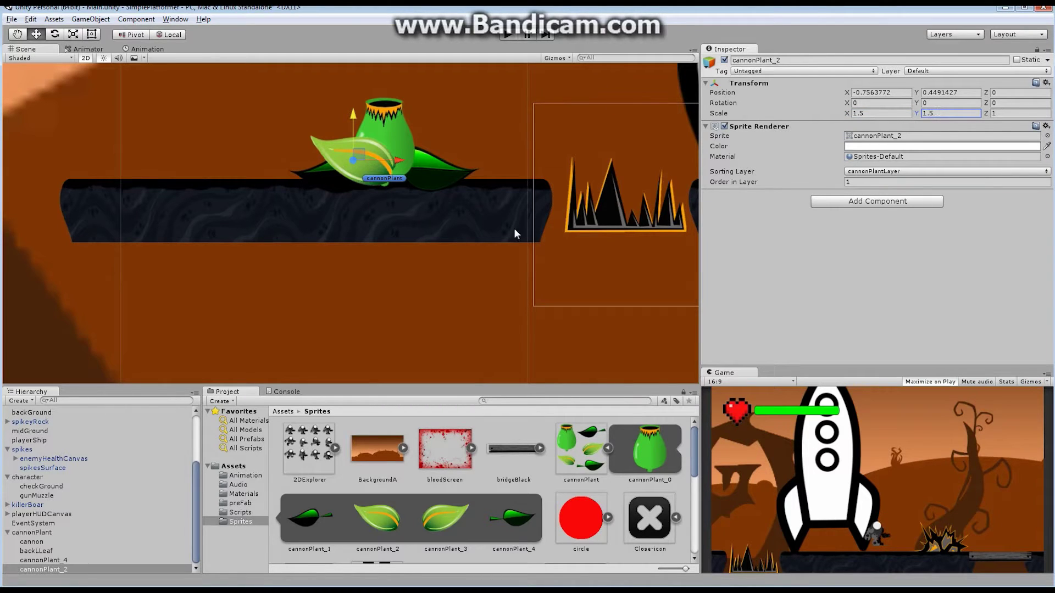
{"action": "left_click_drag", "start_coordinate": [401, 157], "coordinate": [396, 162]}
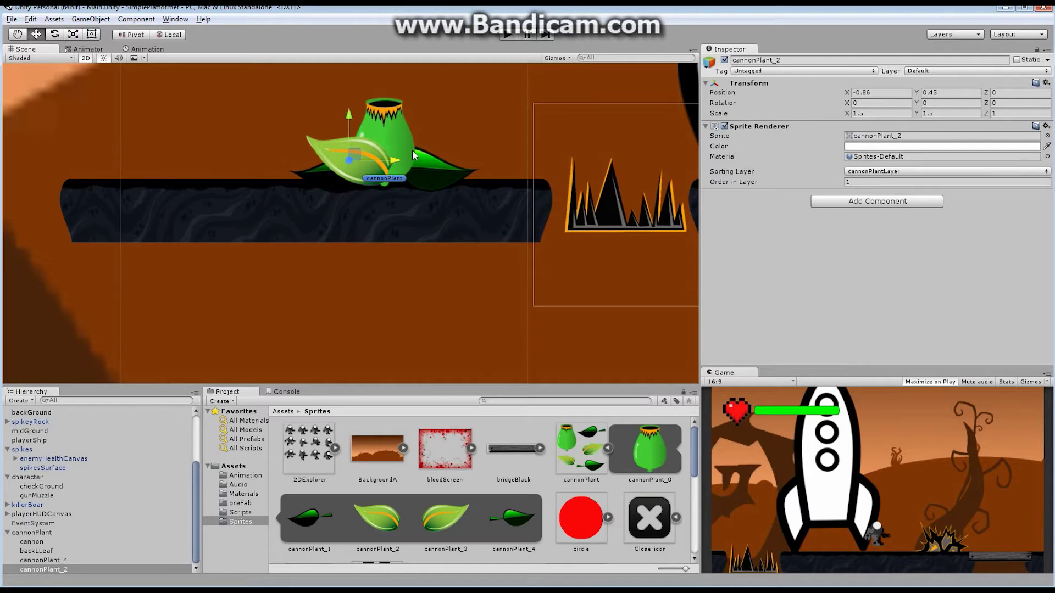
Rename the cannonPlant_2 leaf as frontLLeaf.
{"action": "left_click", "coordinate": [786, 60]}
{"action": "type", "text": "front"}
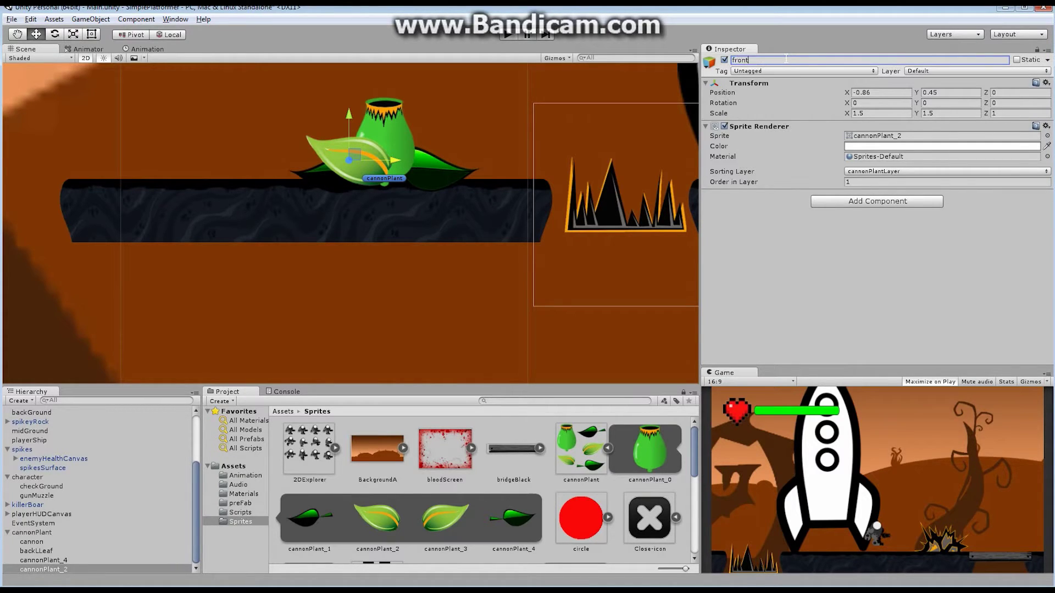
{"action": "type", "text": "LLeaf"}
{"action": "key", "text": "Return"}
Rename the cannonPlant_4 leaf as backRLeaf.
{"action": "left_click", "coordinate": [55, 560]}
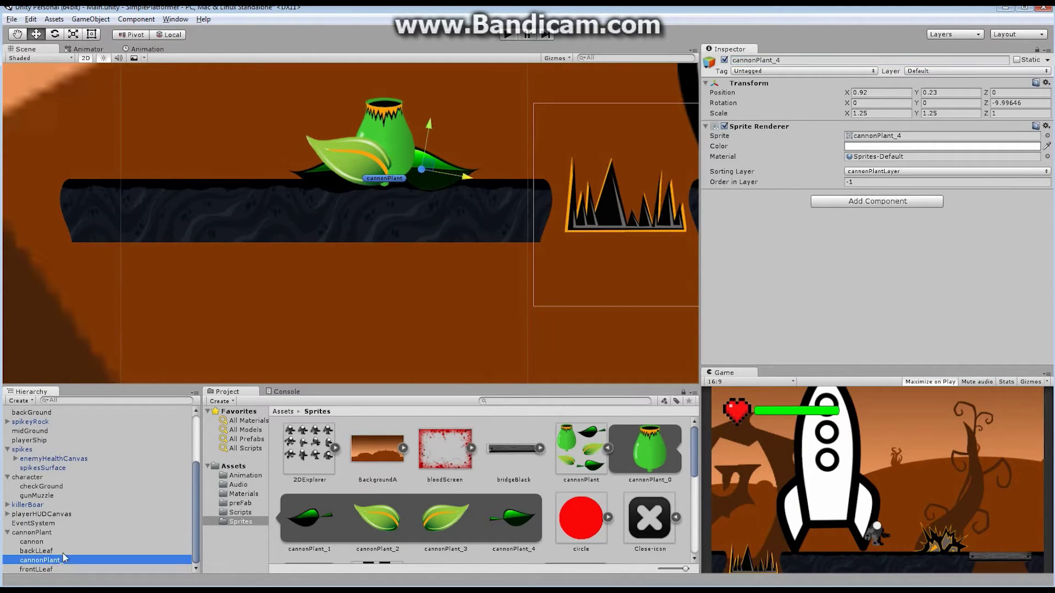
{"action": "left_click", "coordinate": [788, 62]}
{"action": "type", "text": "b"}
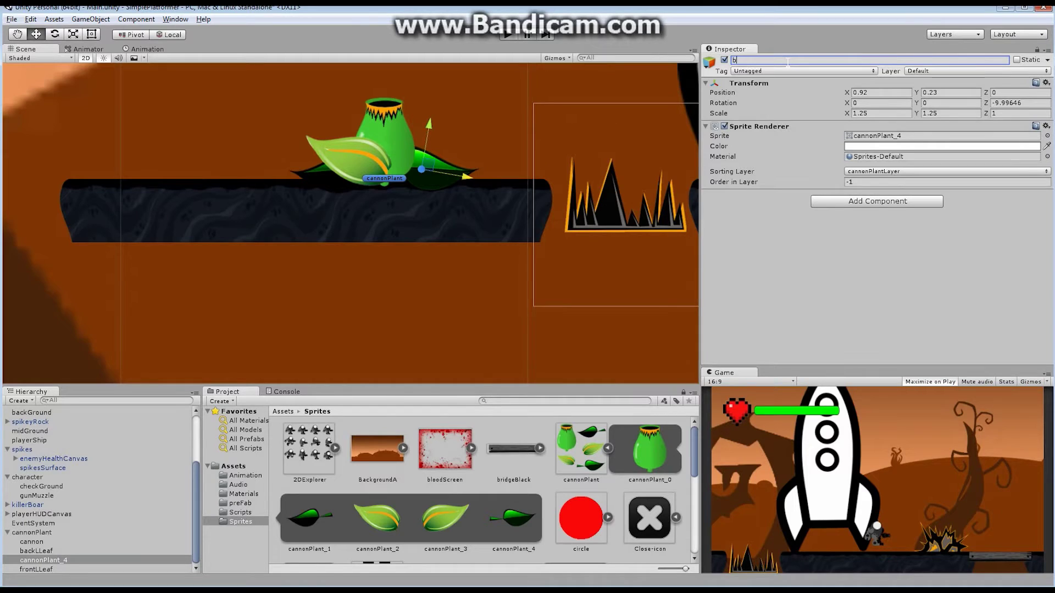
{"action": "type", "text": "ackRLeaf"}
{"action": "key", "text": "Return"}
Place the cannonPlant_3 leaf sprite over the cannon's lower right side and make it a child of cannonPlant.
{"action": "left_click_drag", "start_coordinate": [436, 515], "coordinate": [406, 168]}
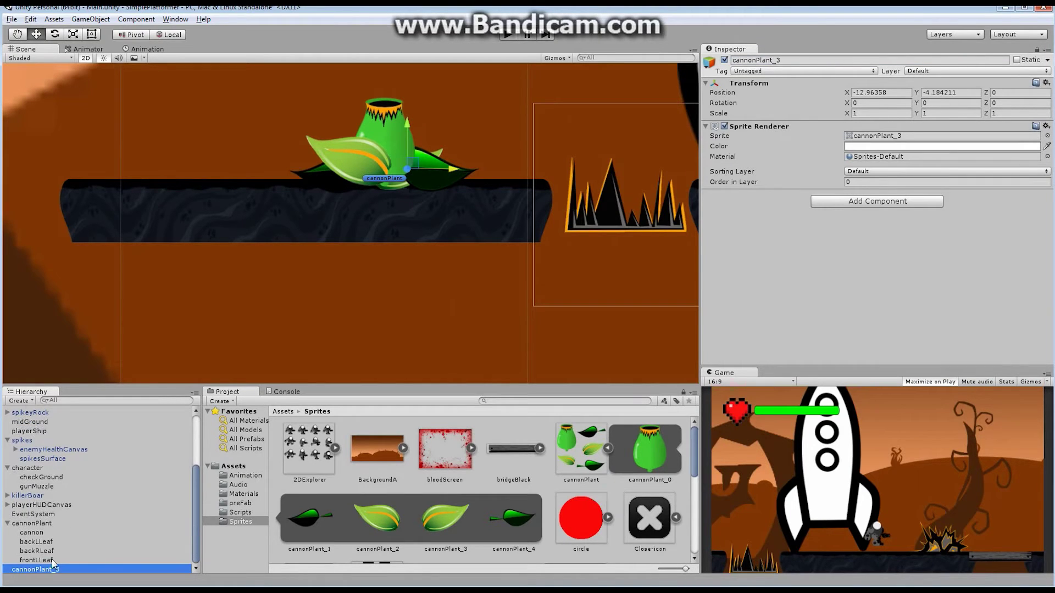
{"action": "left_click_drag", "start_coordinate": [47, 570], "coordinate": [45, 522]}
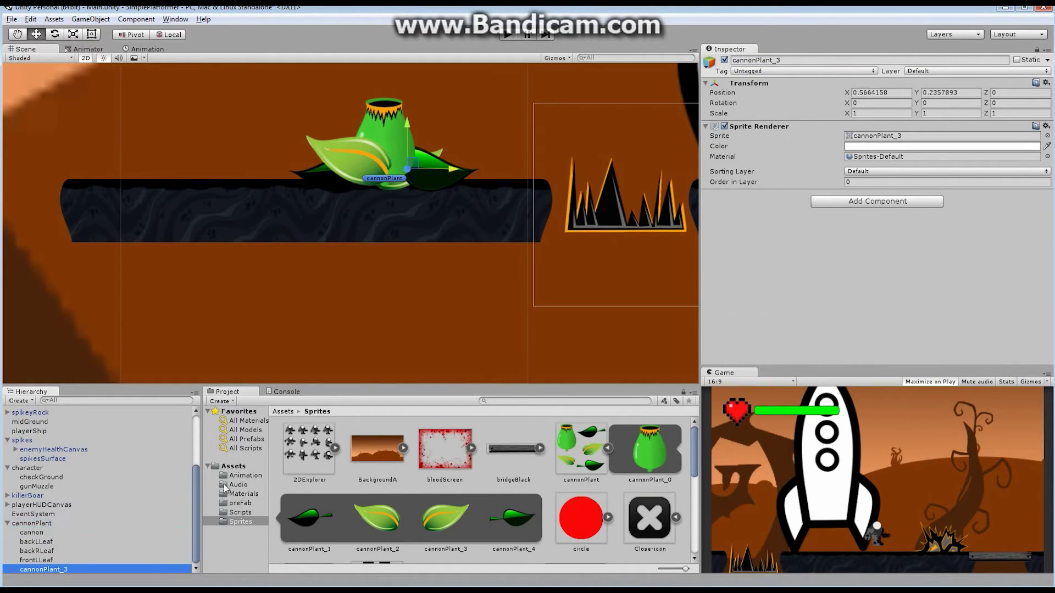
Rename the cannonPlant_3 leaf as frontRLaf.
{"action": "left_click", "coordinate": [780, 58]}
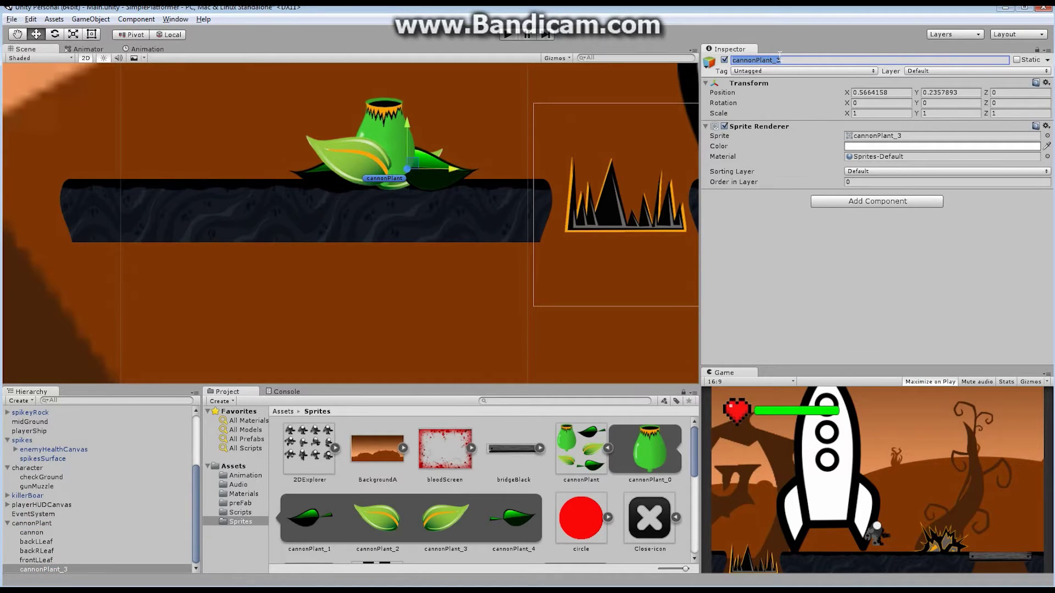
{"action": "type", "text": "frontRLaf"}
{"action": "key", "text": "Return"}
{"action": "left_click", "coordinate": [751, 59]}
{"action": "type", "text": "eaf"}
Put the frontRLaf leaf on the cannonPlantLayer sorting layer with order in layer 1.
{"action": "left_click", "coordinate": [895, 172]}
{"action": "left_click", "coordinate": [900, 196]}
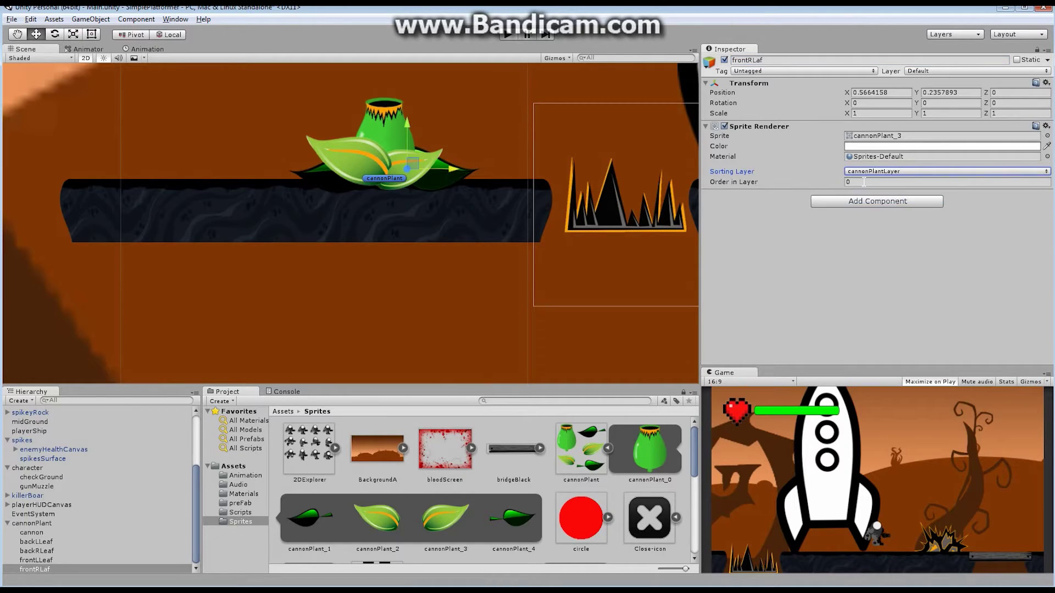
{"action": "left_click", "coordinate": [864, 182]}
{"action": "type", "text": "1"}
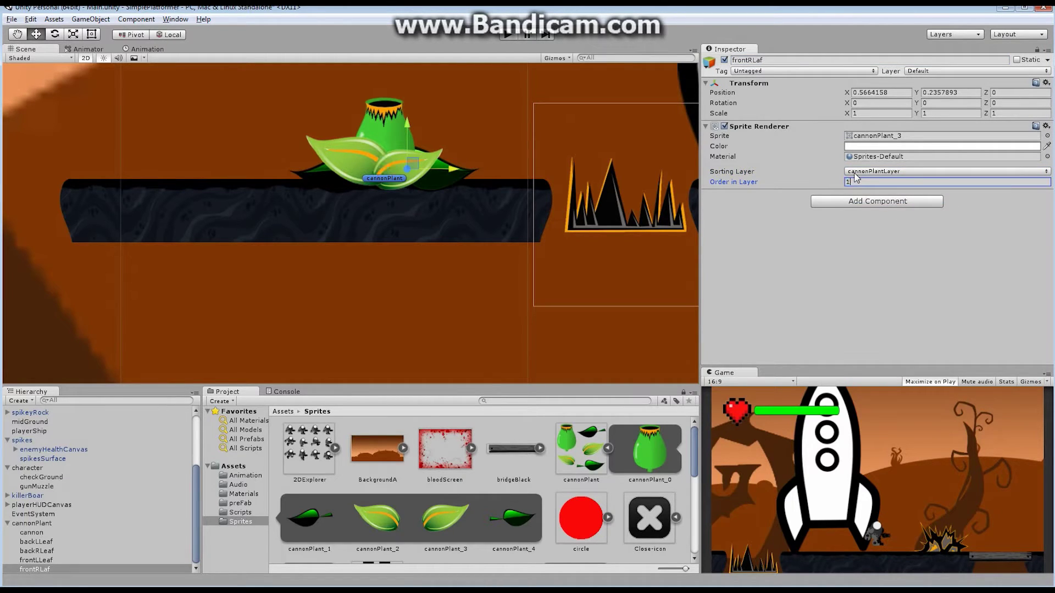
Scale the frontRLaf leaf to 1.5 in X and Y and move it right to about X 1.14.
{"action": "left_click", "coordinate": [857, 113]}
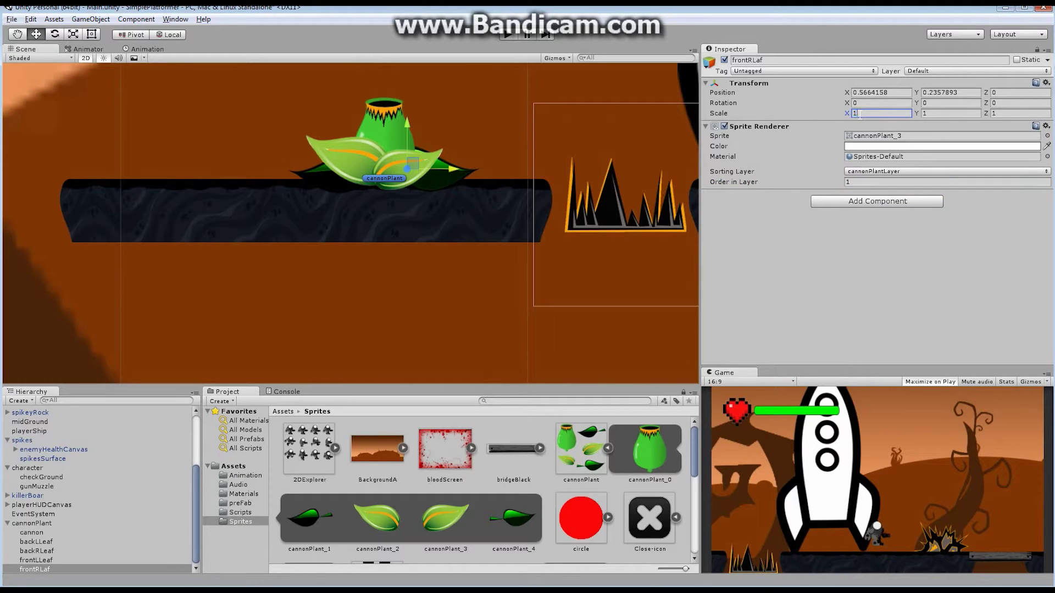
{"action": "type", "text": ".5"}
{"action": "left_click", "coordinate": [927, 113]}
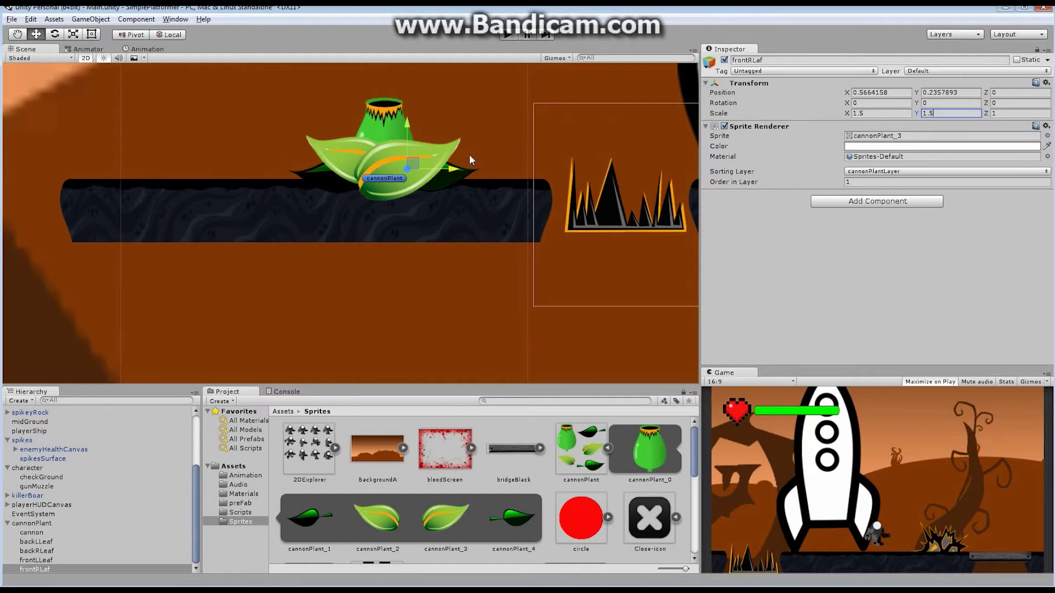
{"action": "left_click_drag", "start_coordinate": [451, 171], "coordinate": [473, 161]}
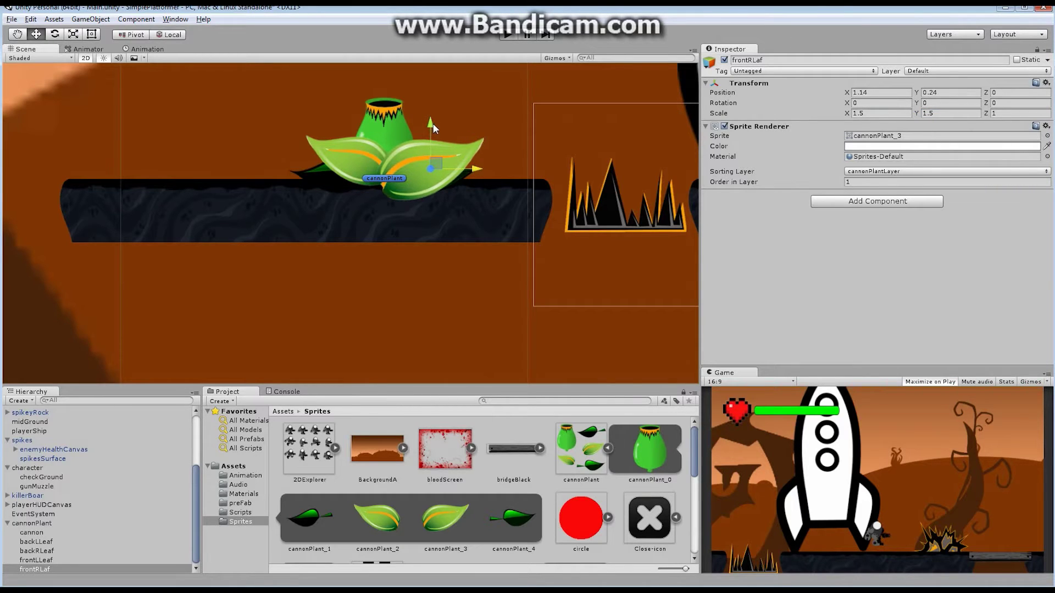
Set the frontRLaf leaf's scale to 1.25 in X and Y.
{"action": "left_click", "coordinate": [862, 114]}
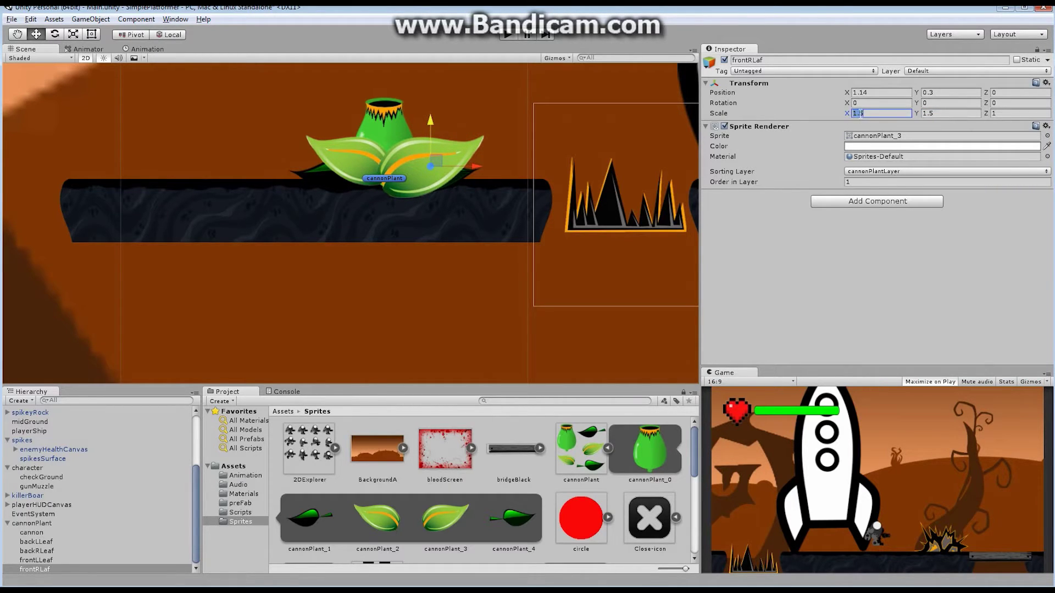
{"action": "left_click", "coordinate": [861, 114]}
{"action": "type", "text": "2"}
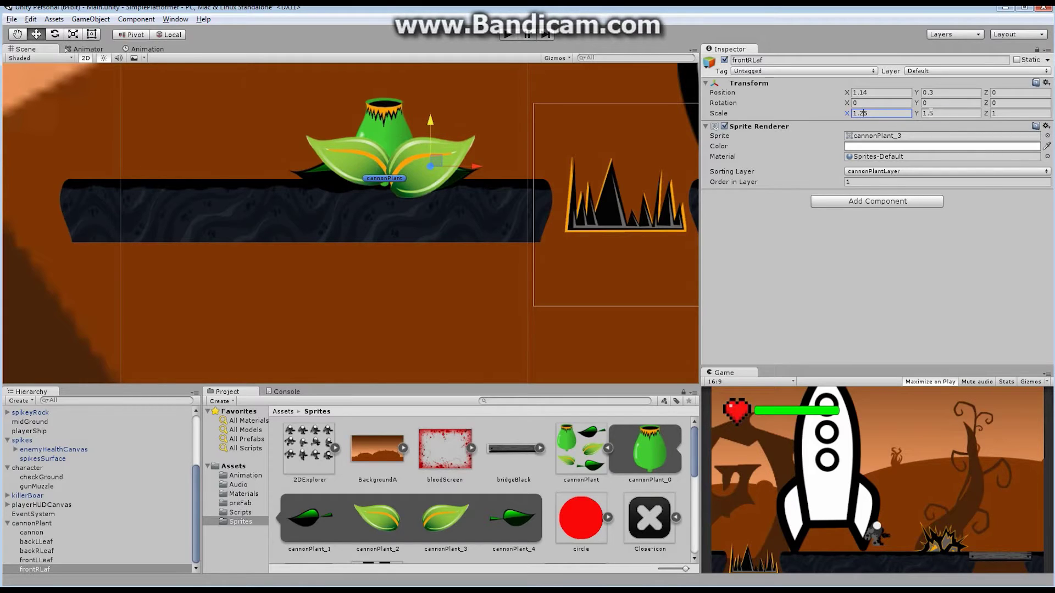
{"action": "left_click", "coordinate": [932, 115]}
{"action": "type", "text": "2"}
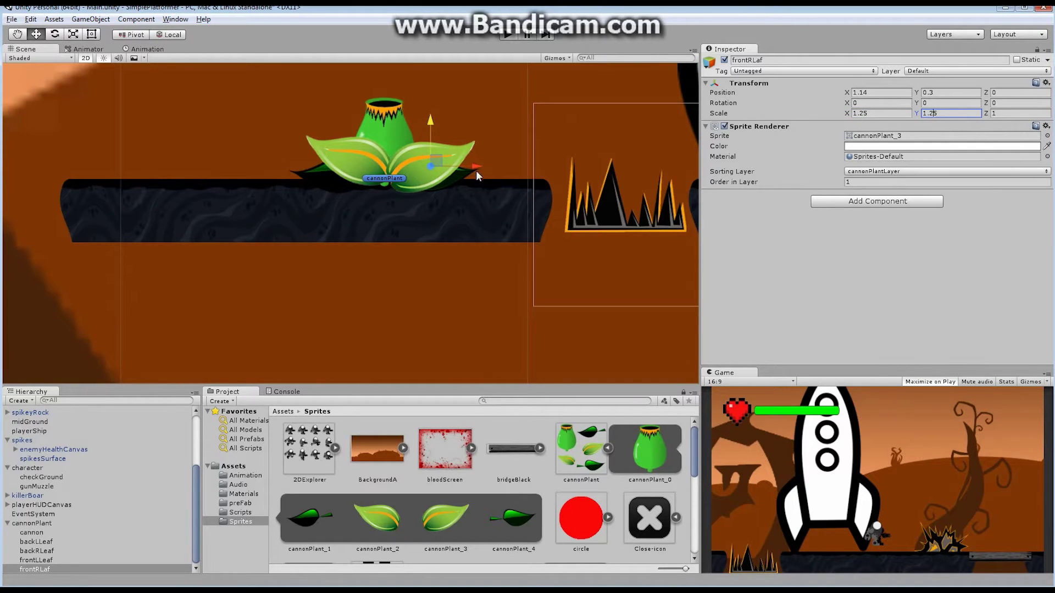
Position the frontRLaf leaf against the front left leaf at about X 0.98, Y 0.4.
{"action": "left_click_drag", "start_coordinate": [472, 167], "coordinate": [467, 168]}
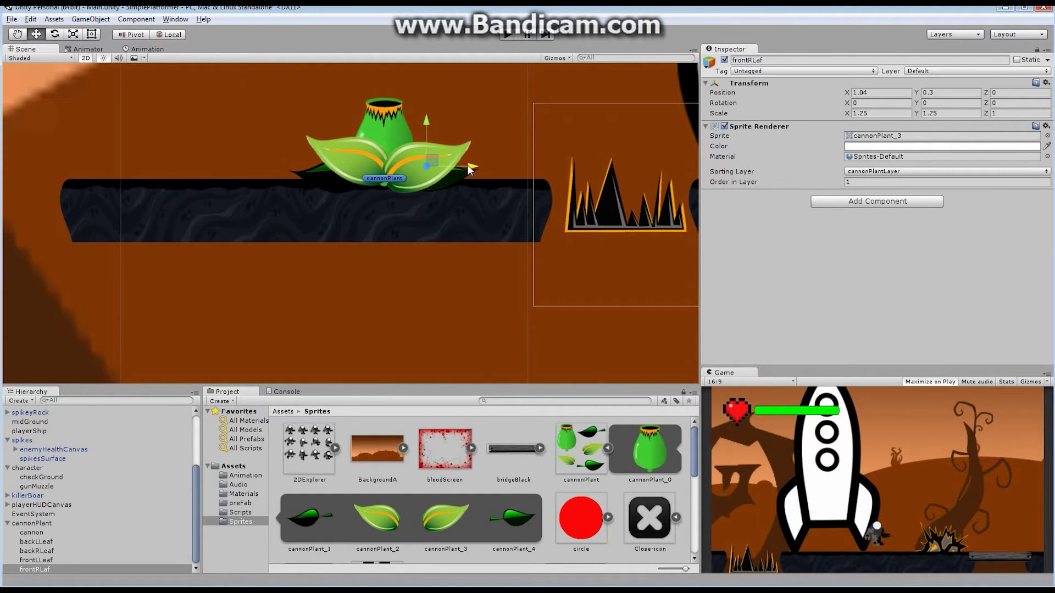
{"action": "left_click_drag", "start_coordinate": [427, 122], "coordinate": [428, 119]}
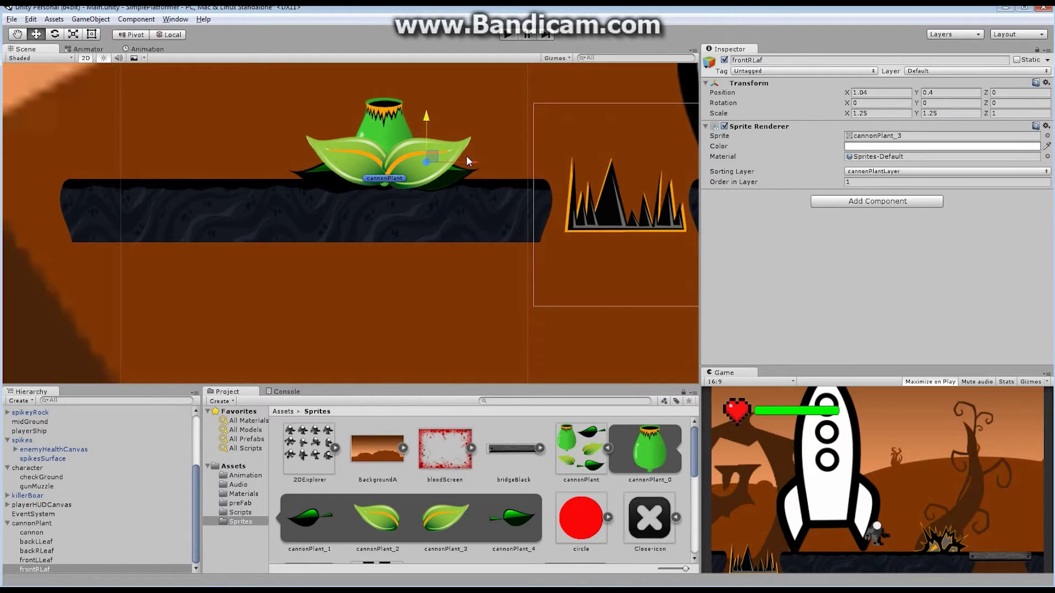
{"action": "left_click_drag", "start_coordinate": [471, 160], "coordinate": [470, 163]}
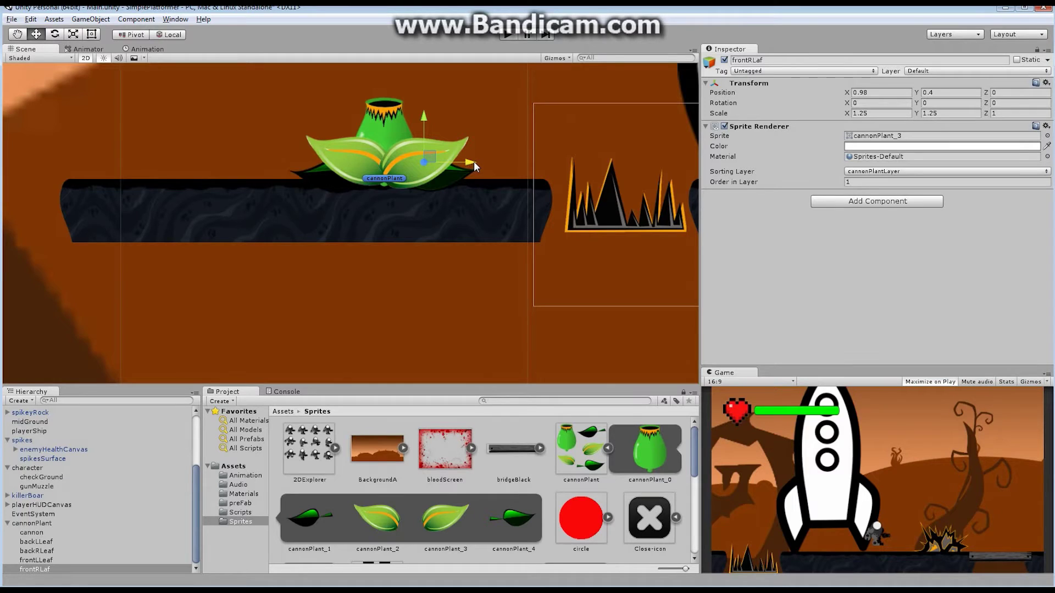
{"action": "left_click", "coordinate": [52, 524]}
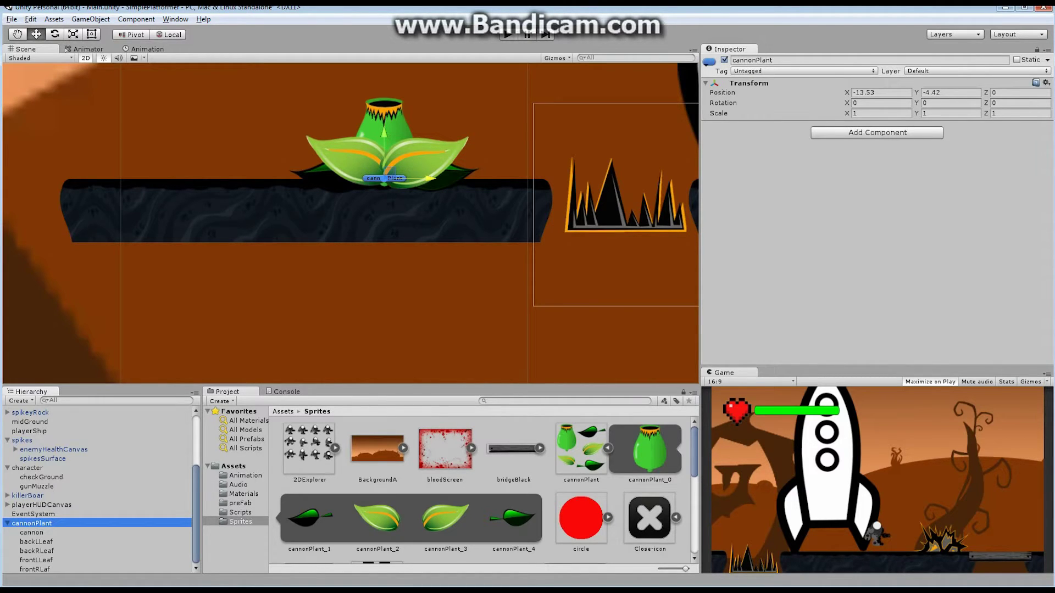
{"action": "left_click", "coordinate": [40, 524]}
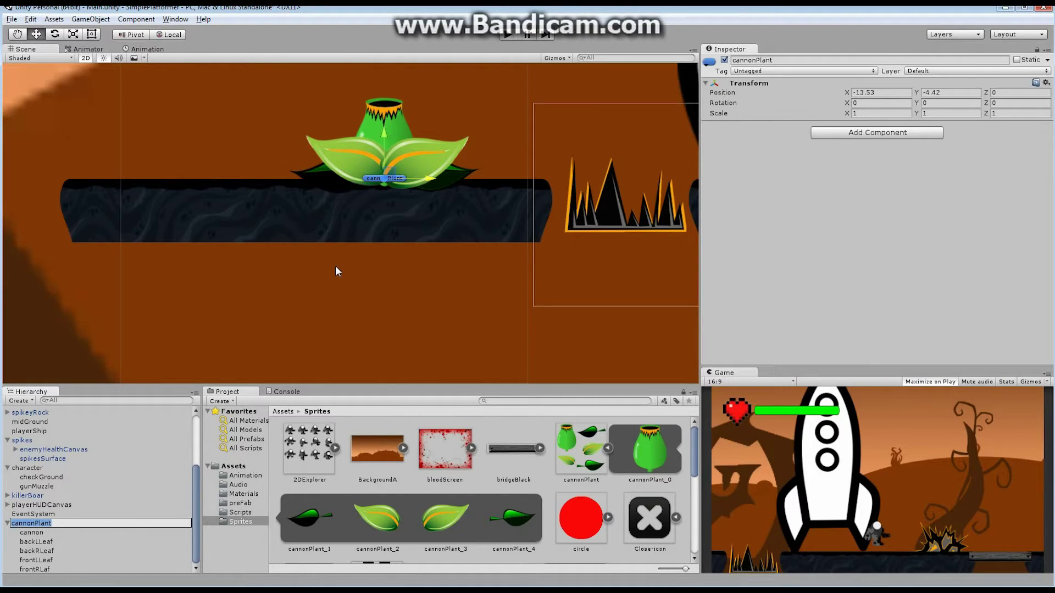
Add a Circle Collider 2D component to the cannon object.
{"action": "left_click", "coordinate": [43, 534]}
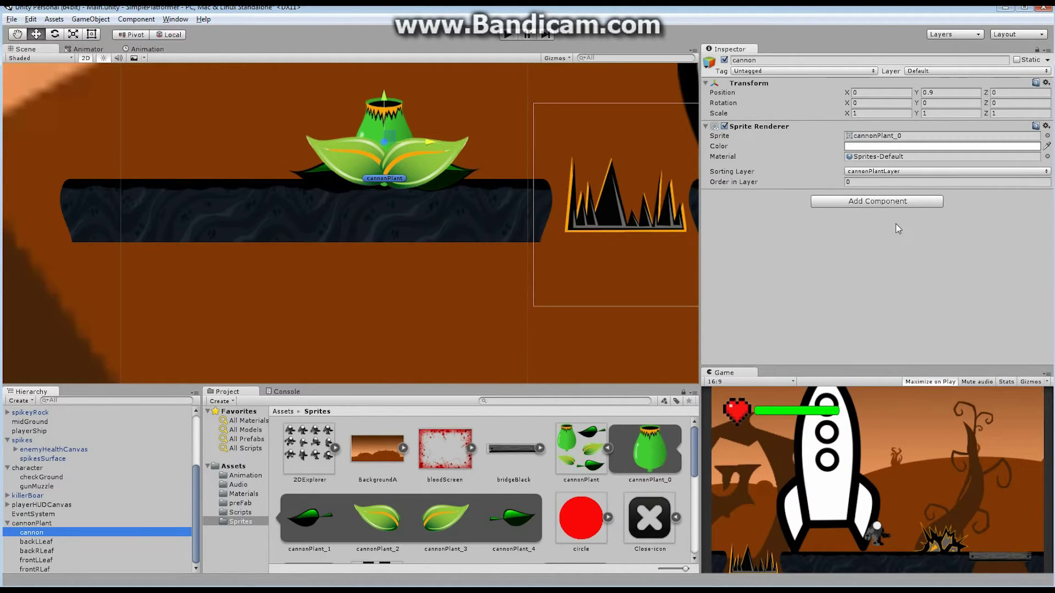
{"action": "left_click", "coordinate": [872, 202]}
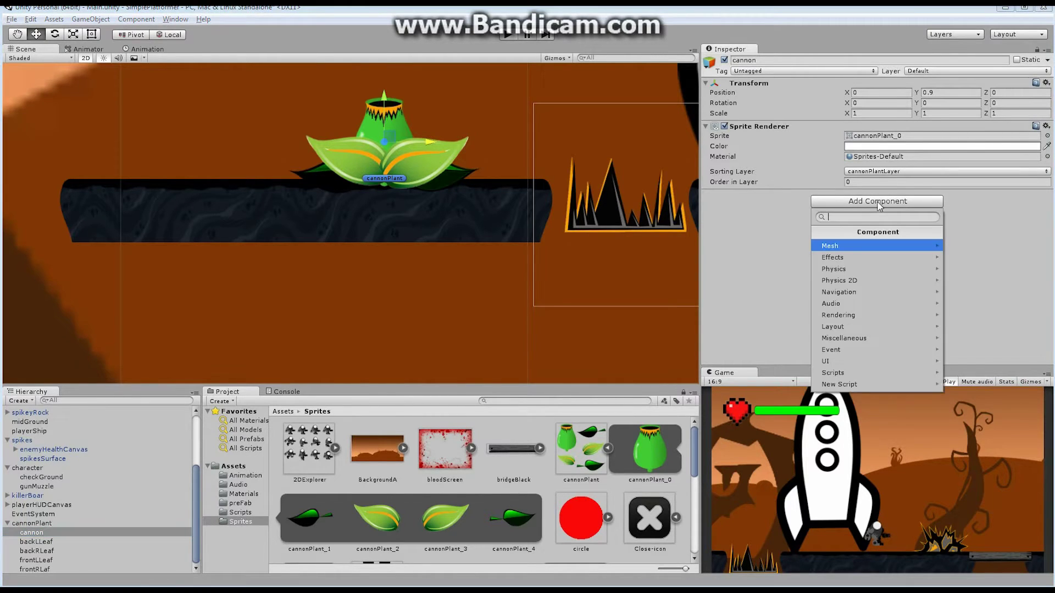
{"action": "left_click", "coordinate": [846, 280]}
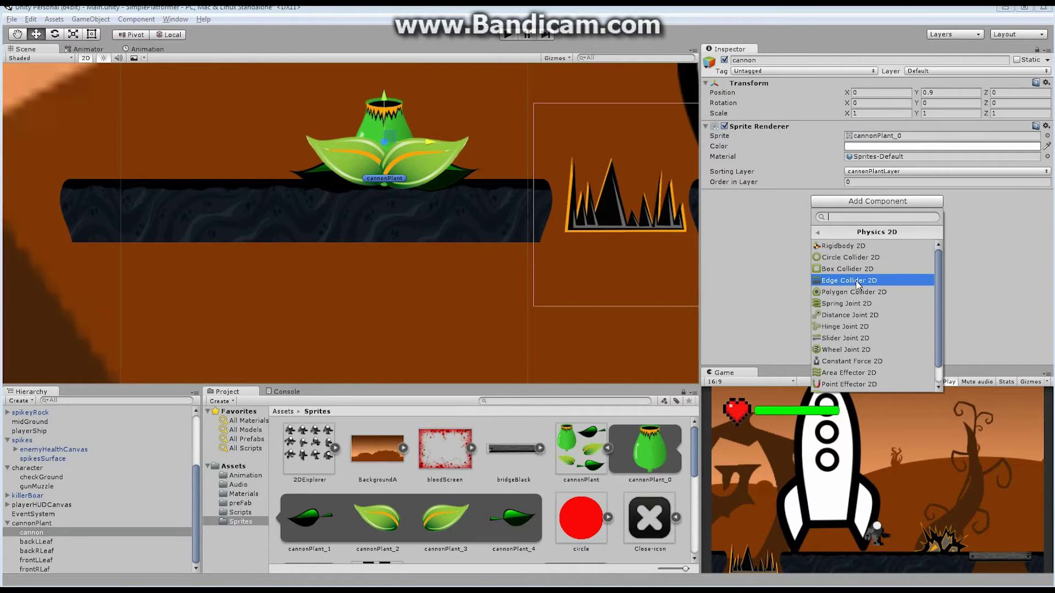
{"action": "left_click", "coordinate": [834, 259]}
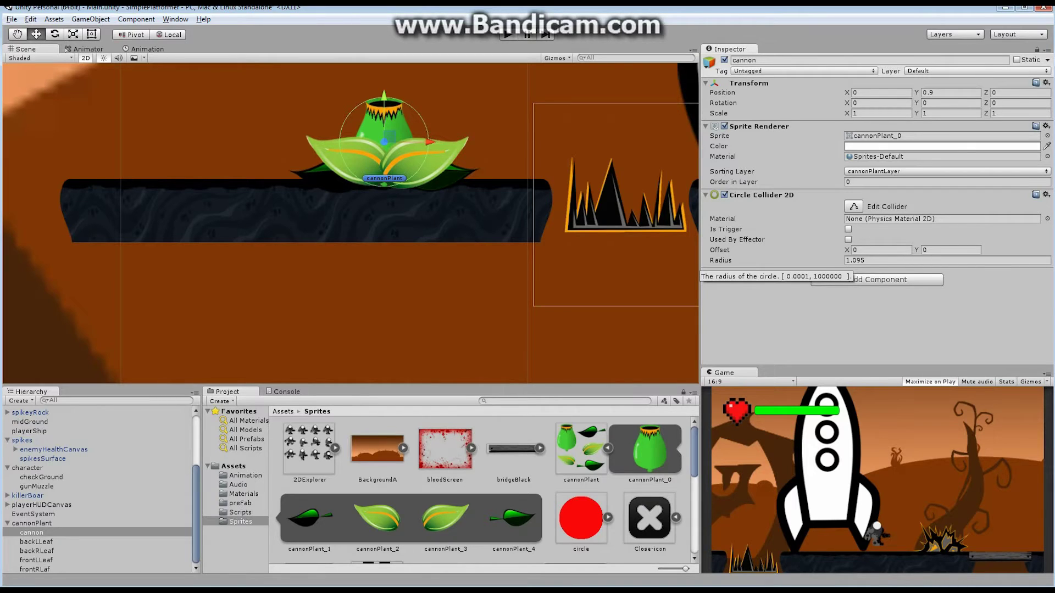
Assign the cannon to the Shootable layer and make its circle collider a trigger.
{"action": "left_click", "coordinate": [977, 71]}
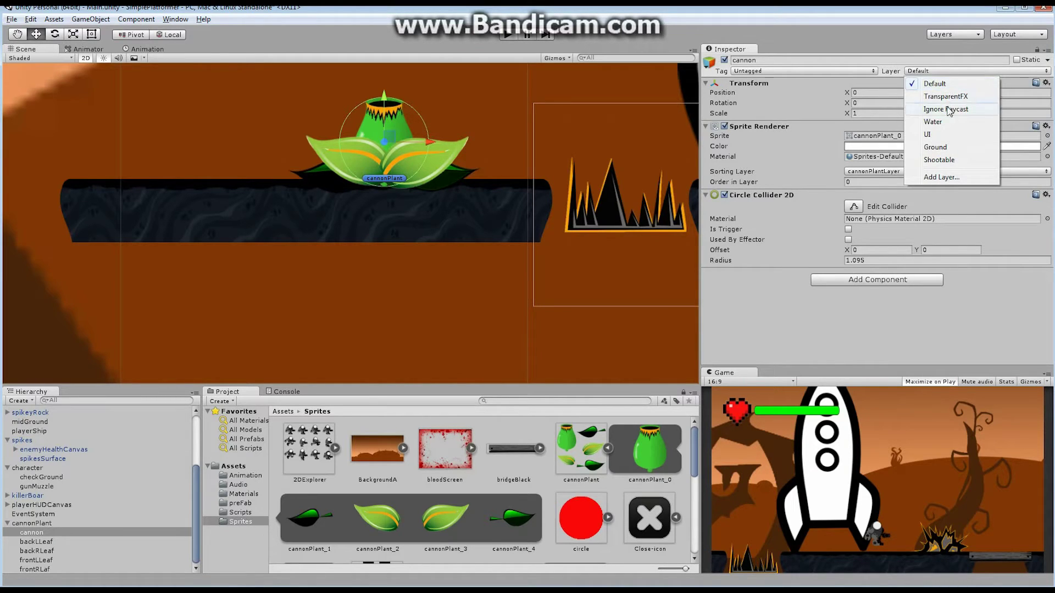
{"action": "left_click", "coordinate": [940, 160]}
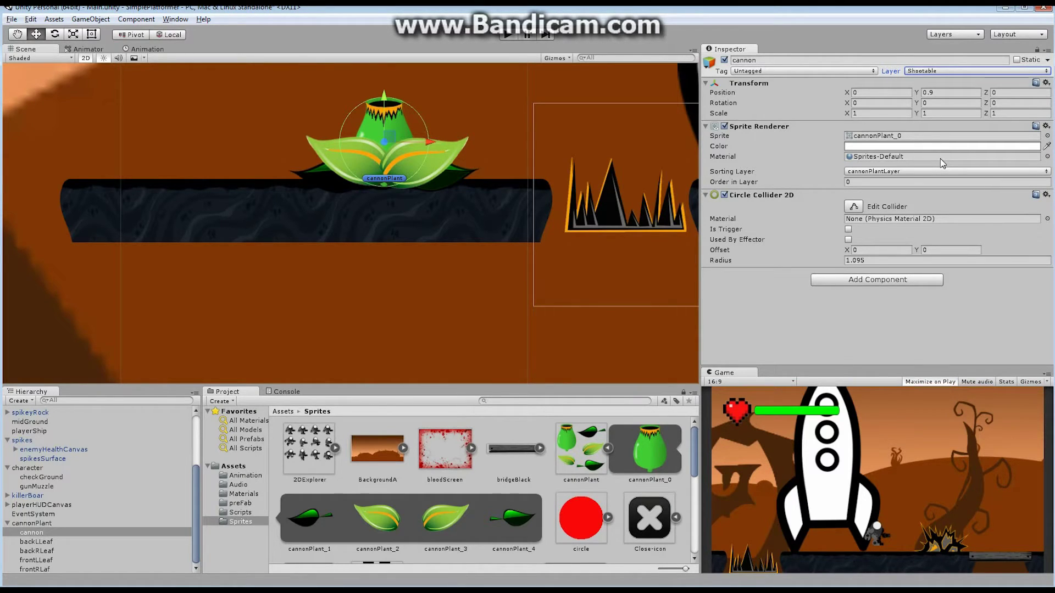
{"action": "left_click", "coordinate": [848, 229]}
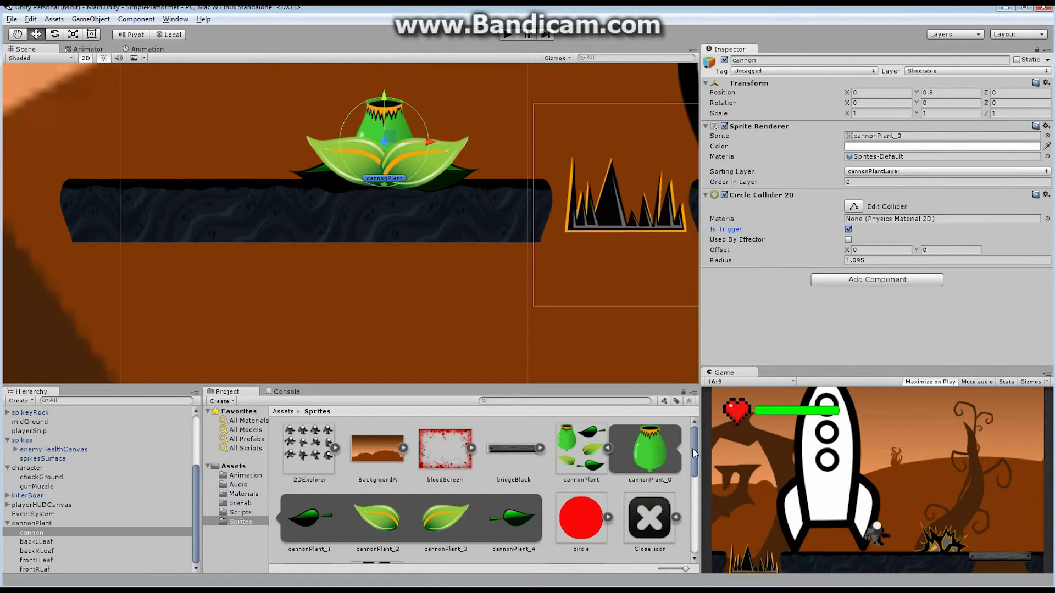
Examine the components of the killerBoar prefab and its simpleAICreature child in the preFab folder.
{"action": "left_click_drag", "start_coordinate": [692, 447], "coordinate": [701, 493]}
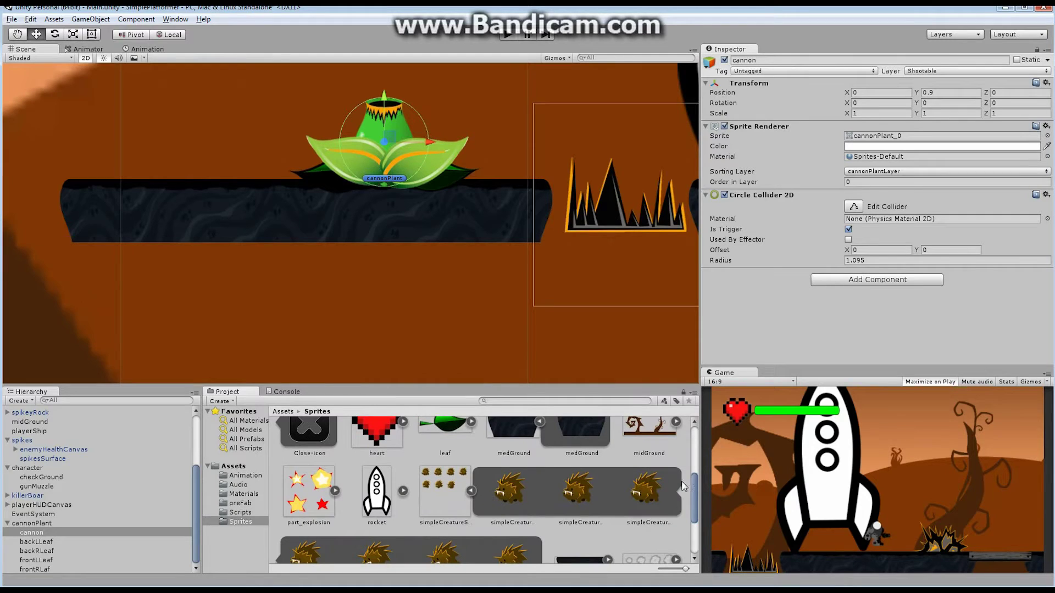
{"action": "left_click", "coordinate": [240, 503]}
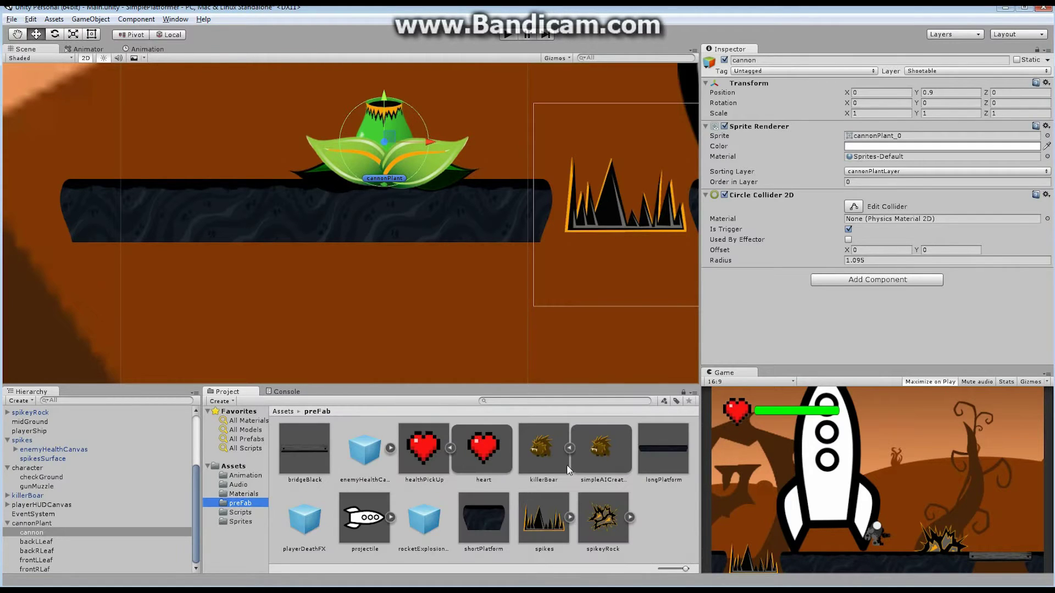
{"action": "left_click", "coordinate": [544, 450]}
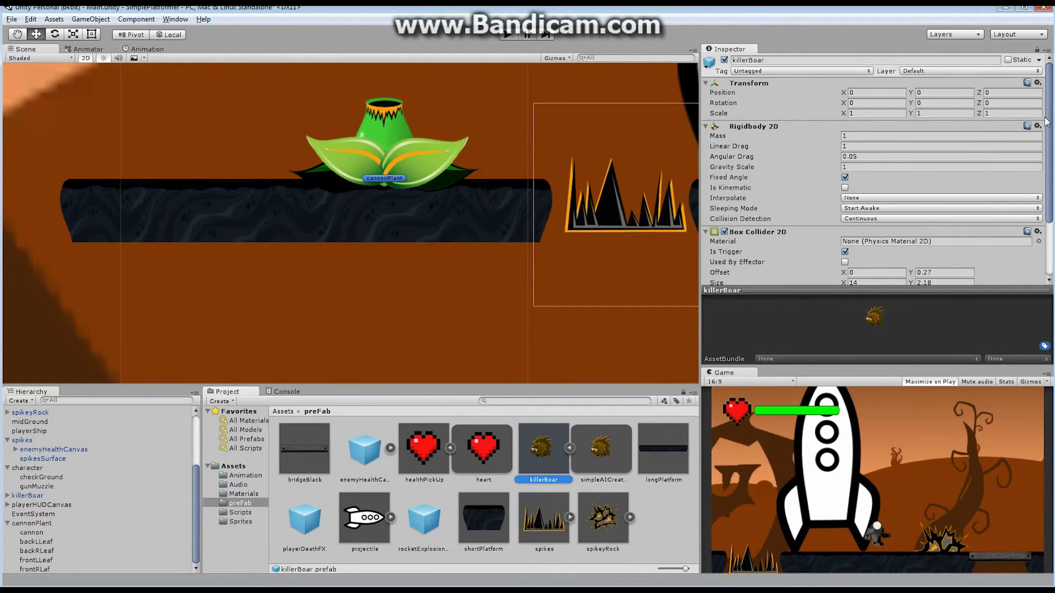
{"action": "left_click_drag", "start_coordinate": [1047, 123], "coordinate": [1039, 184]}
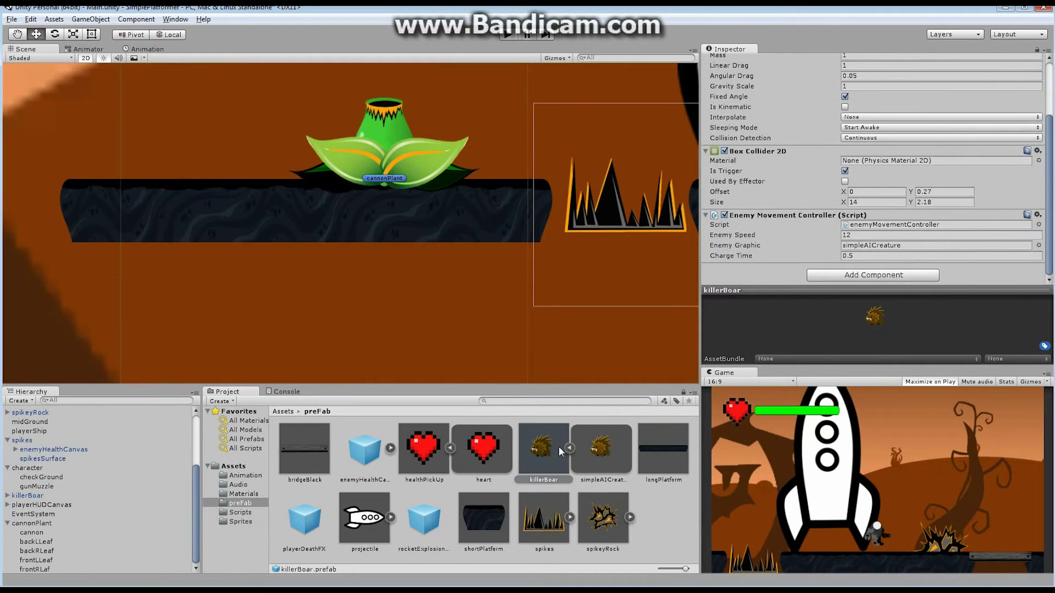
{"action": "left_click", "coordinate": [587, 450]}
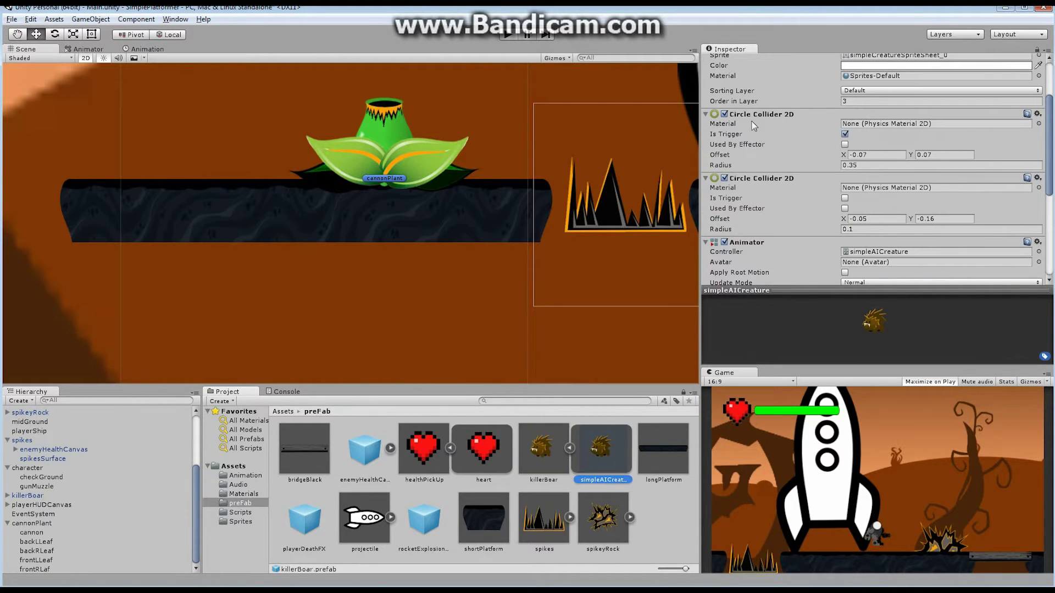
Add a second Circle Collider 2D component to the cannon object under cannonPlant.
{"action": "left_click", "coordinate": [36, 530]}
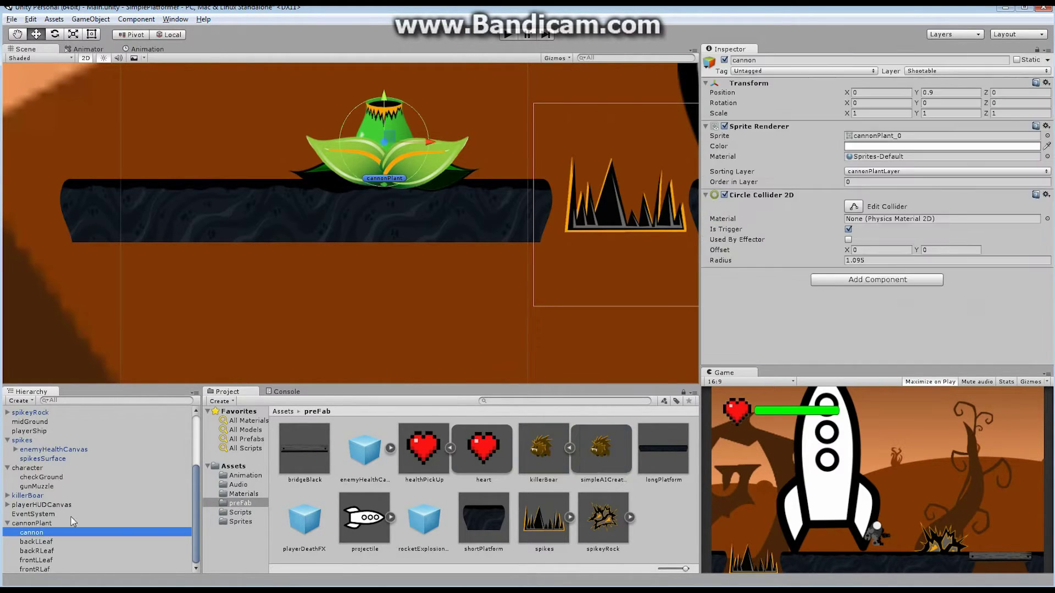
{"action": "left_click", "coordinate": [876, 282]}
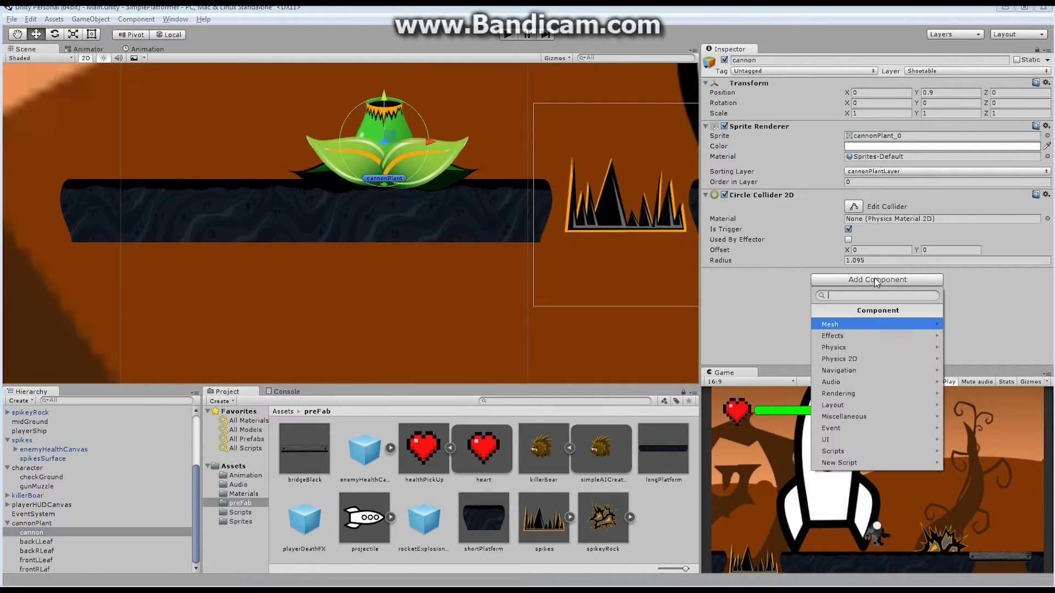
{"action": "left_click", "coordinate": [849, 359]}
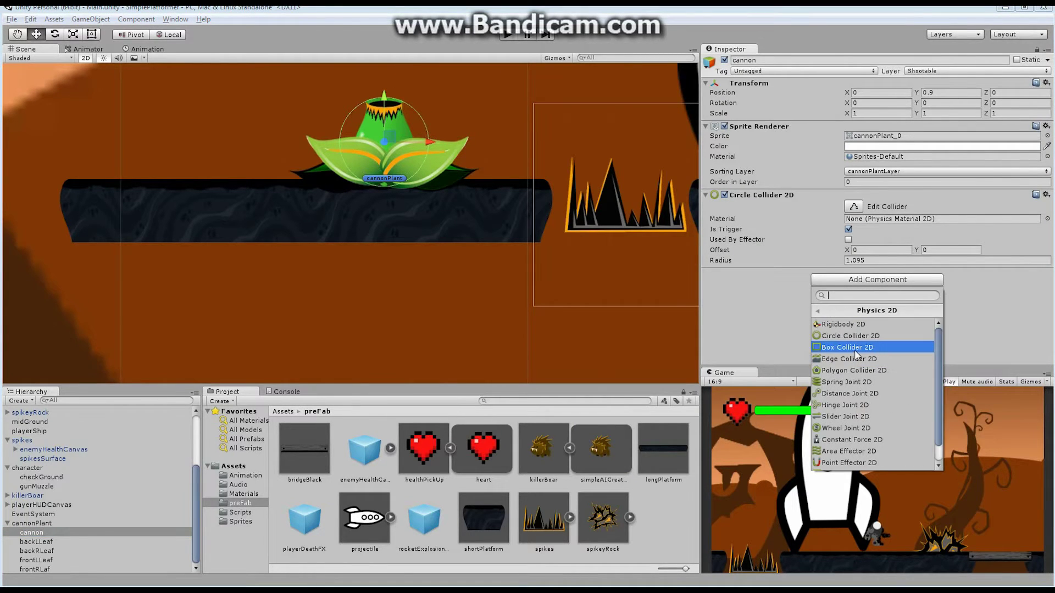
{"action": "left_click", "coordinate": [847, 340]}
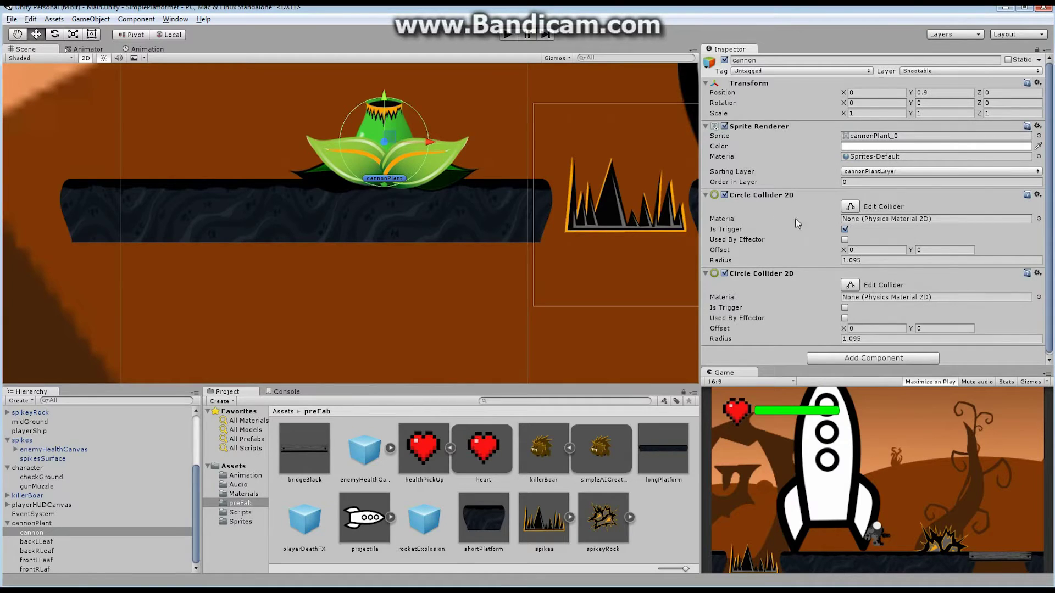
Set the cannon's second circle collider to radius 0.5 and lower its Y offset to about -0.57.
{"action": "left_click", "coordinate": [869, 260]}
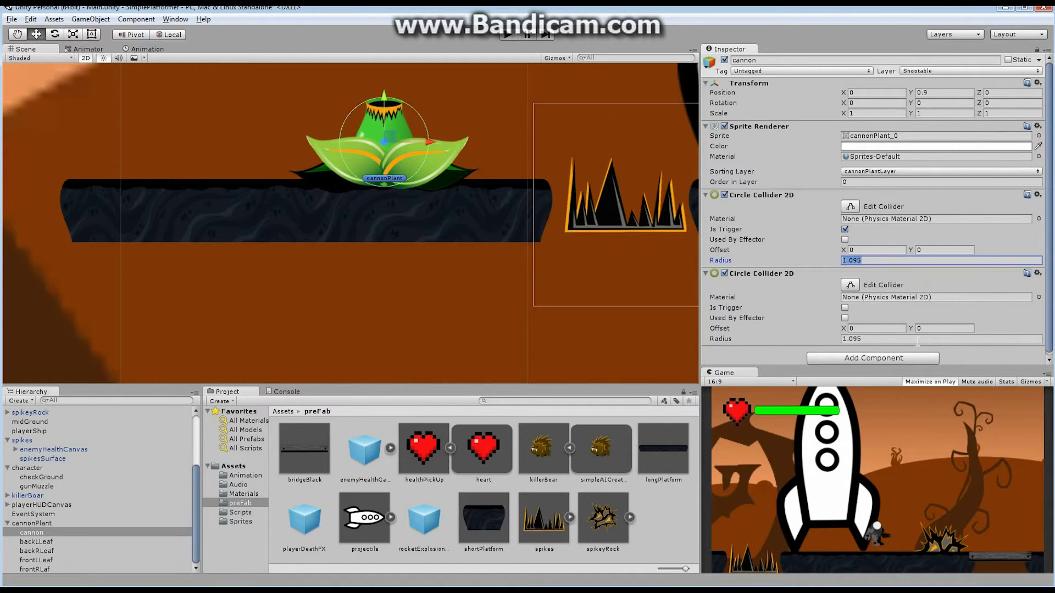
{"action": "left_click", "coordinate": [870, 339]}
{"action": "type", "text": "."}
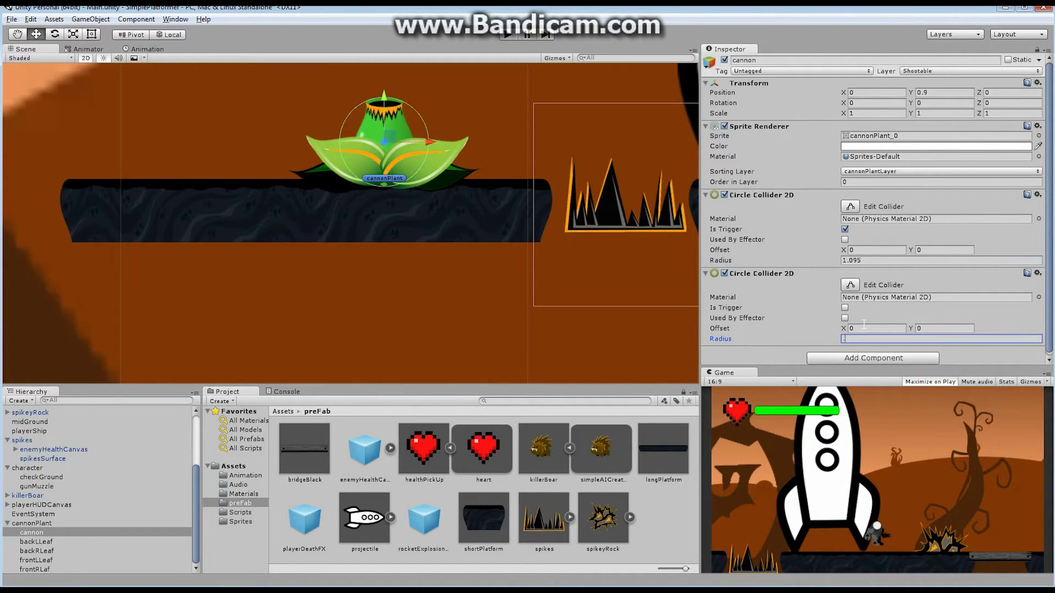
{"action": "type", "text": "5"}
{"action": "key", "text": "Return"}
{"action": "left_click_drag", "start_coordinate": [909, 330], "coordinate": [904, 328]}
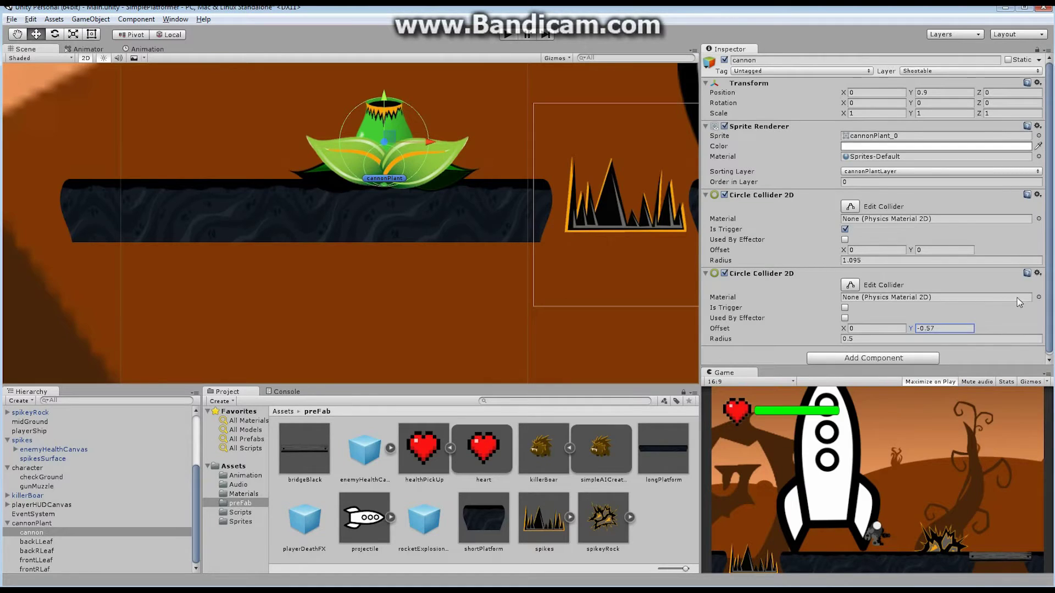
Assign the slippery physics material to the cannon's second circle collider.
{"action": "left_click", "coordinate": [1039, 297]}
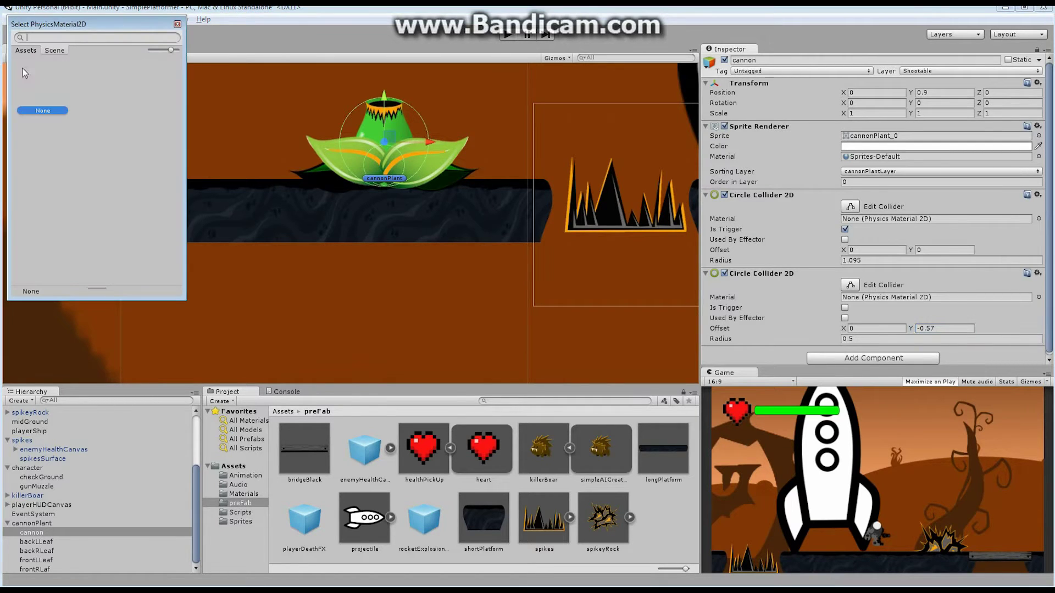
{"action": "left_click", "coordinate": [48, 71]}
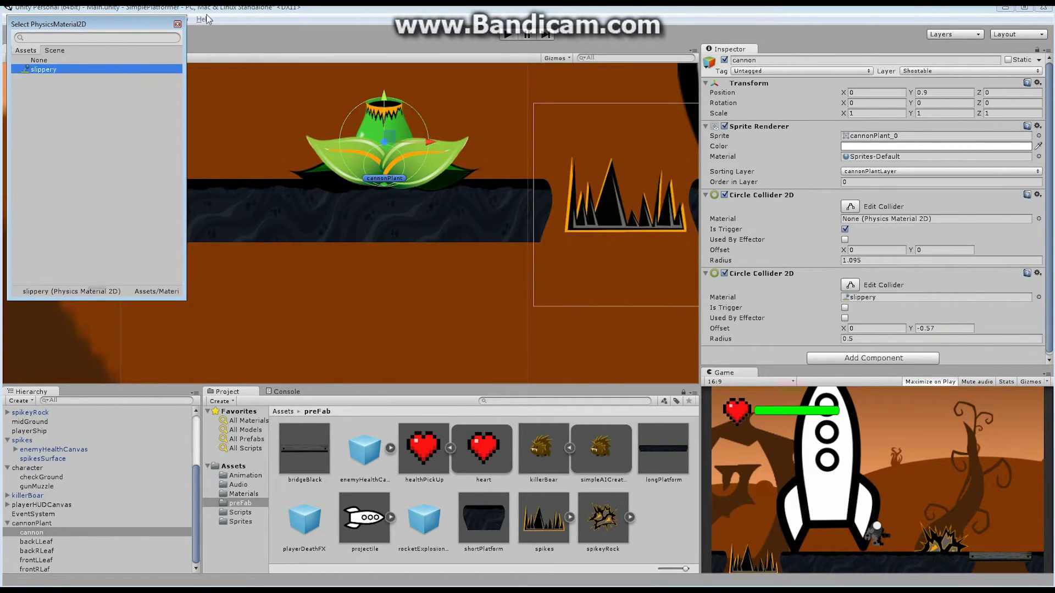
{"action": "left_click", "coordinate": [177, 25]}
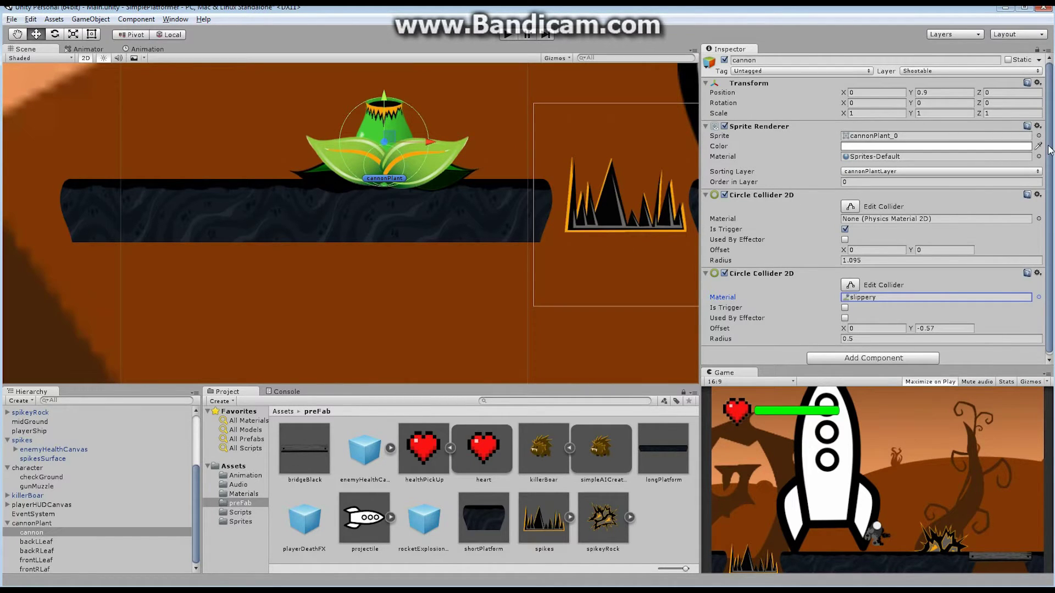
Add the Enemy Damage script to the cannon object.
{"action": "scroll", "coordinate": [1050, 150], "scroll_direction": "down", "scroll_amount": 1}
{"action": "left_click", "coordinate": [874, 356]}
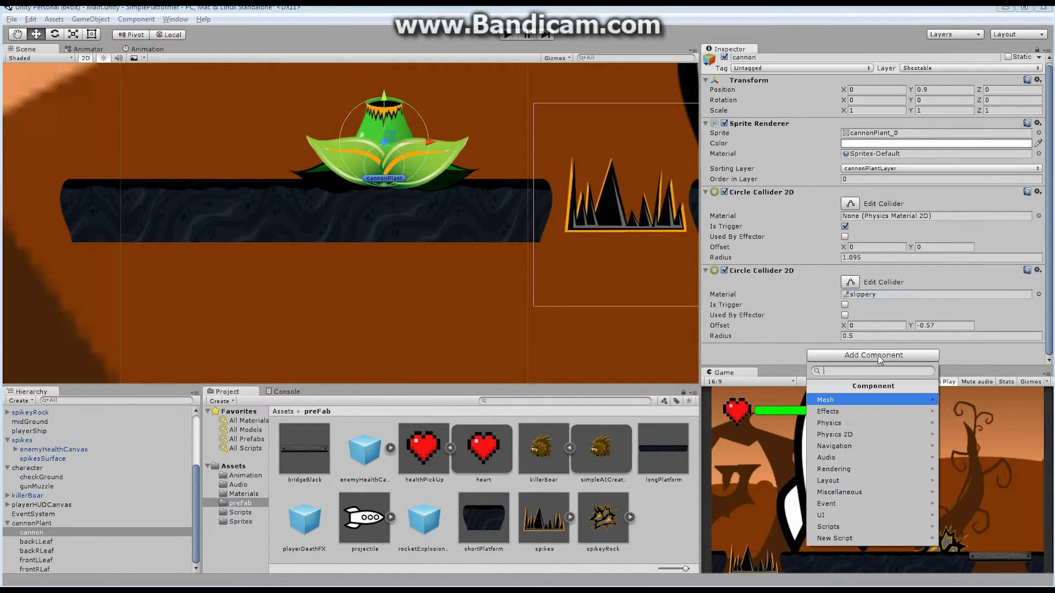
{"action": "left_click", "coordinate": [903, 525]}
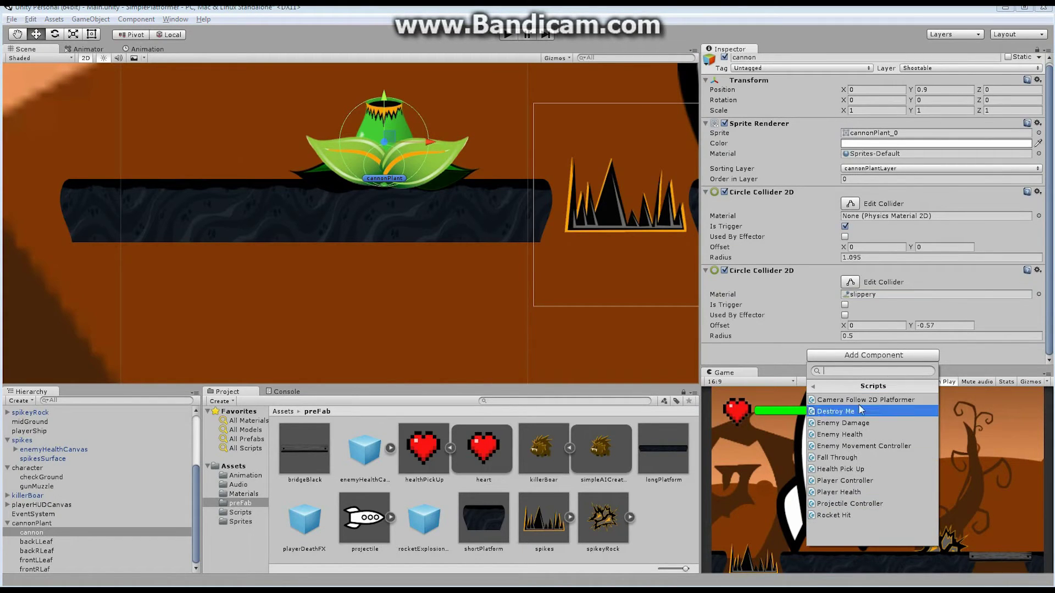
{"action": "left_click", "coordinate": [858, 423]}
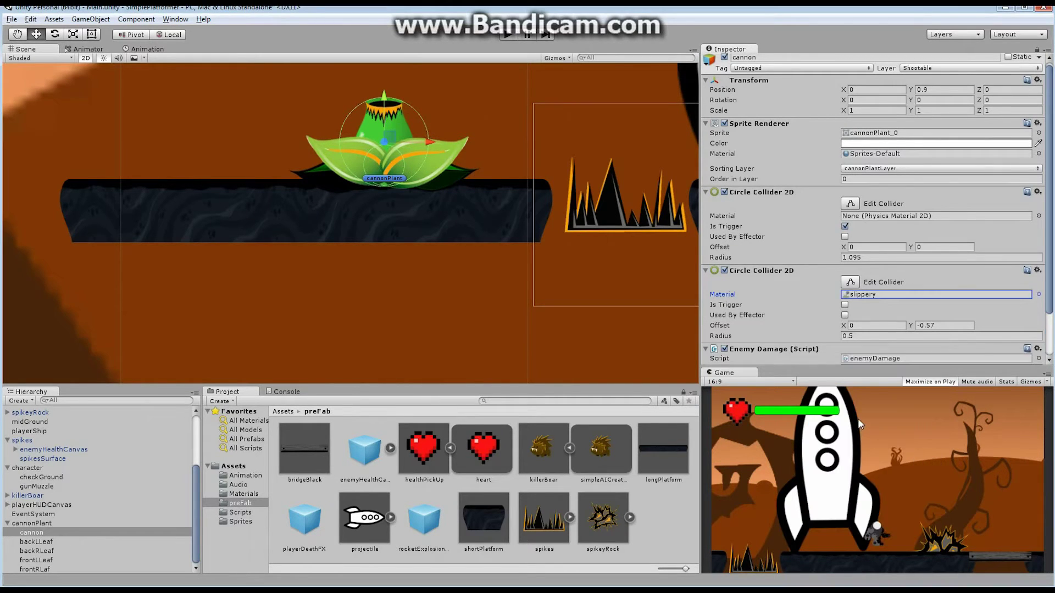
Set the Enemy Damage script's Damage Rate to 0.5 and its Push Back Force to 15.
{"action": "left_click_drag", "start_coordinate": [1050, 143], "coordinate": [1042, 241]}
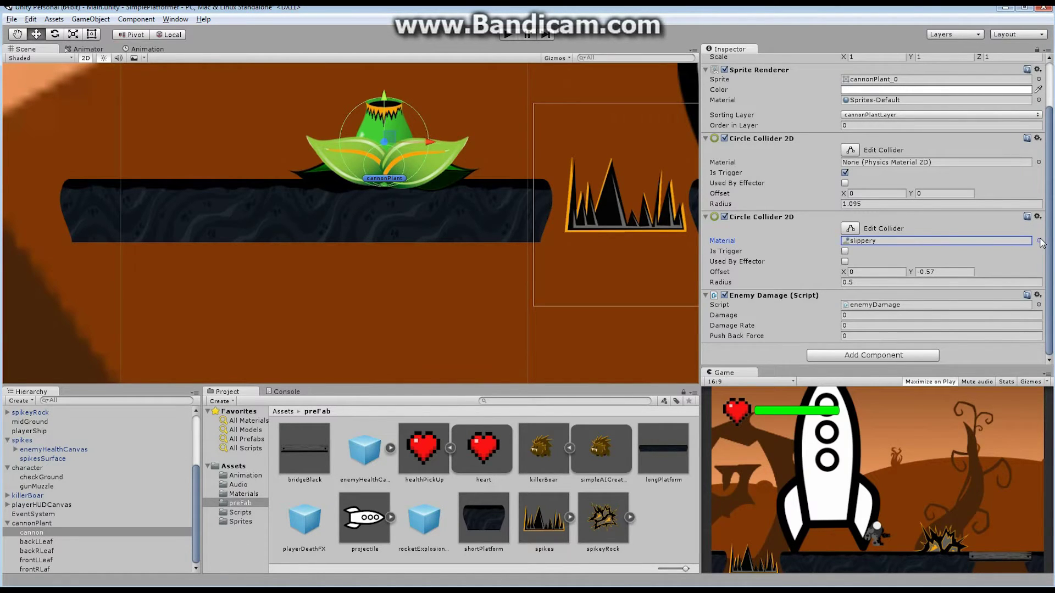
{"action": "left_click", "coordinate": [858, 326]}
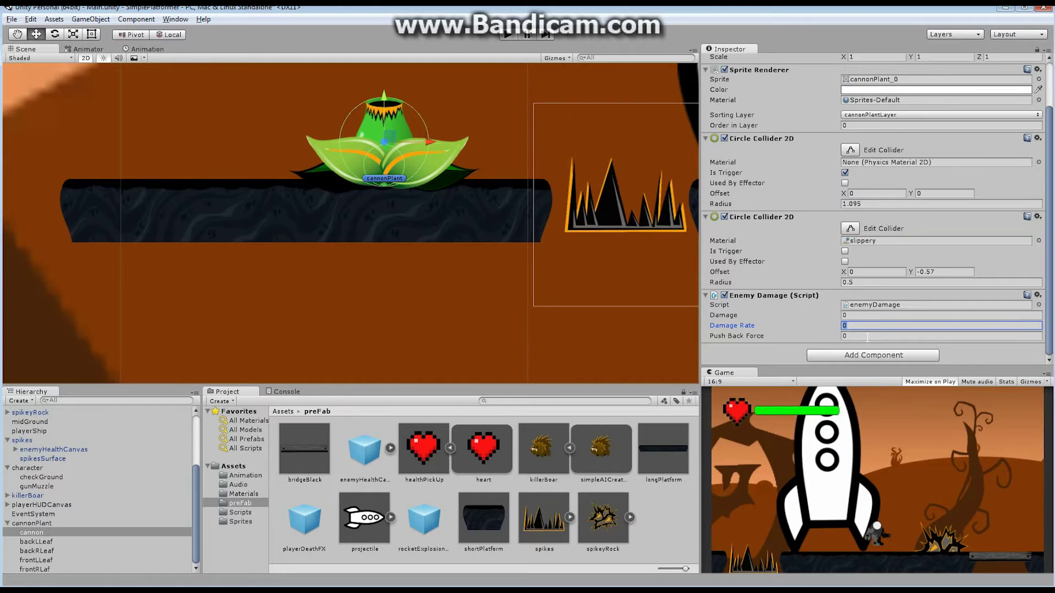
{"action": "type", "text": "0.5"}
{"action": "left_click", "coordinate": [884, 337]}
{"action": "type", "text": "1"}
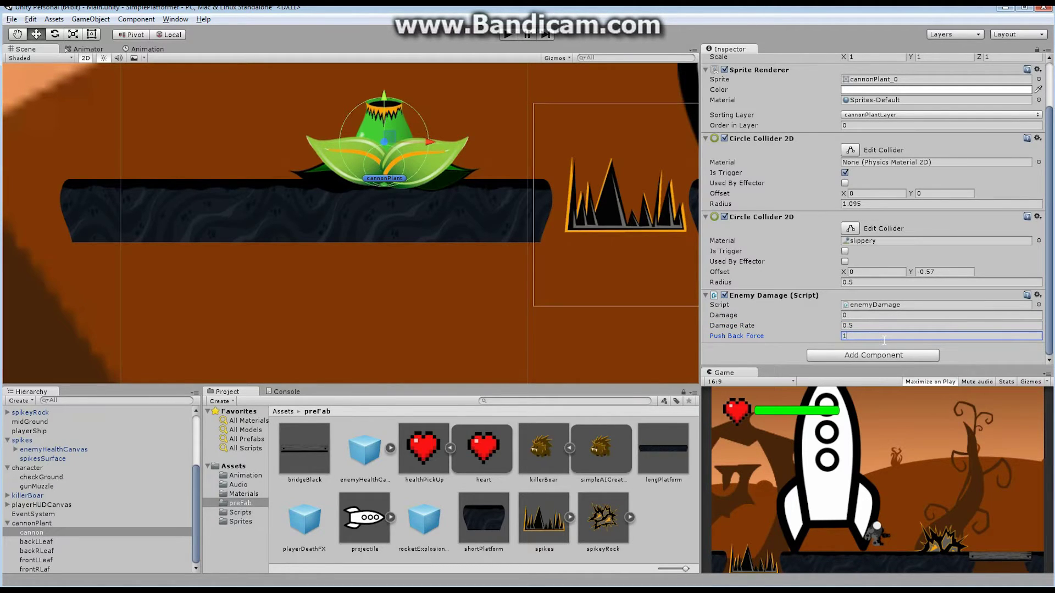
{"action": "type", "text": "5"}
Add the Enemy Health script to the cannon object.
{"action": "left_click", "coordinate": [875, 355]}
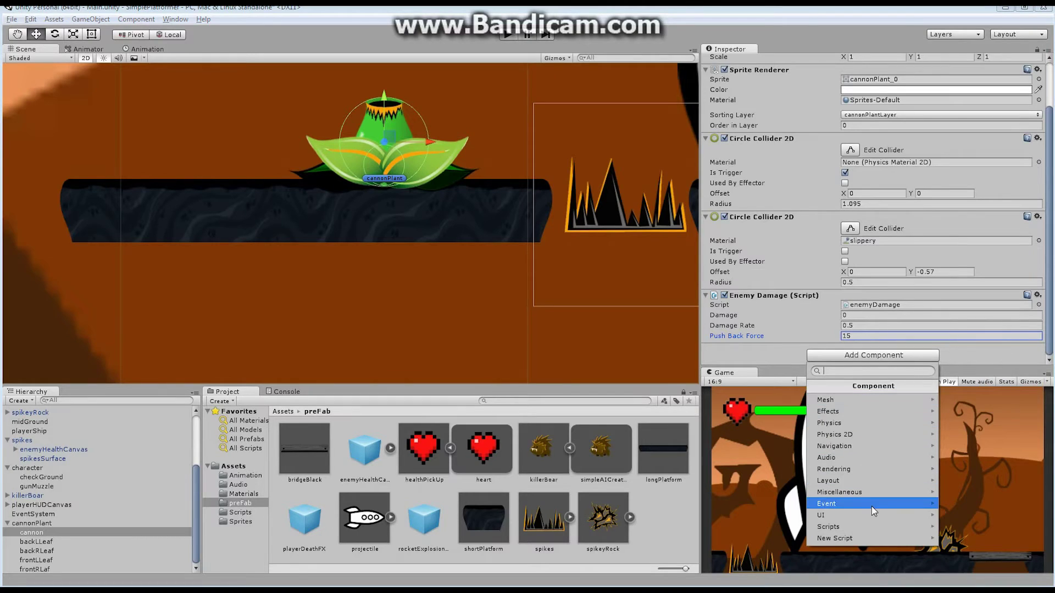
{"action": "left_click", "coordinate": [861, 526]}
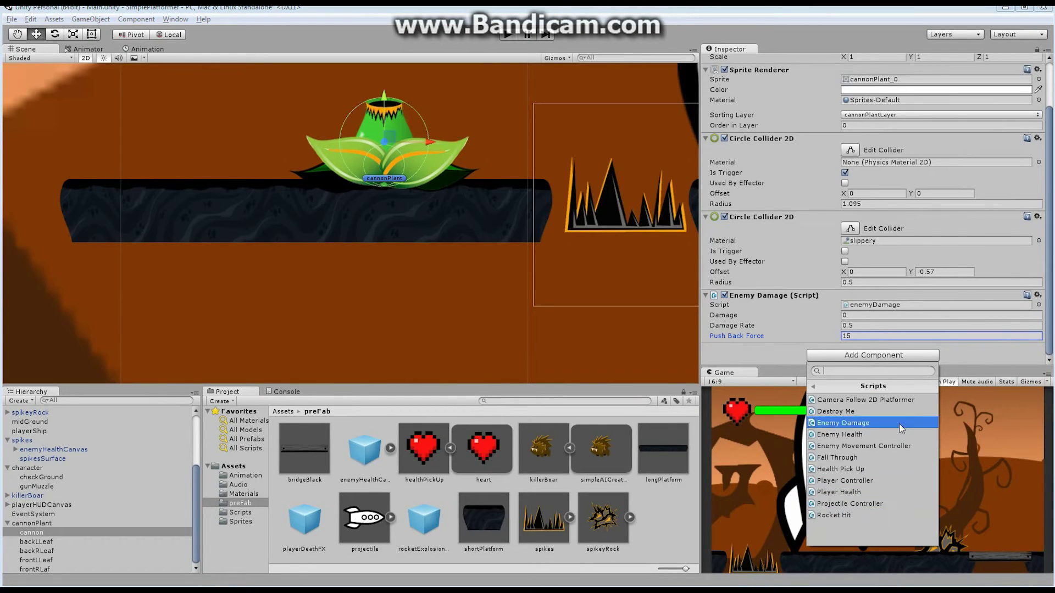
{"action": "left_click", "coordinate": [861, 434]}
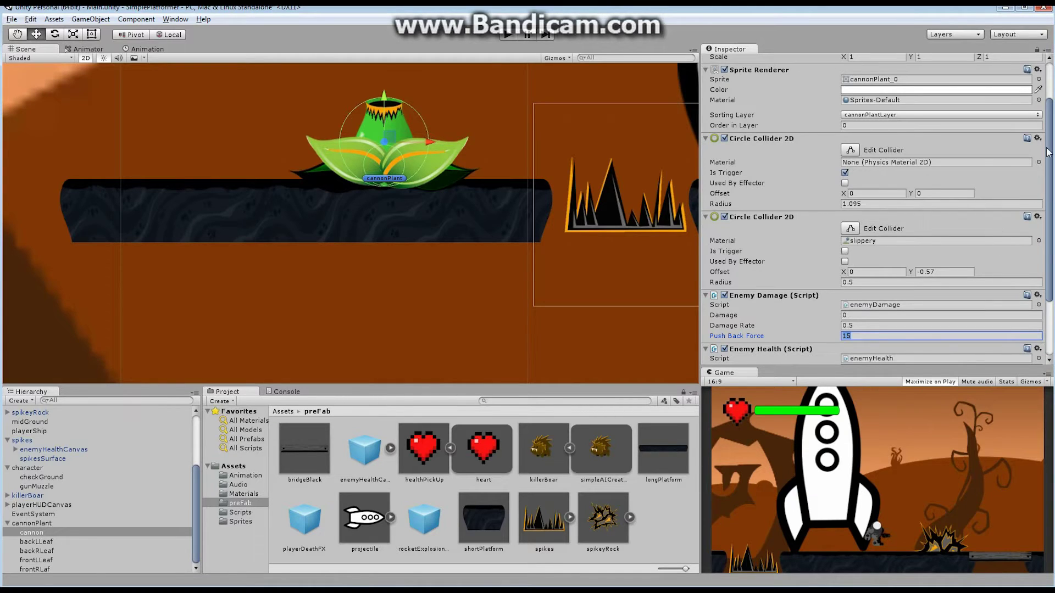
{"action": "scroll", "coordinate": [1049, 153], "scroll_direction": "down", "scroll_amount": 5}
Set the cannon object's tag to Enemy.
{"action": "scroll", "coordinate": [1040, 221], "scroll_direction": "up", "scroll_amount": 5}
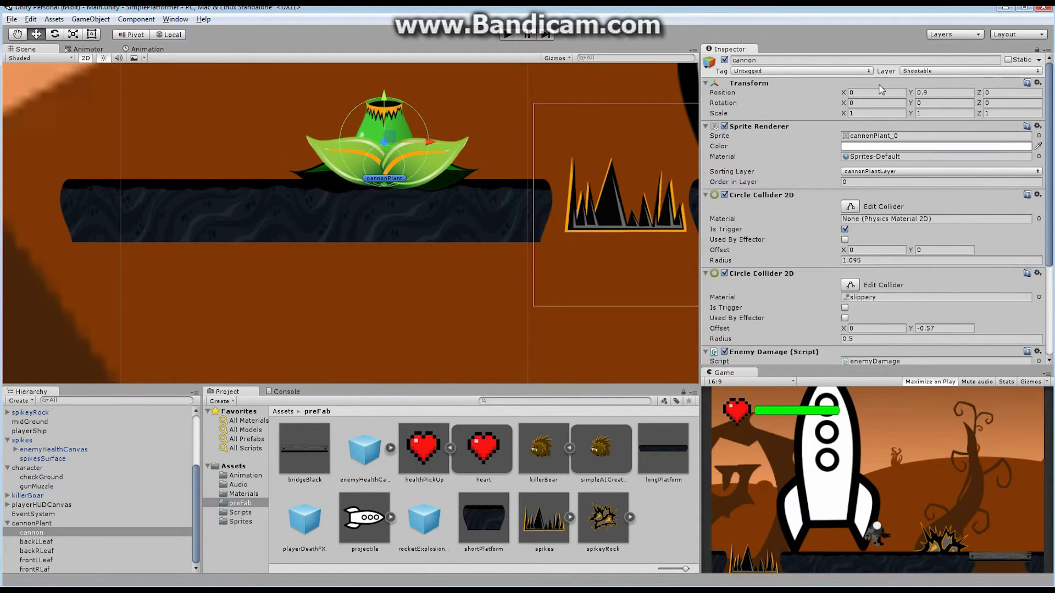
{"action": "left_click", "coordinate": [787, 71]}
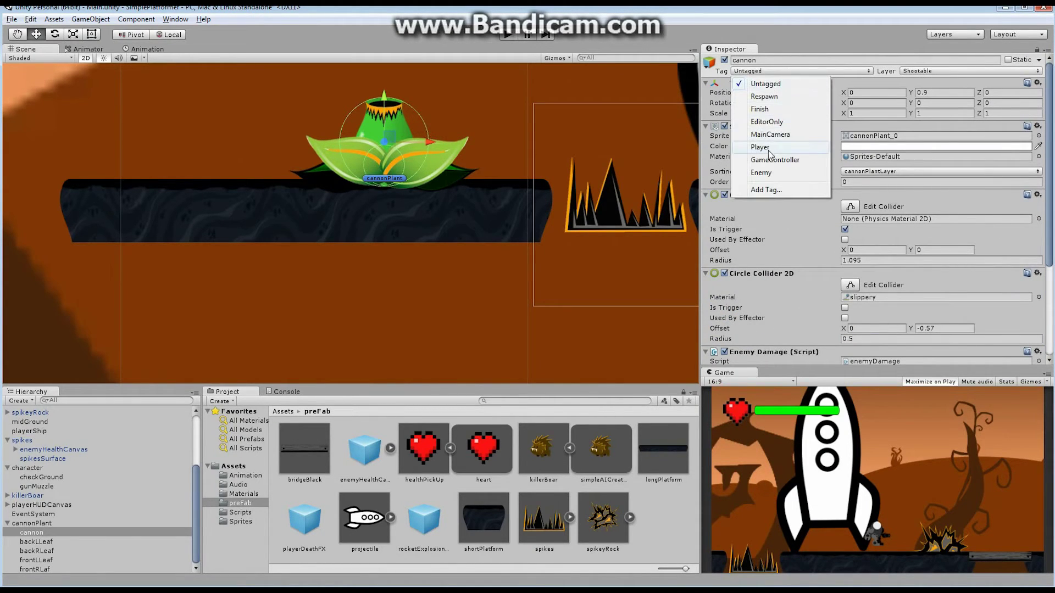
{"action": "left_click", "coordinate": [771, 174]}
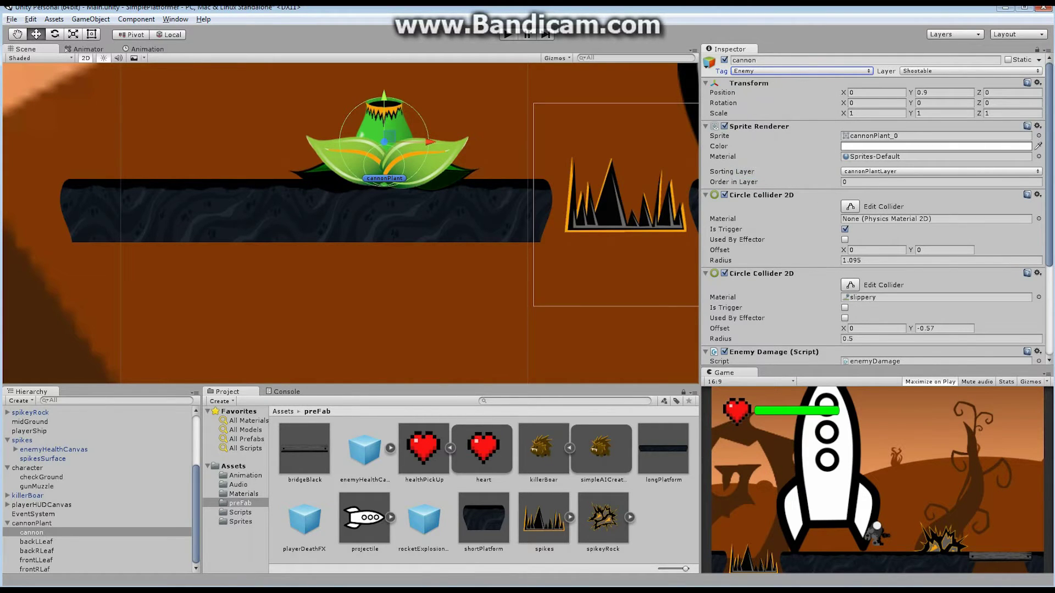
Set the cannon's Enemy Max Health to 30 and assign the playerDeathFX prefab as its Enemy Death FX.
{"action": "left_click_drag", "start_coordinate": [1051, 80], "coordinate": [1039, 211]}
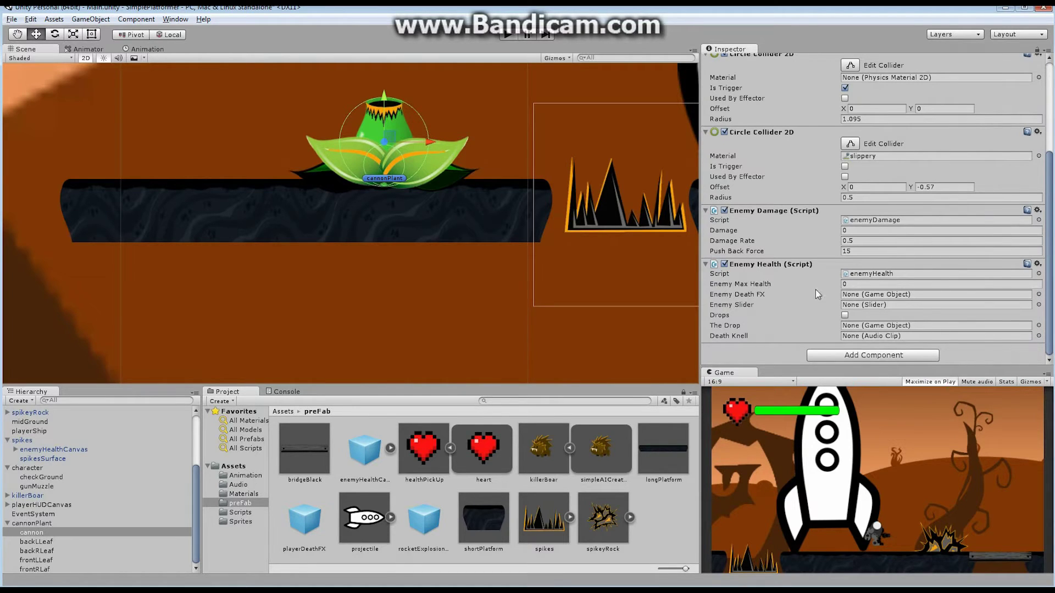
{"action": "left_click", "coordinate": [854, 284]}
{"action": "type", "text": "30"}
{"action": "left_click_drag", "start_coordinate": [308, 525], "coordinate": [872, 297]}
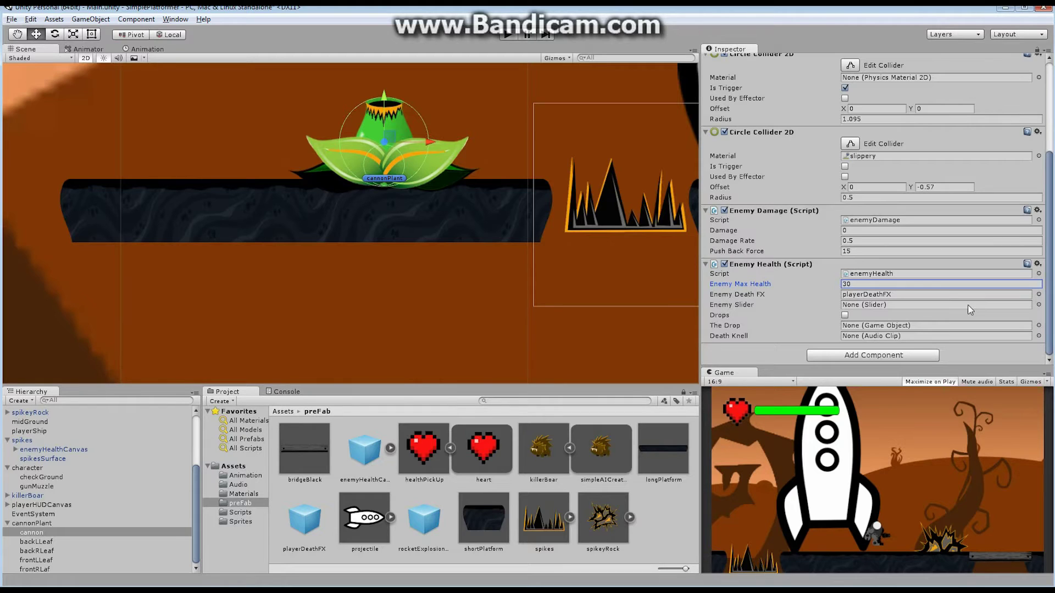
Assign the meleeHit audio clip as the cannon's Death Knell, and enable Drops with the healthPickUp prefab as The Drop.
{"action": "left_click", "coordinate": [237, 485]}
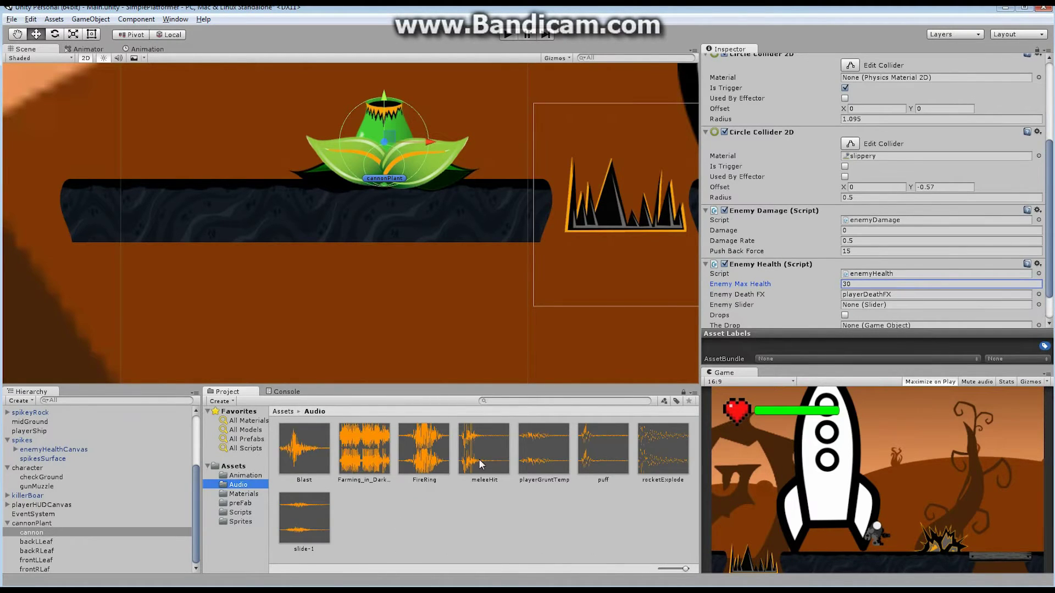
{"action": "left_click_drag", "start_coordinate": [474, 449], "coordinate": [888, 339]}
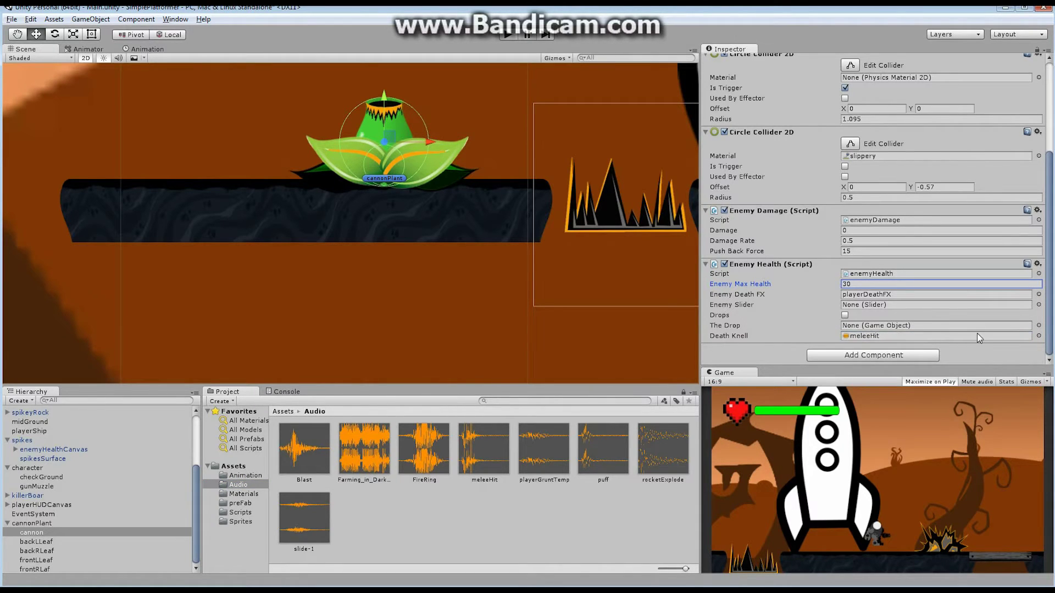
{"action": "left_click", "coordinate": [845, 315]}
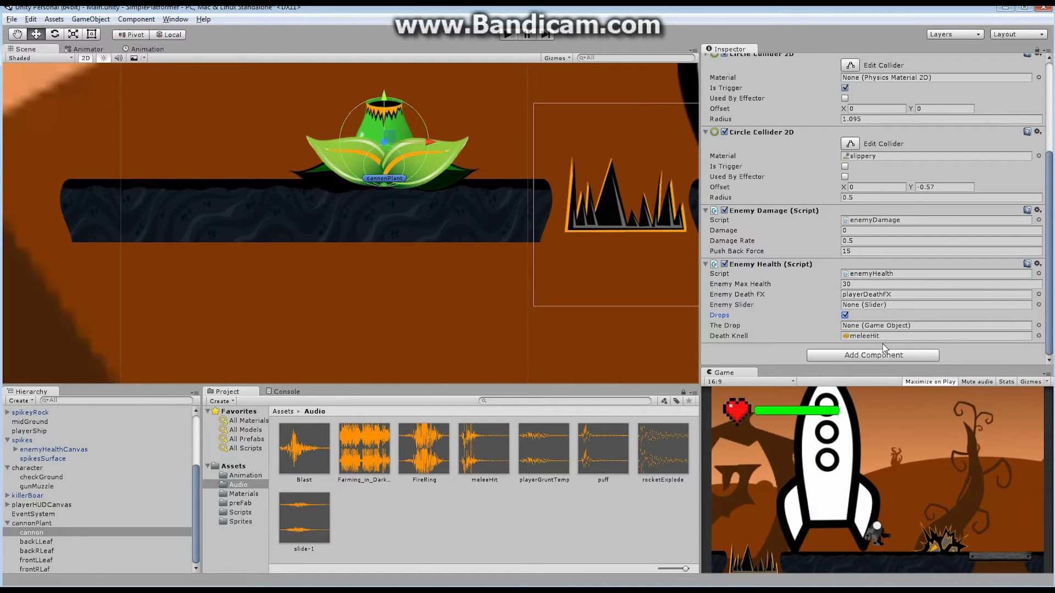
{"action": "left_click", "coordinate": [845, 316]}
{"action": "left_click", "coordinate": [845, 315]}
{"action": "left_click", "coordinate": [246, 503]}
{"action": "mouse_move", "coordinate": [436, 452]}
{"action": "left_mouse_down"}
{"action": "mouse_move", "coordinate": [642, 322]}
{"action": "mouse_move", "coordinate": [873, 289]}
{"action": "mouse_move", "coordinate": [888, 330]}
{"action": "mouse_move", "coordinate": [923, 328]}
{"action": "left_mouse_up"}
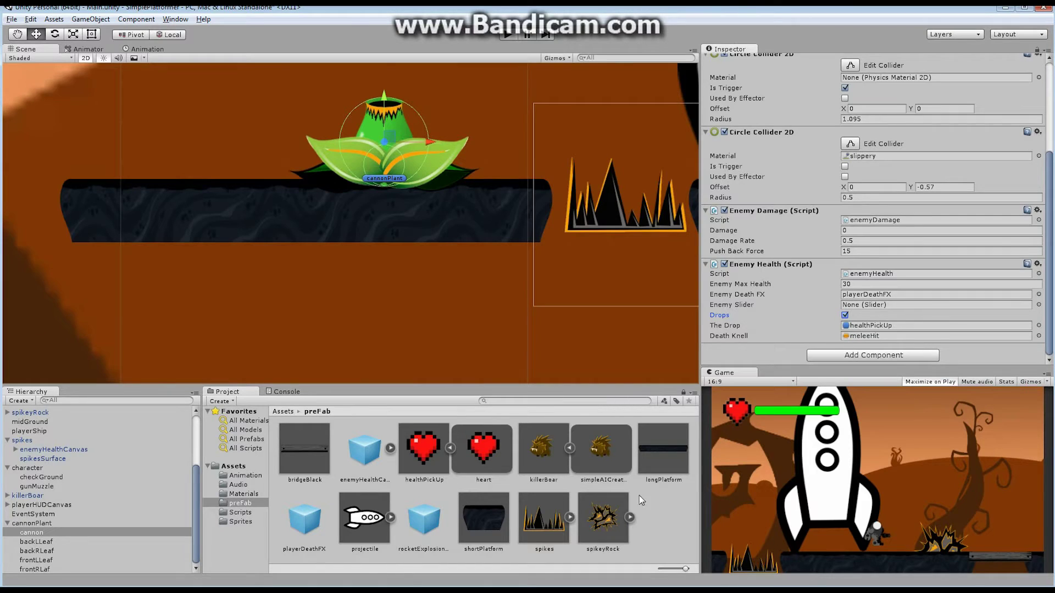
Add the enemyHealthCanvas prefab as a child of cannonPlant and expand it in the hierarchy.
{"action": "mouse_move", "coordinate": [364, 451]}
{"action": "left_mouse_down"}
{"action": "mouse_move", "coordinate": [79, 497]}
{"action": "mouse_move", "coordinate": [45, 523]}
{"action": "left_mouse_up"}
{"action": "left_click_drag", "start_coordinate": [196, 471], "coordinate": [190, 516]}
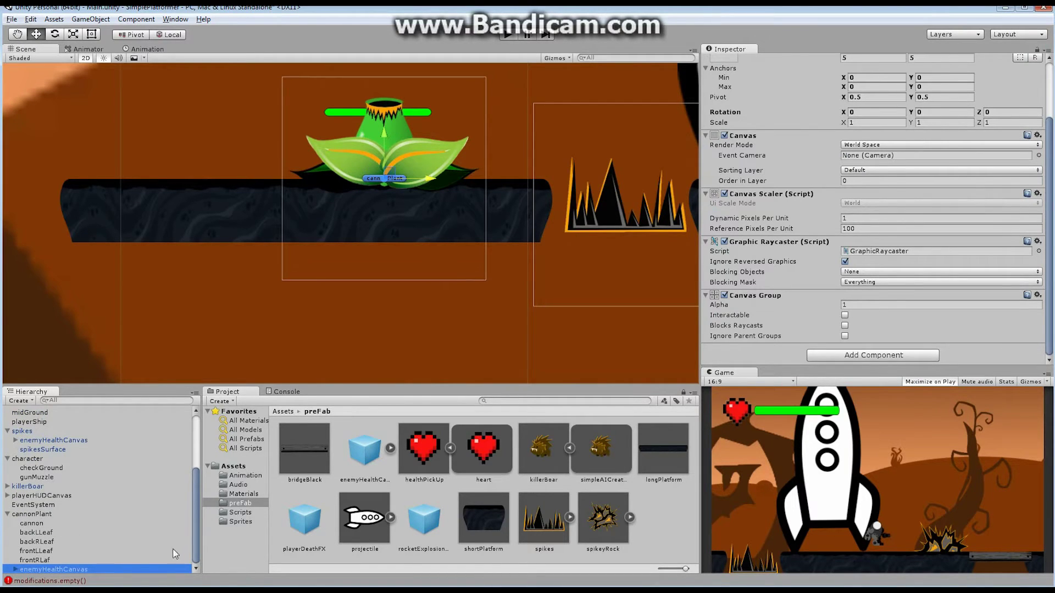
{"action": "left_click", "coordinate": [15, 569]}
{"action": "scroll", "coordinate": [197, 492], "scroll_direction": "down", "scroll_amount": 1}
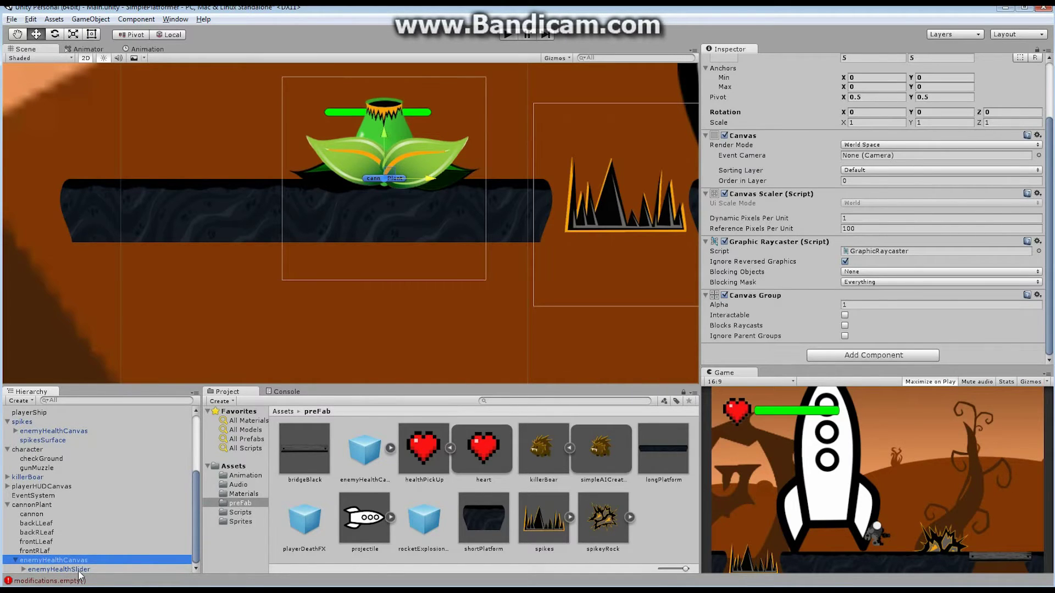
Assign enemyHealthSlider from cannonPlant's health canvas as the Enemy Slider in the cannon's Enemy Health script.
{"action": "left_click_drag", "start_coordinate": [81, 570], "coordinate": [121, 560]}
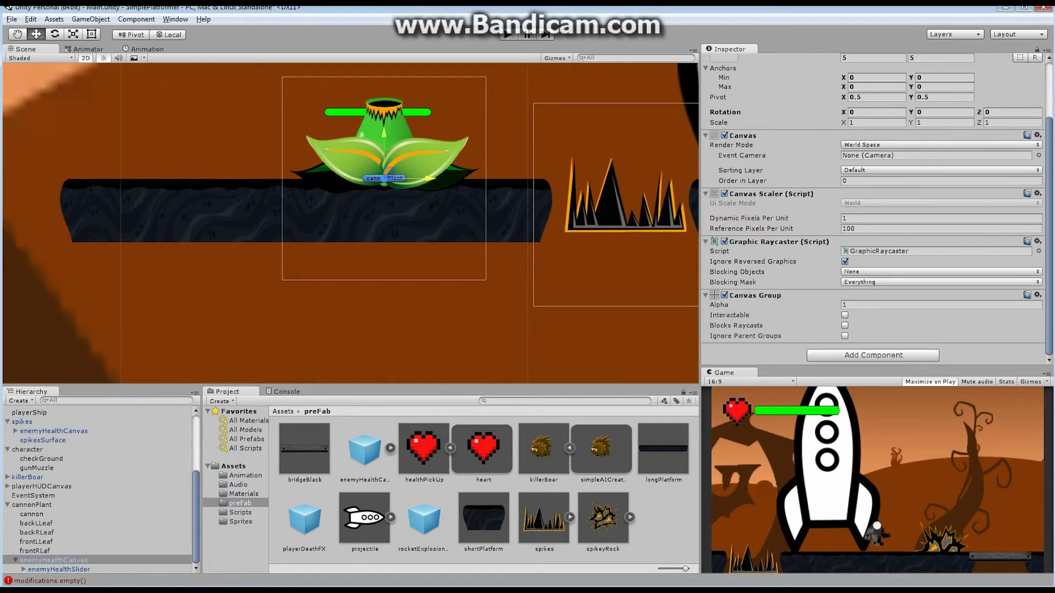
{"action": "left_click", "coordinate": [38, 515]}
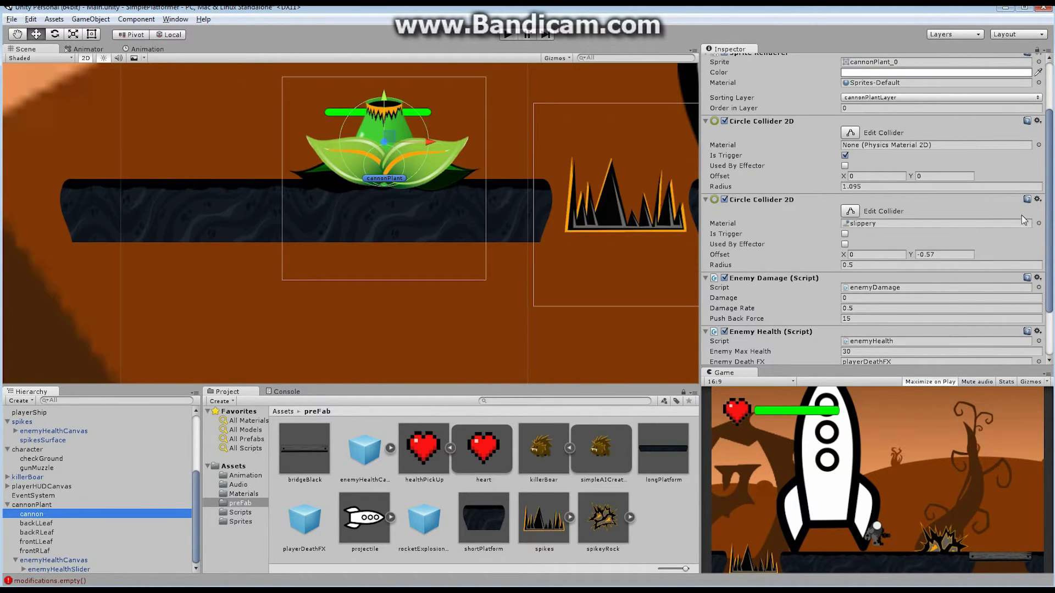
{"action": "scroll", "coordinate": [953, 305], "scroll_direction": "down", "scroll_amount": 3}
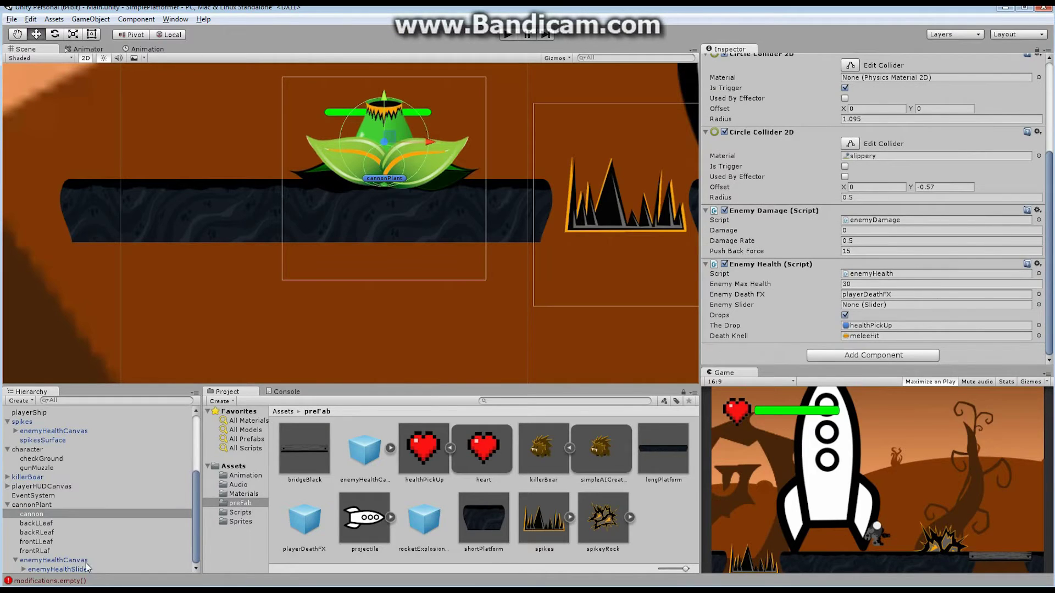
{"action": "left_click_drag", "start_coordinate": [84, 573], "coordinate": [868, 305]}
Move cannonPlant's enemyHealthCanvas up so the green health bar sits just above the cannon's mouth.
{"action": "left_click", "coordinate": [61, 562]}
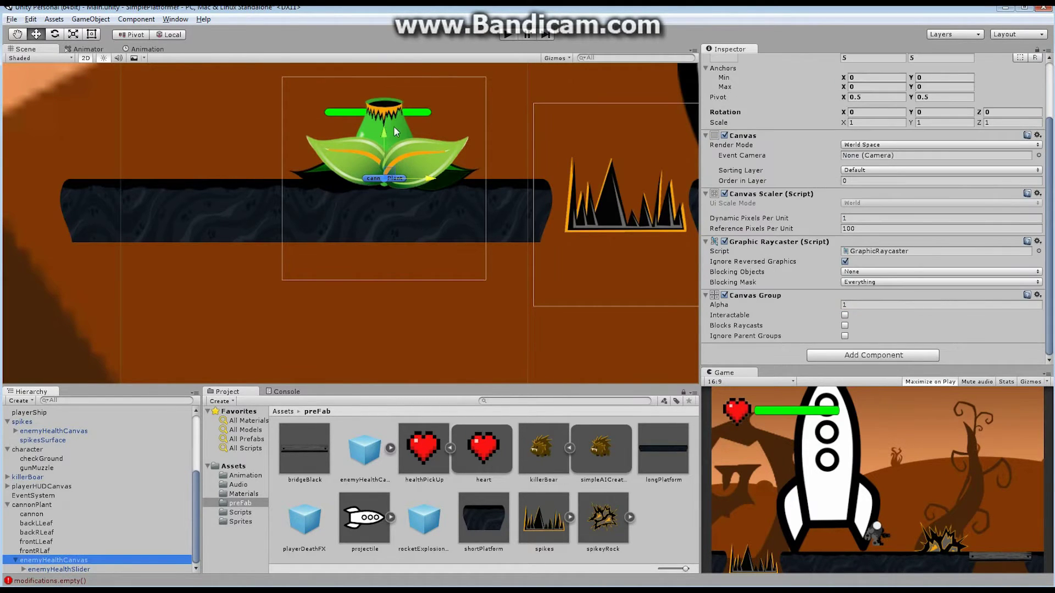
{"action": "left_click_drag", "start_coordinate": [384, 134], "coordinate": [397, 94]}
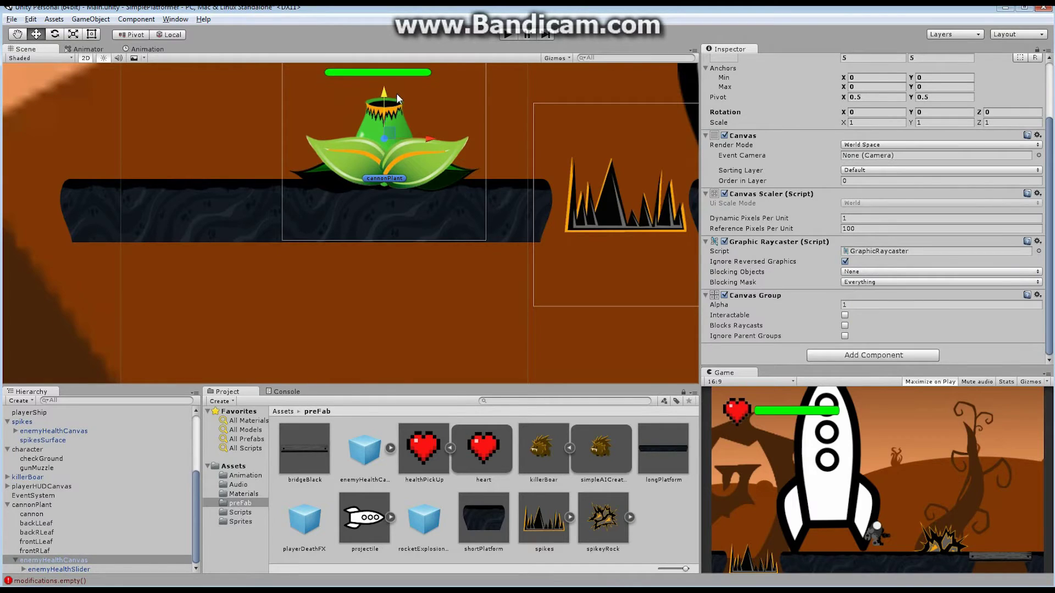
Nudge cannonPlant's enemyHealthCanvas slightly right and up above the cannon's mouth, and save the scene.
{"action": "left_click_drag", "start_coordinate": [432, 140], "coordinate": [440, 140]}
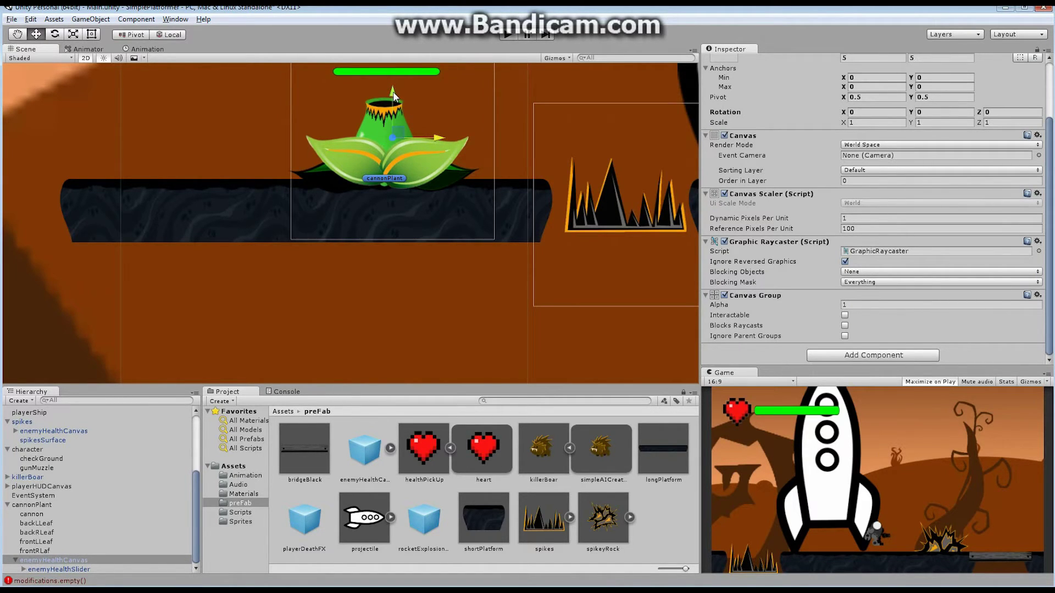
{"action": "left_click_drag", "start_coordinate": [395, 93], "coordinate": [395, 89]}
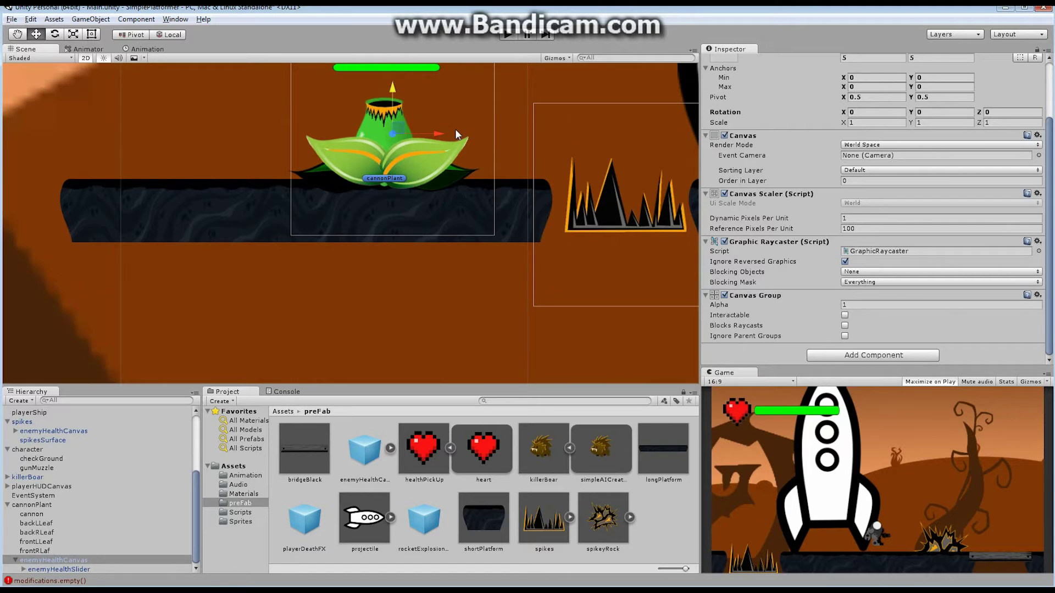
{"action": "mouse_move", "coordinate": [455, 134]}
{"action": "middle_mouse_down"}
{"action": "mouse_move", "coordinate": [422, 168]}
{"action": "mouse_move", "coordinate": [410, 258]}
{"action": "middle_mouse_up"}
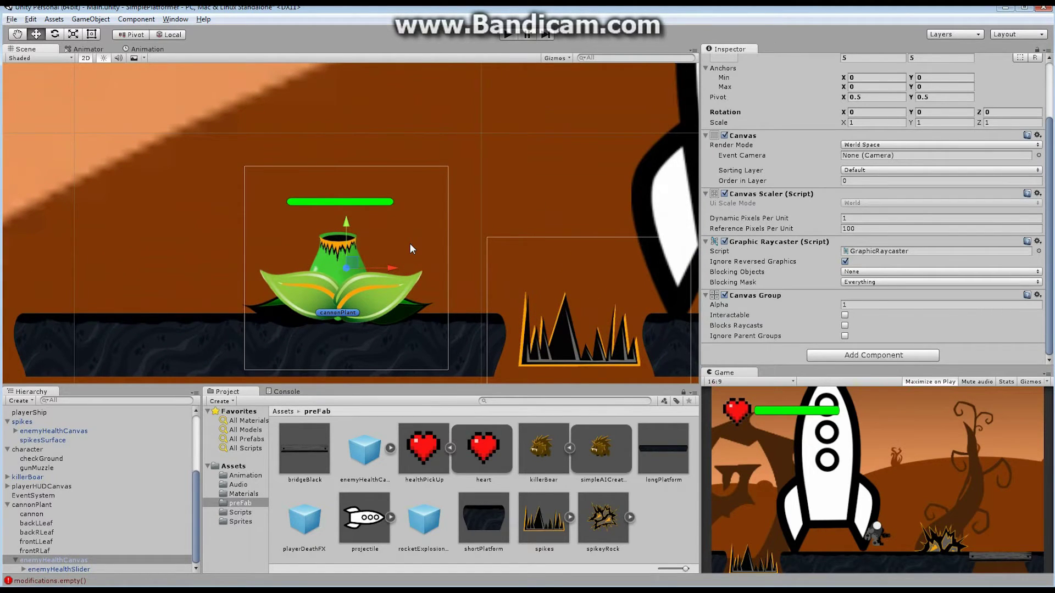
{"action": "left_click", "coordinate": [12, 19]}
{"action": "left_click", "coordinate": [33, 62]}
Play-test the game by moving the character left over the spikes and jumping onto the cannon plant, and stop the game.
{"action": "left_click", "coordinate": [508, 35]}
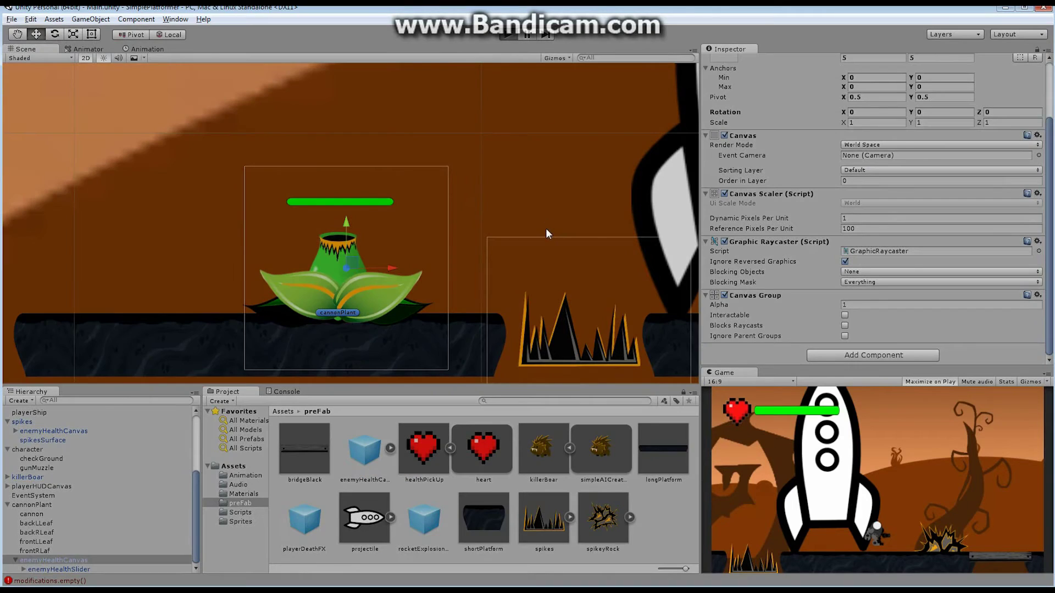
{"action": "key", "text": "Right"}
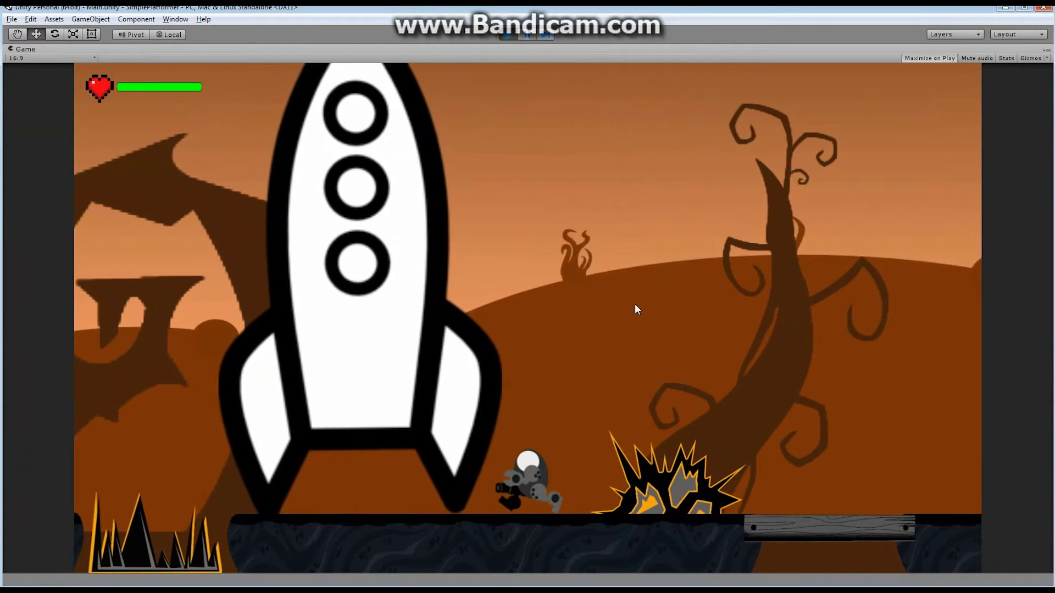
{"action": "key", "text": "Left"}
{"action": "key", "text": "Left"}
{"action": "key", "text": "space"}
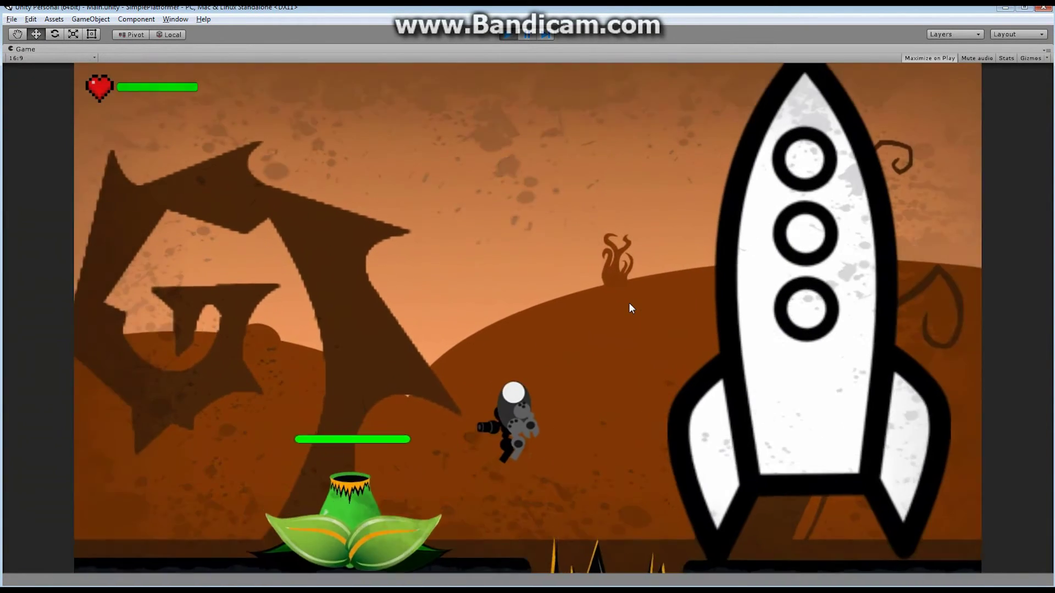
{"action": "key", "text": "Left"}
{"action": "key", "text": "space"}
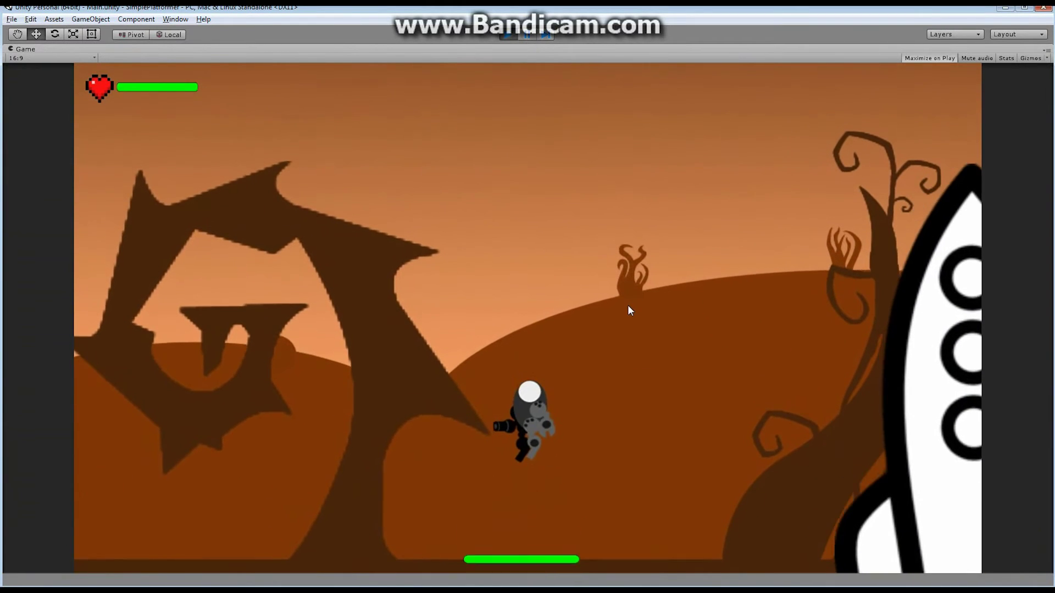
{"action": "key", "text": "space"}
{"action": "key", "text": "space"}
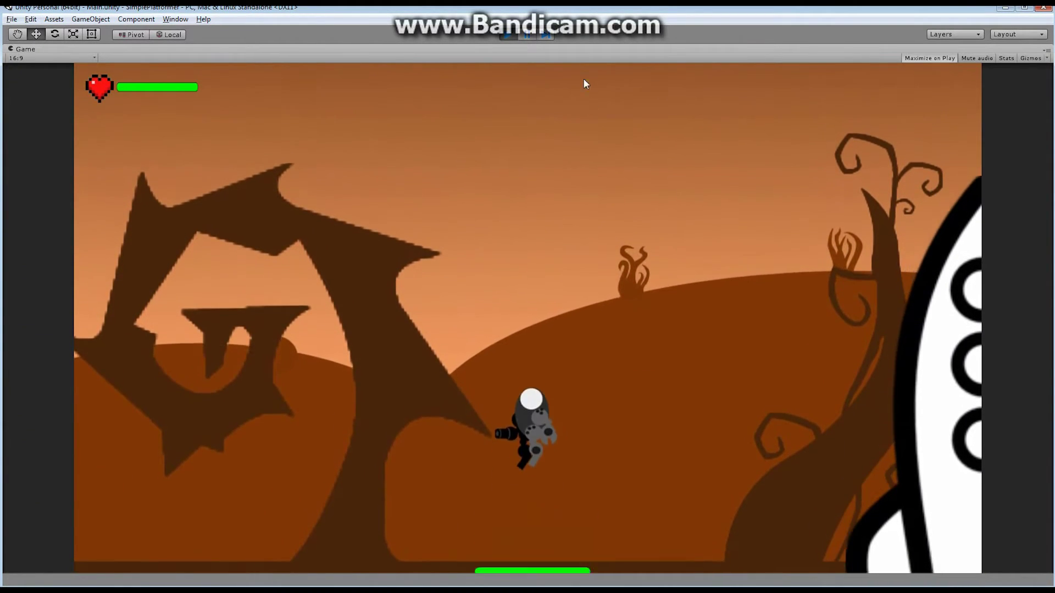
{"action": "left_click", "coordinate": [506, 35]}
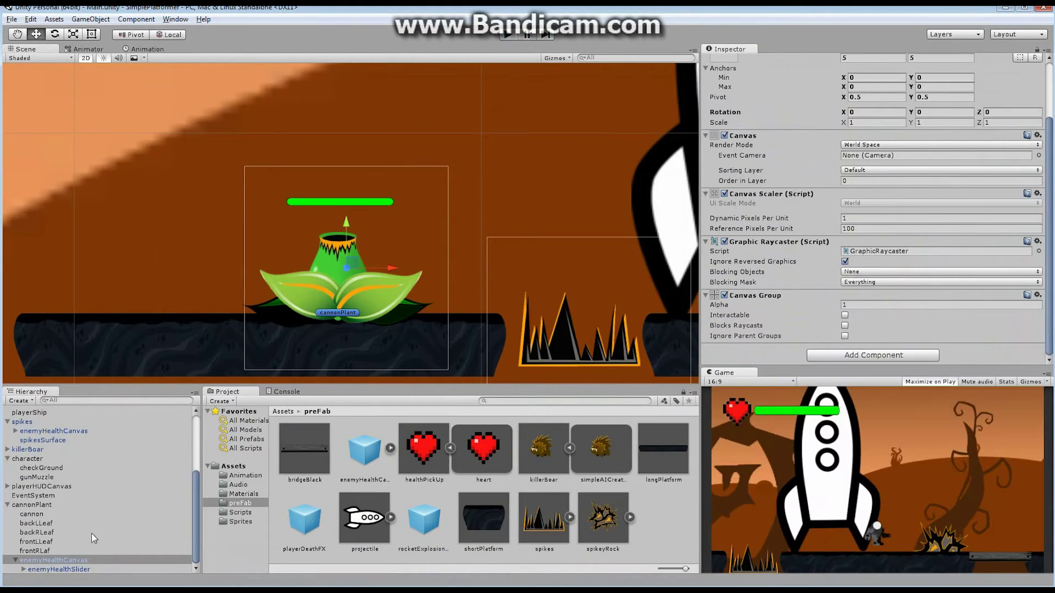
Set the radius of the cannon's trigger Circle Collider 2D to 0.8 and its Y offset to -0.25, and save the scene.
{"action": "left_click", "coordinate": [34, 515]}
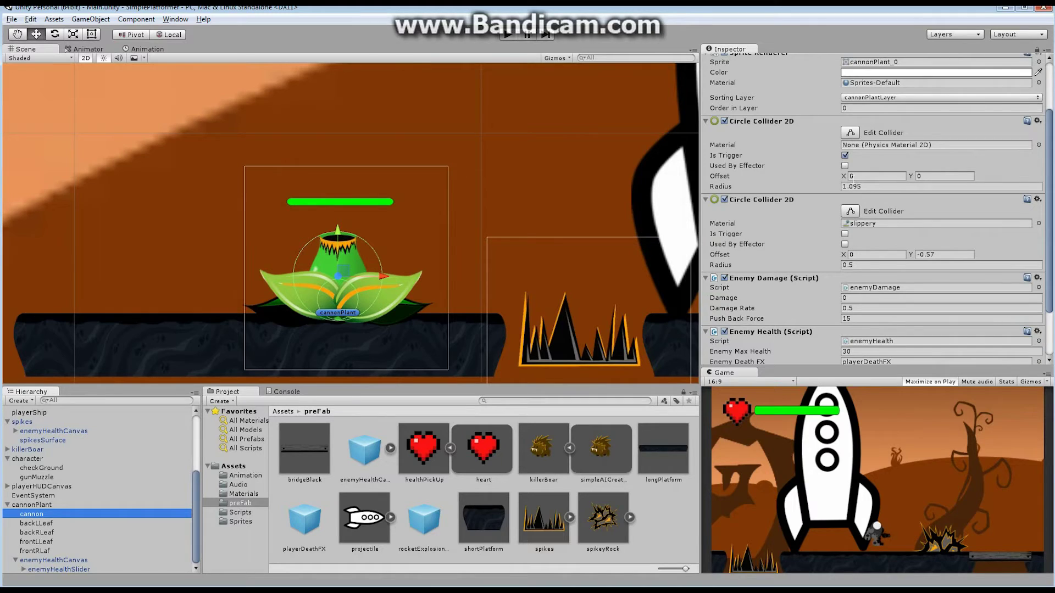
{"action": "left_click", "coordinate": [855, 186]}
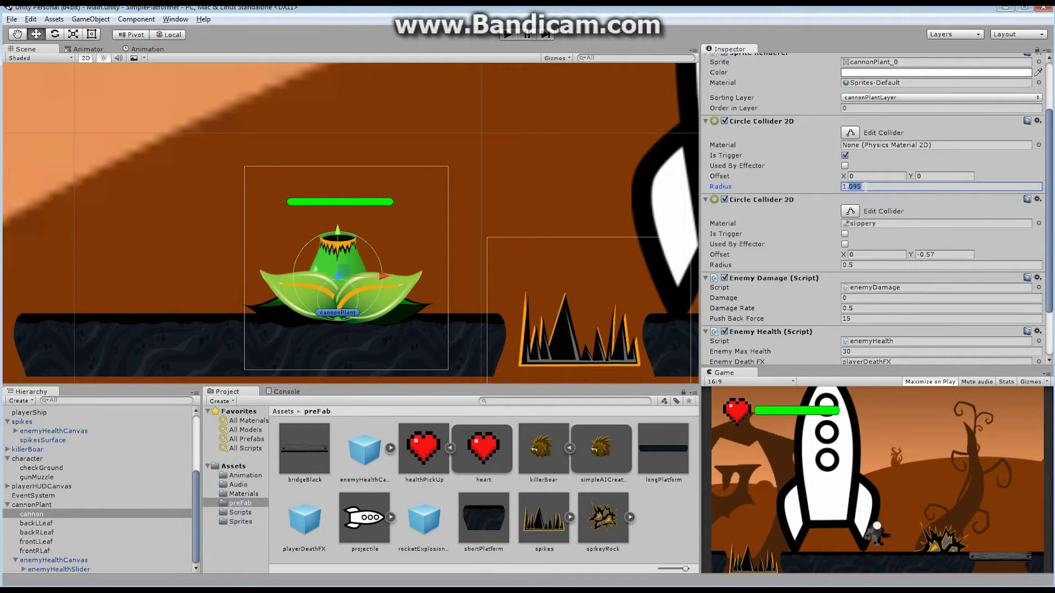
{"action": "type", "text": "1."}
{"action": "key", "text": "BackSpace"}
{"action": "key", "text": "BackSpace"}
{"action": "type", "text": ".8"}
{"action": "left_click_drag", "start_coordinate": [910, 176], "coordinate": [901, 177]}
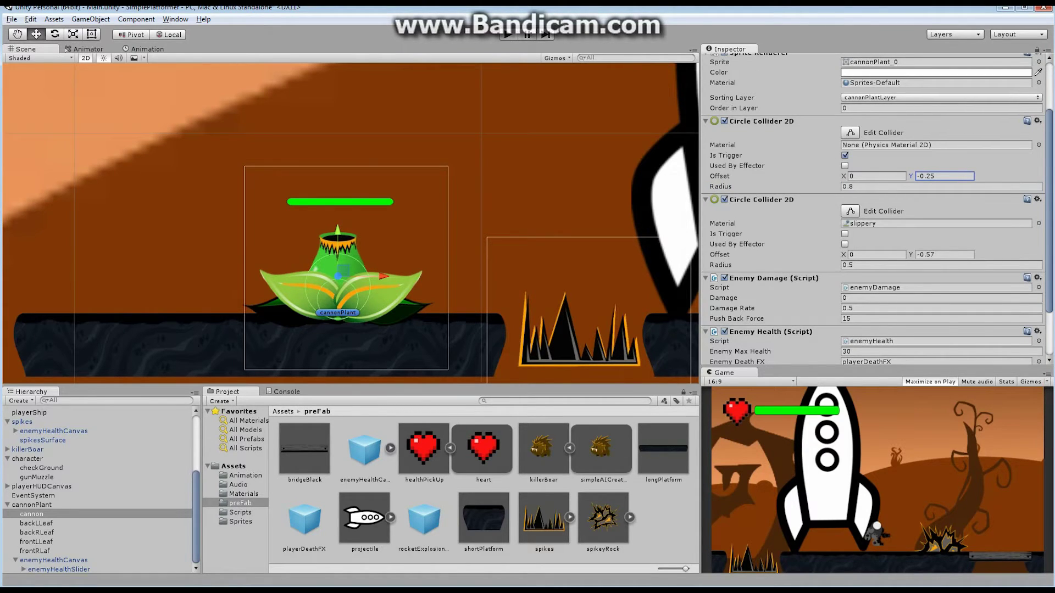
{"action": "left_click", "coordinate": [12, 19]}
{"action": "left_click", "coordinate": [41, 64]}
Run the game again to test the resized trigger by jumping onto the cannon plant from the right, and stop play mode.
{"action": "left_click", "coordinate": [508, 35]}
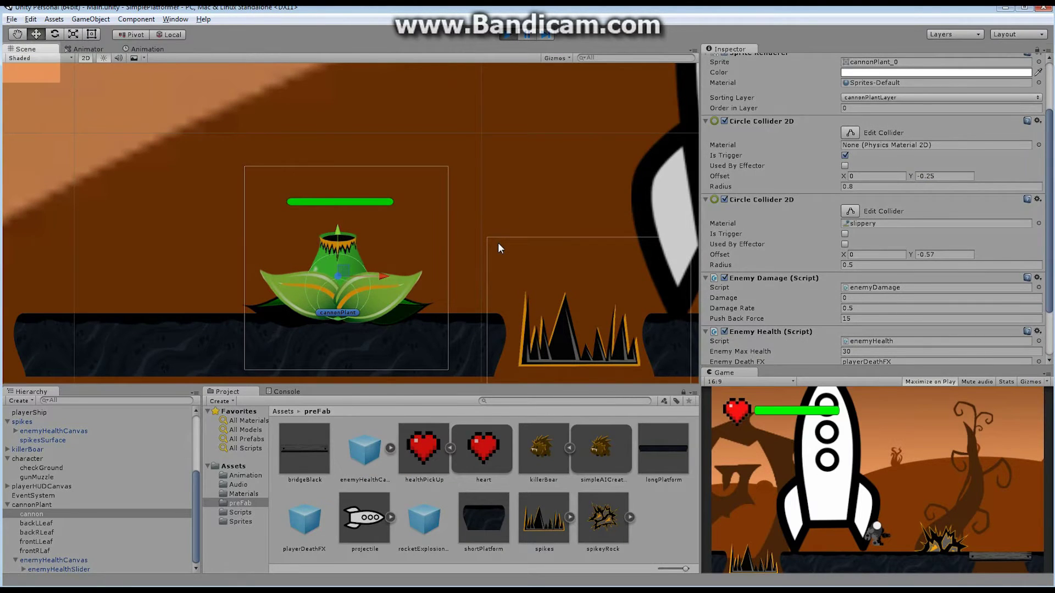
{"action": "key", "text": "Left"}
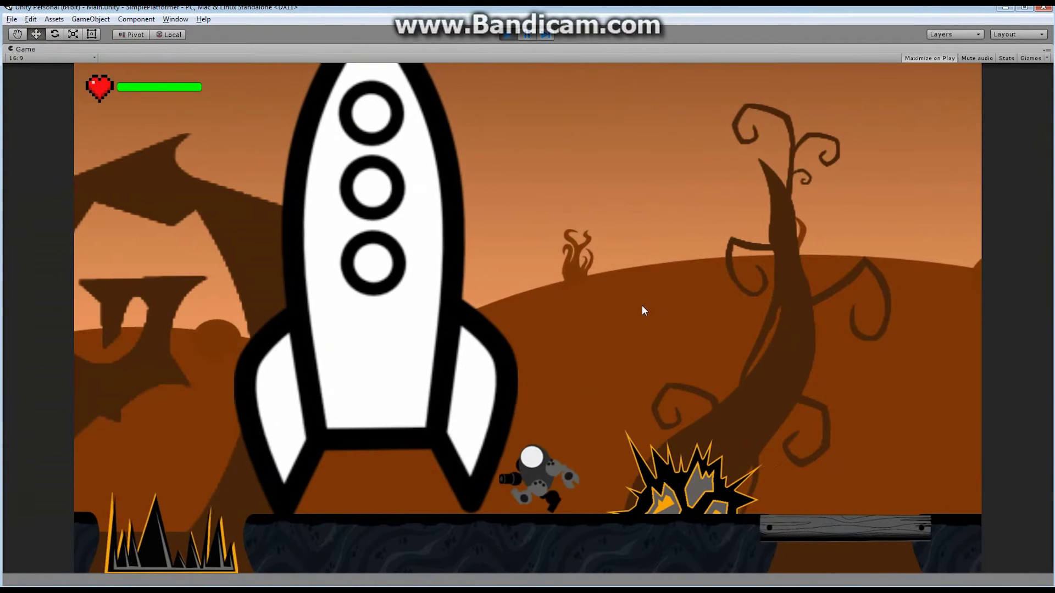
{"action": "key", "text": "space"}
{"action": "key", "text": "a"}
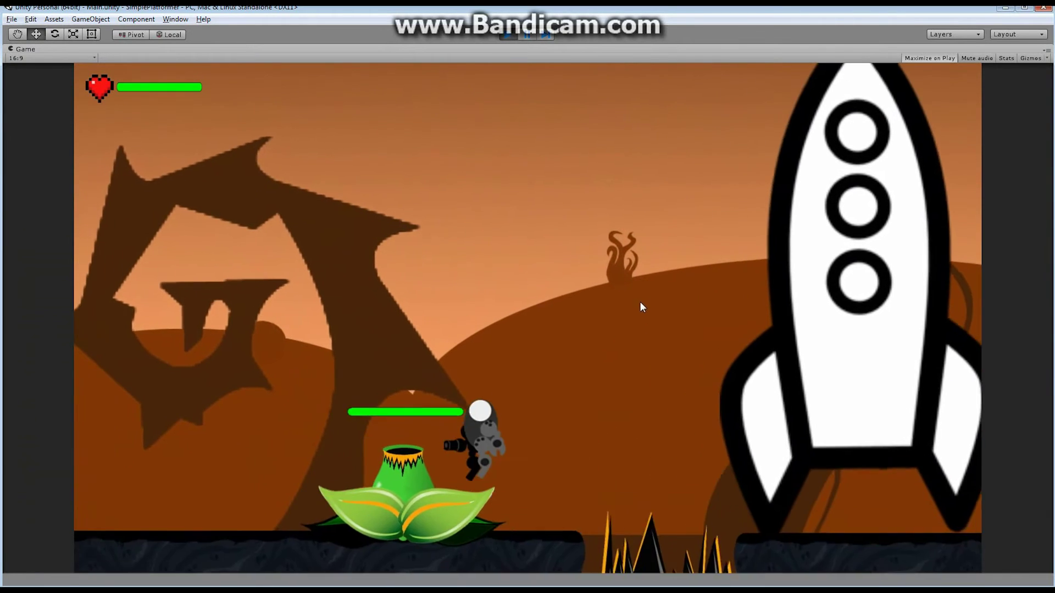
{"action": "key", "text": "space"}
{"action": "key", "text": "d"}
{"action": "key", "text": "space"}
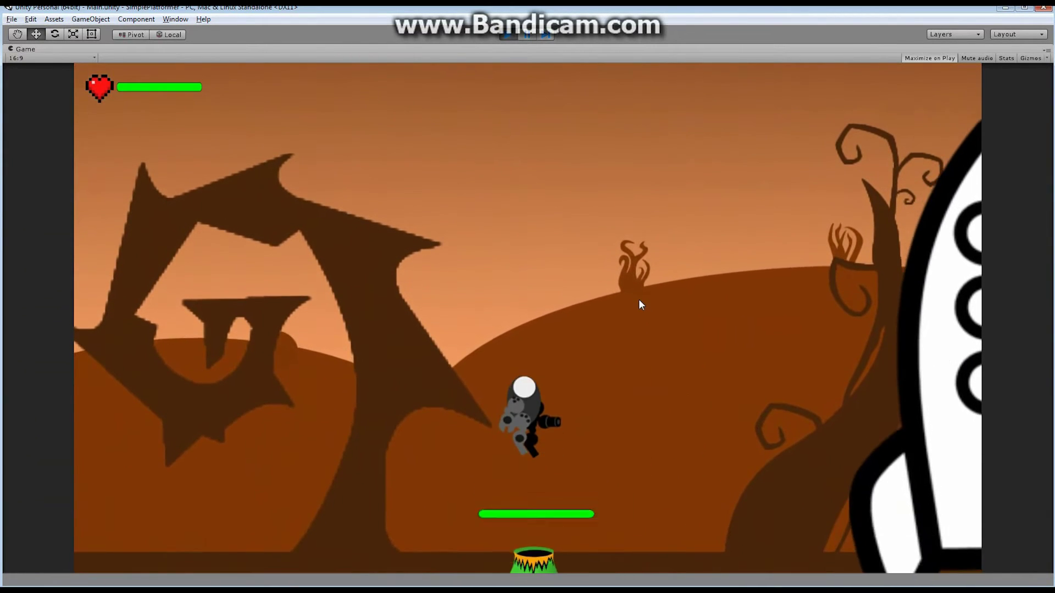
{"action": "key", "text": "space"}
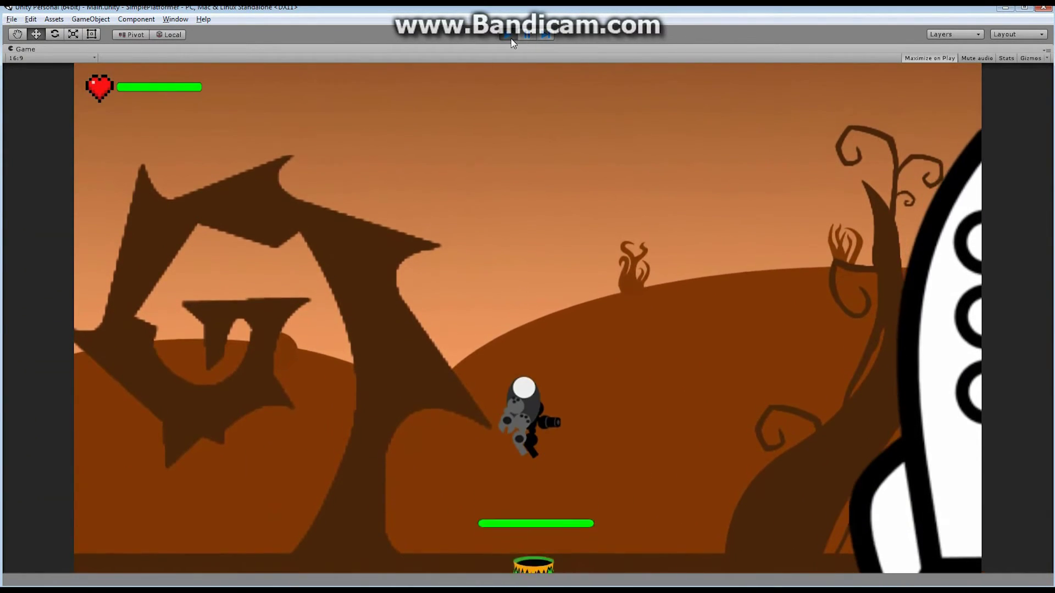
{"action": "left_click", "coordinate": [514, 34]}
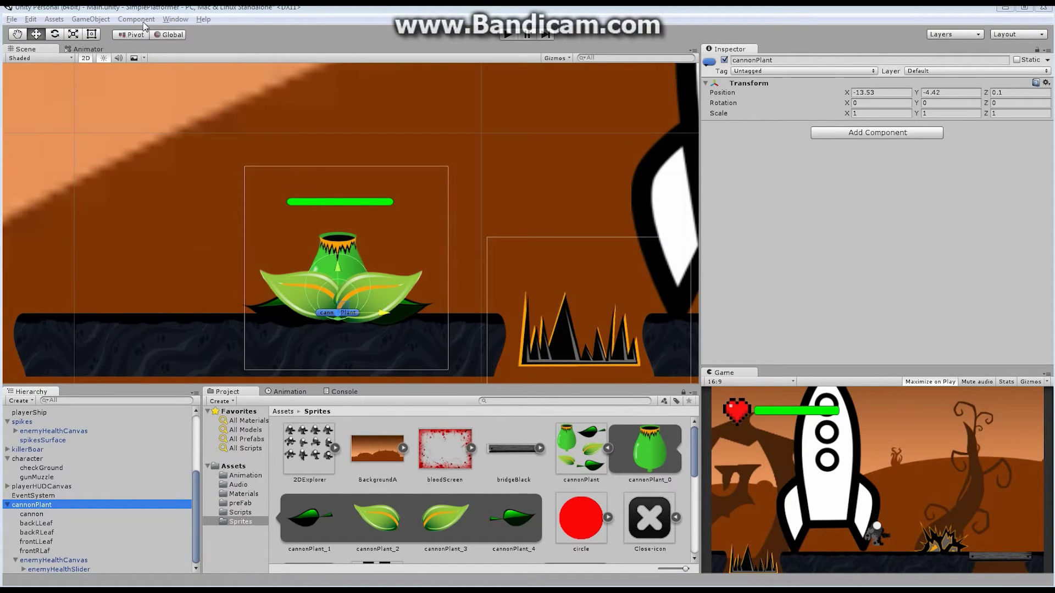
Show the Animation view with cannonPlant selected.
{"action": "left_click", "coordinate": [176, 20]}
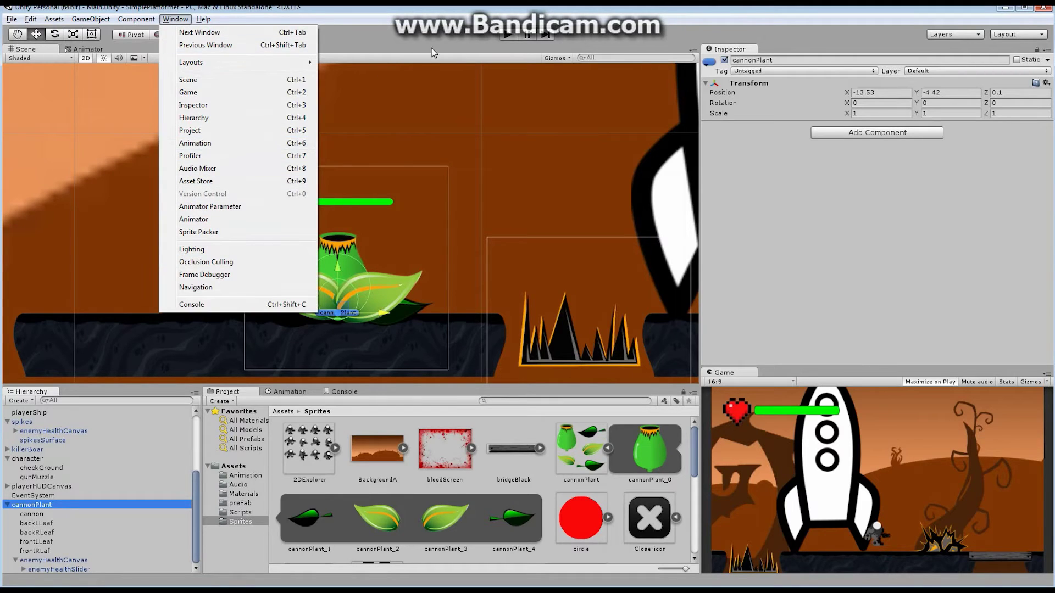
{"action": "left_click", "coordinate": [157, 37]}
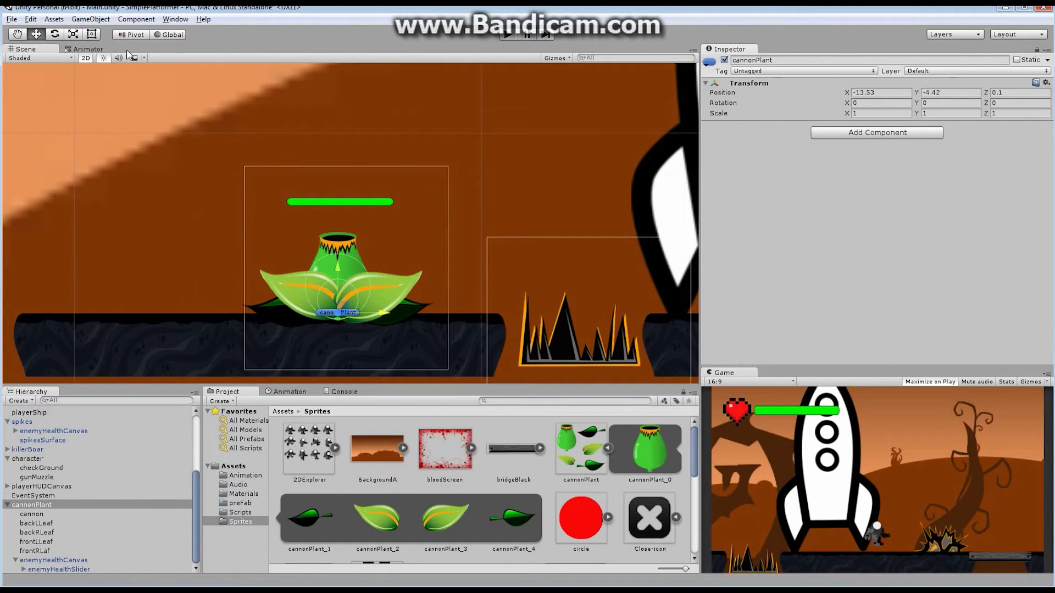
{"action": "left_click", "coordinate": [296, 393]}
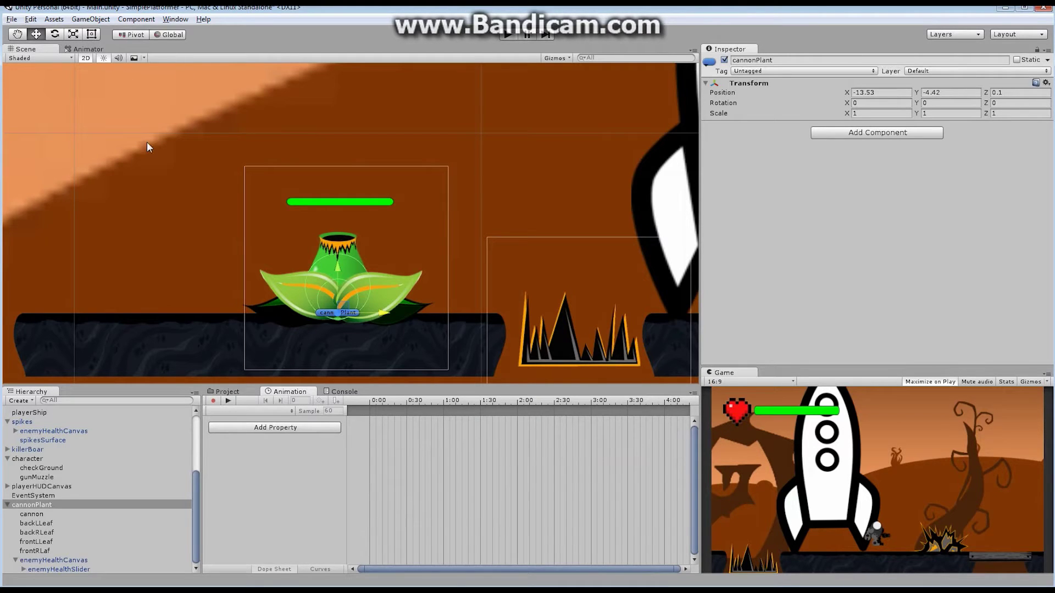
{"action": "left_click", "coordinate": [86, 49]}
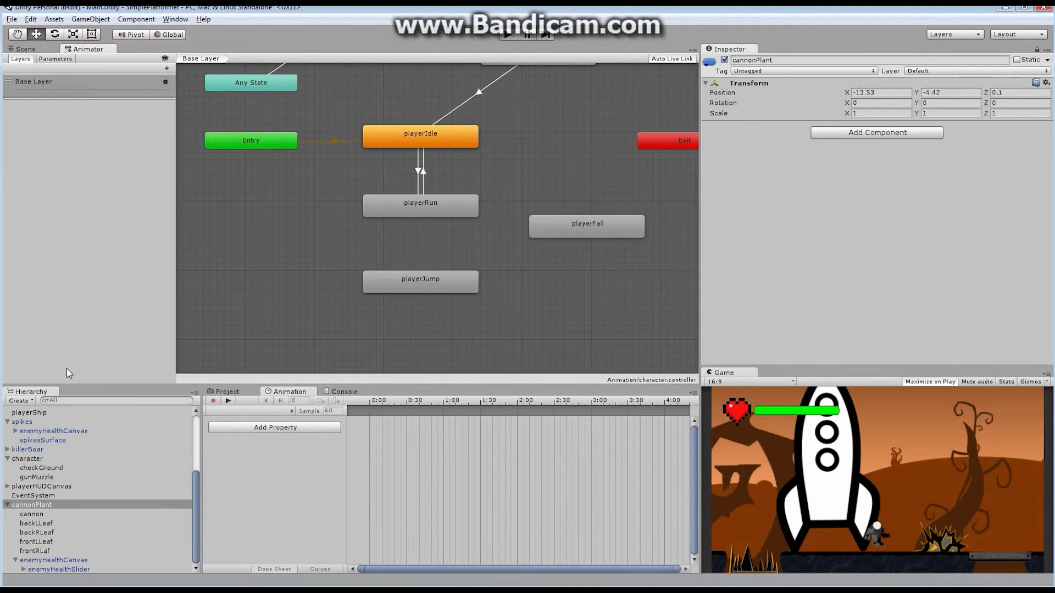
{"action": "left_click", "coordinate": [47, 515]}
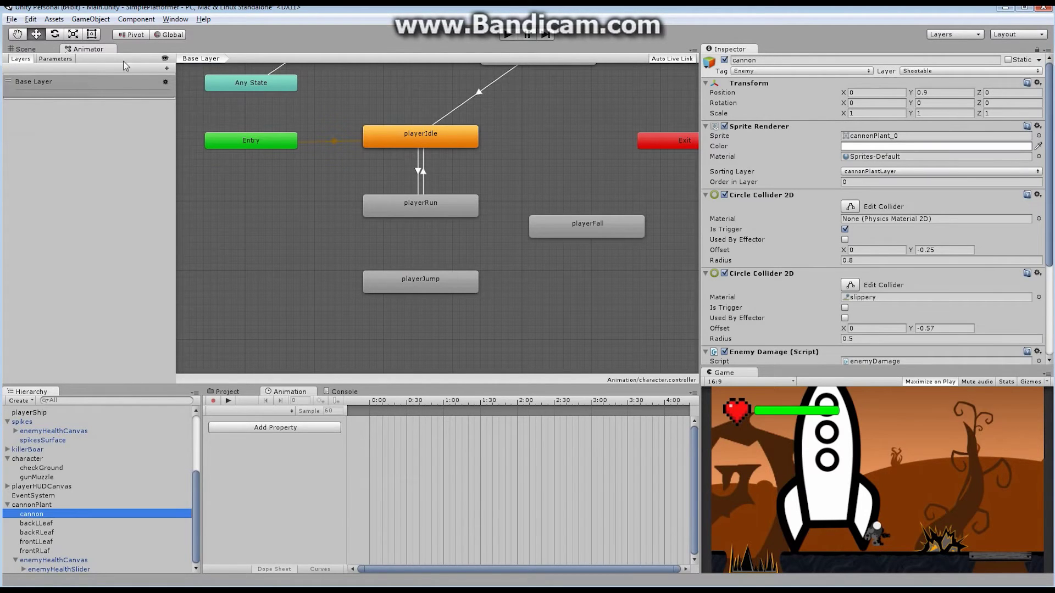
{"action": "left_click", "coordinate": [35, 51]}
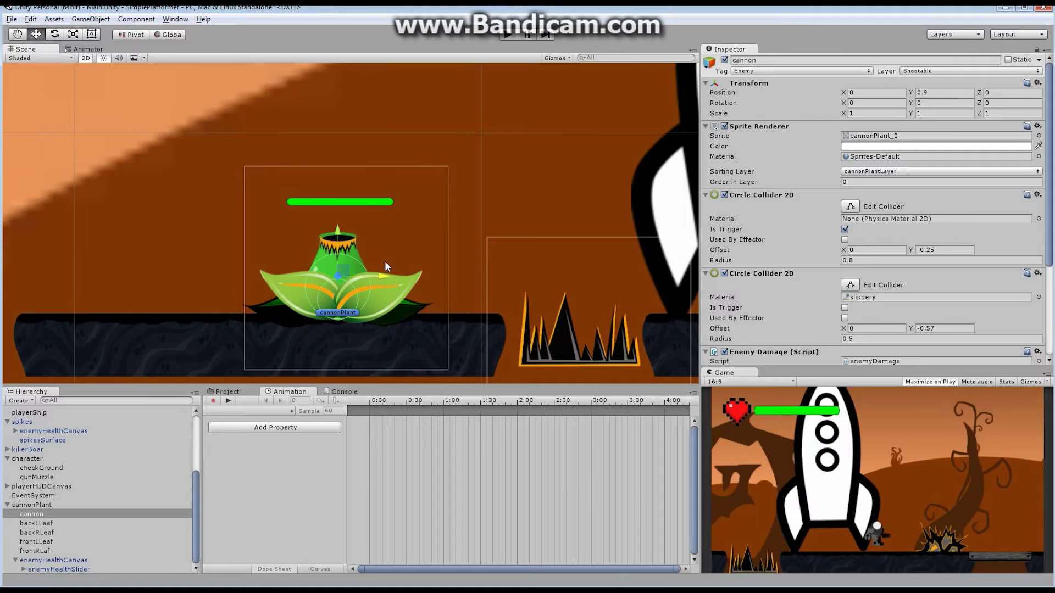
{"action": "left_click", "coordinate": [280, 283]}
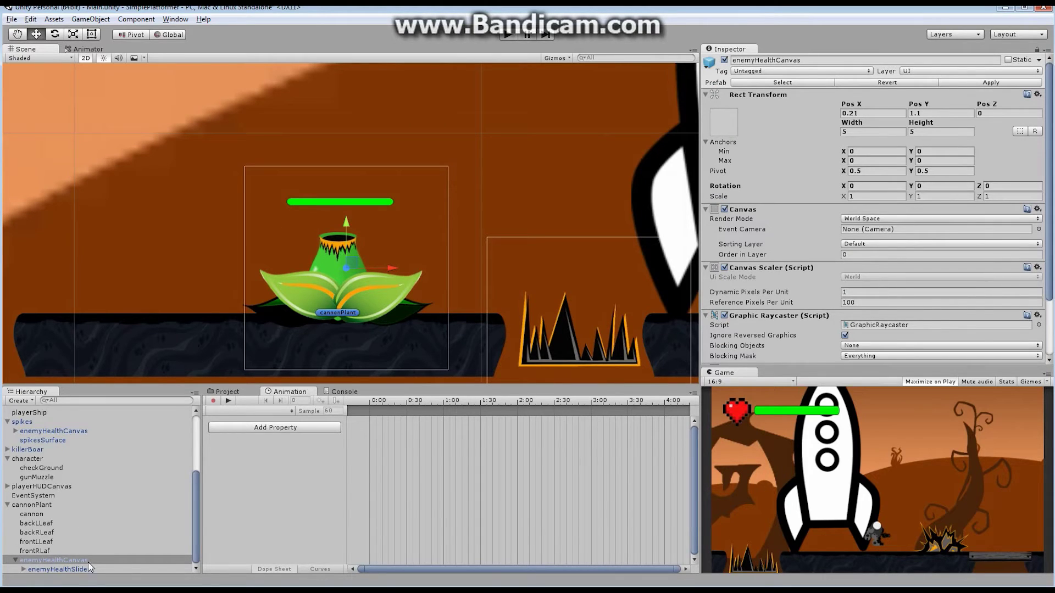
Create an animation clip named backLLeafIdle for backLLeaf in the Sprites folder, and add its Transform Rotation property.
{"action": "left_click", "coordinate": [42, 525]}
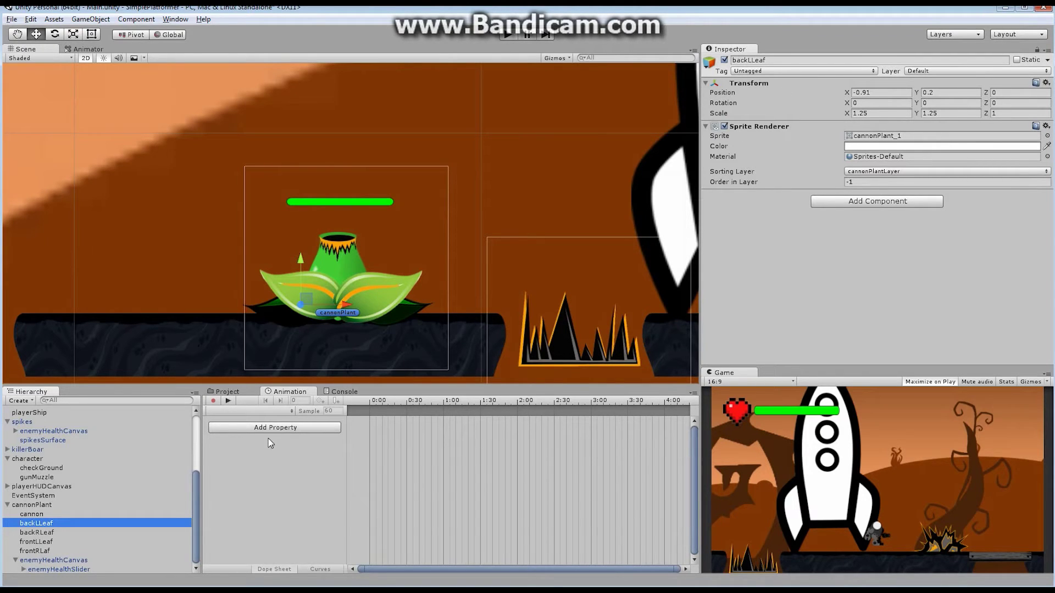
{"action": "left_click", "coordinate": [279, 428]}
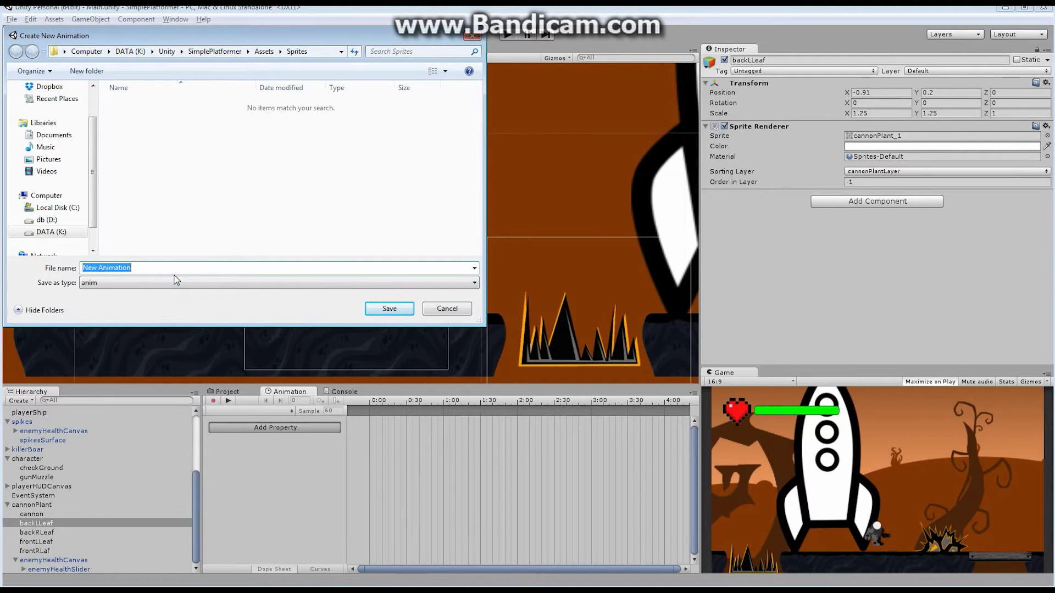
{"action": "type", "text": "back"}
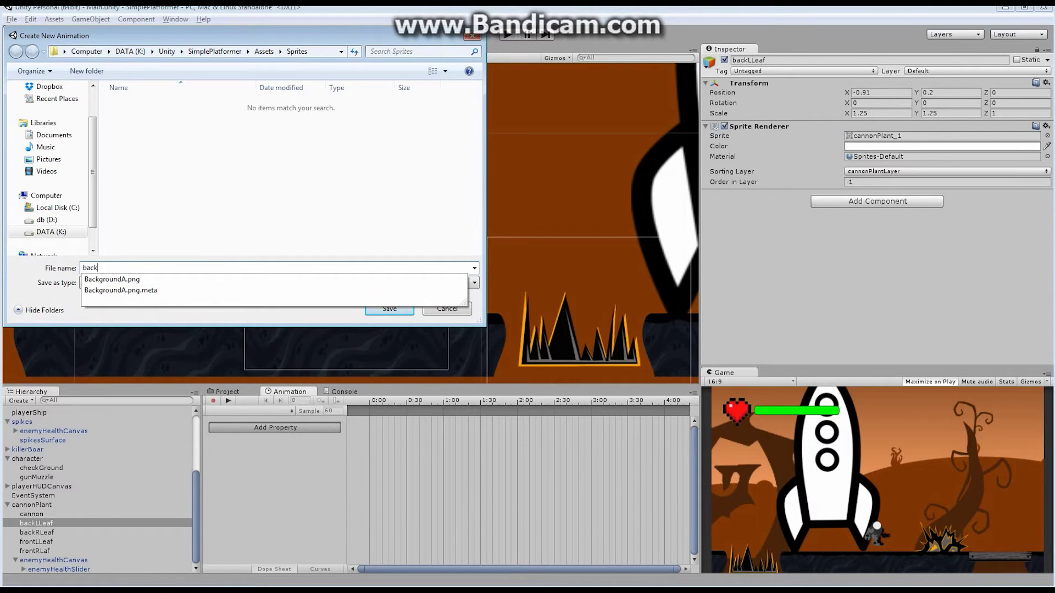
{"action": "type", "text": "LLea"}
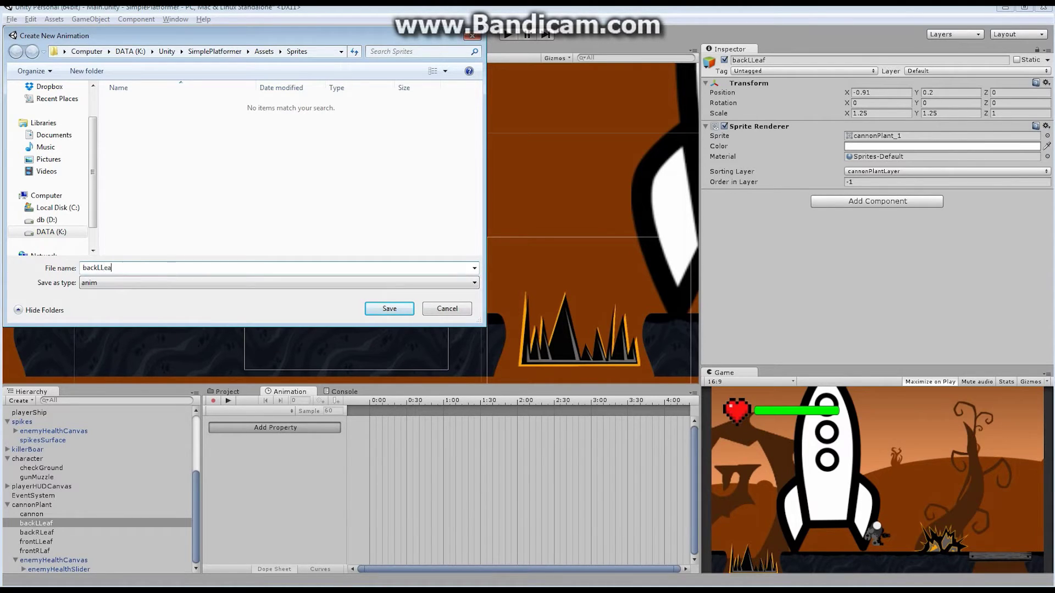
{"action": "type", "text": "fIdle"}
{"action": "key", "text": "Return"}
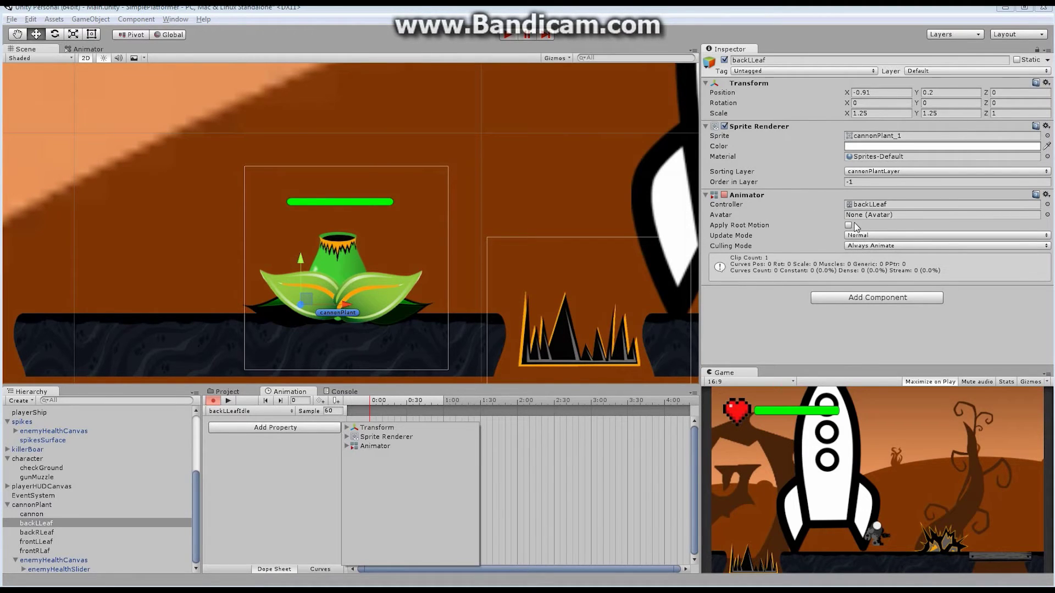
{"action": "left_click", "coordinate": [347, 428]}
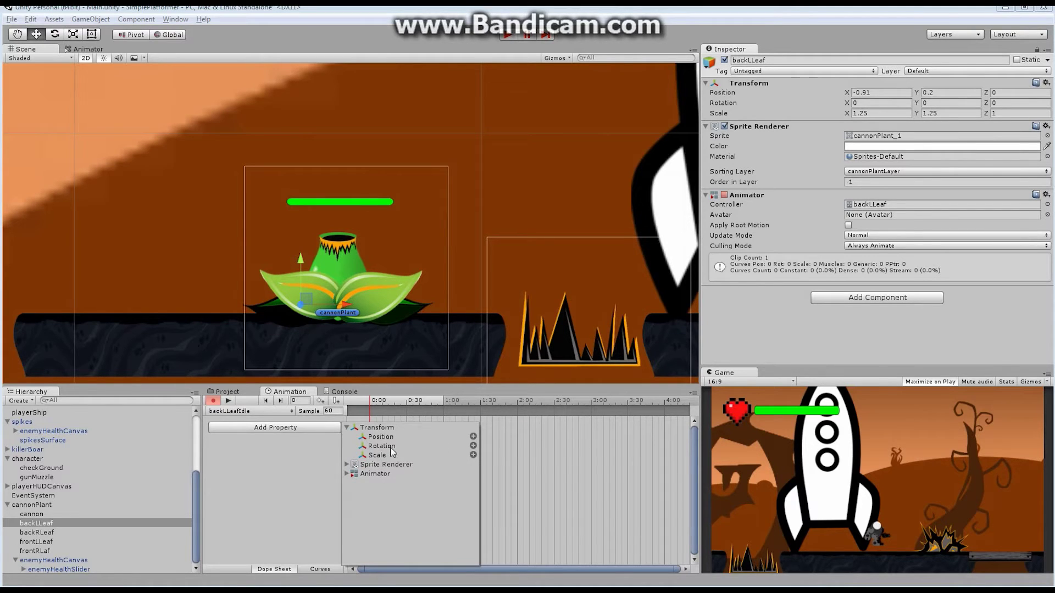
{"action": "left_click", "coordinate": [473, 446]}
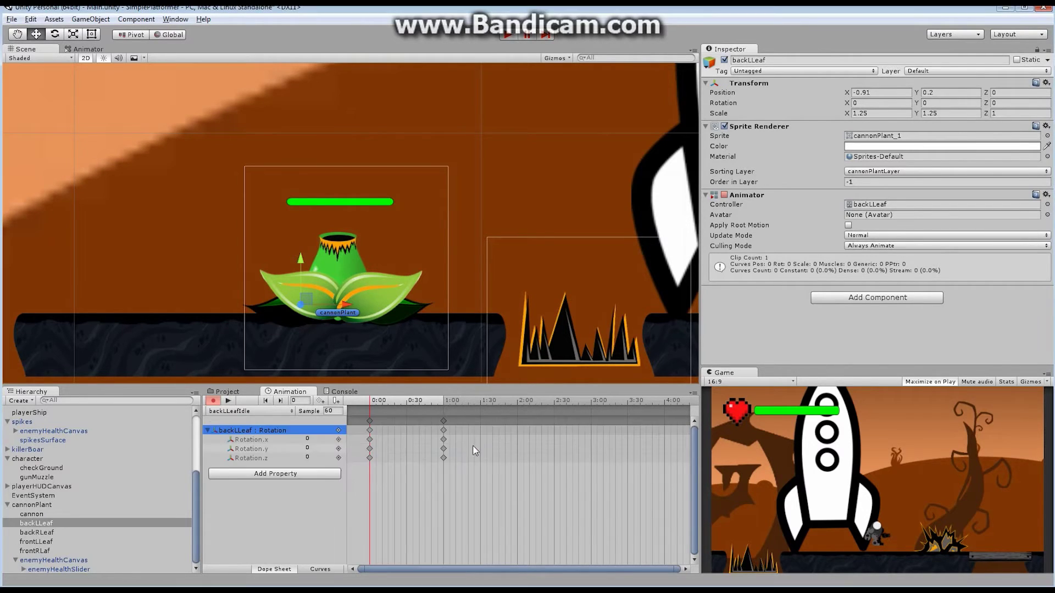
Move the backLLeafIdle end keyframes to 4:00 and rotate the leaf to about 5.6 degrees on Z at frame 77.
{"action": "left_click", "coordinate": [55, 34]}
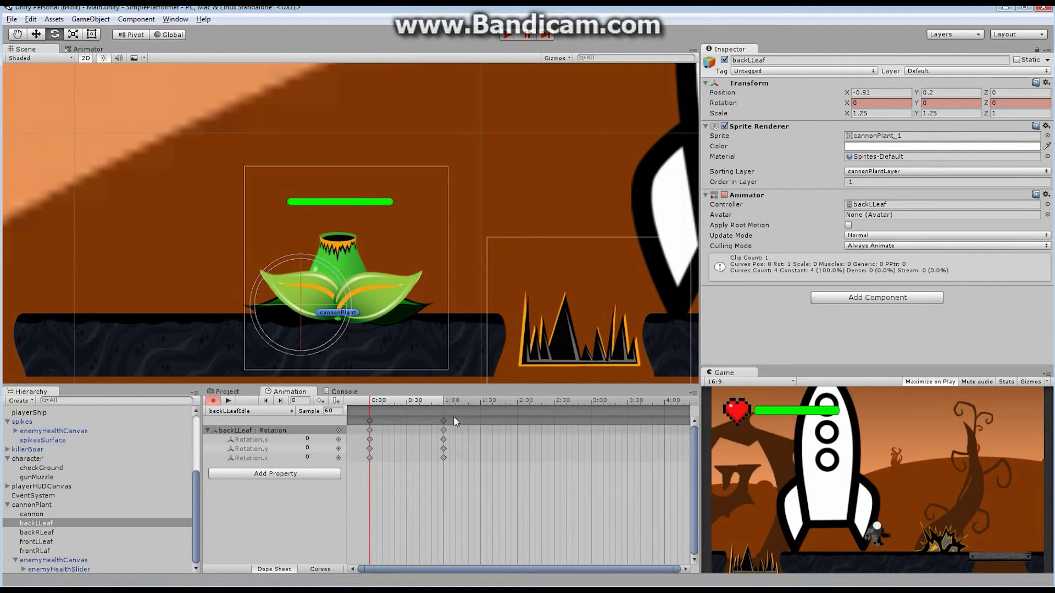
{"action": "mouse_move", "coordinate": [443, 421]}
{"action": "left_mouse_down"}
{"action": "mouse_move", "coordinate": [450, 431]}
{"action": "mouse_move", "coordinate": [666, 438]}
{"action": "left_mouse_up"}
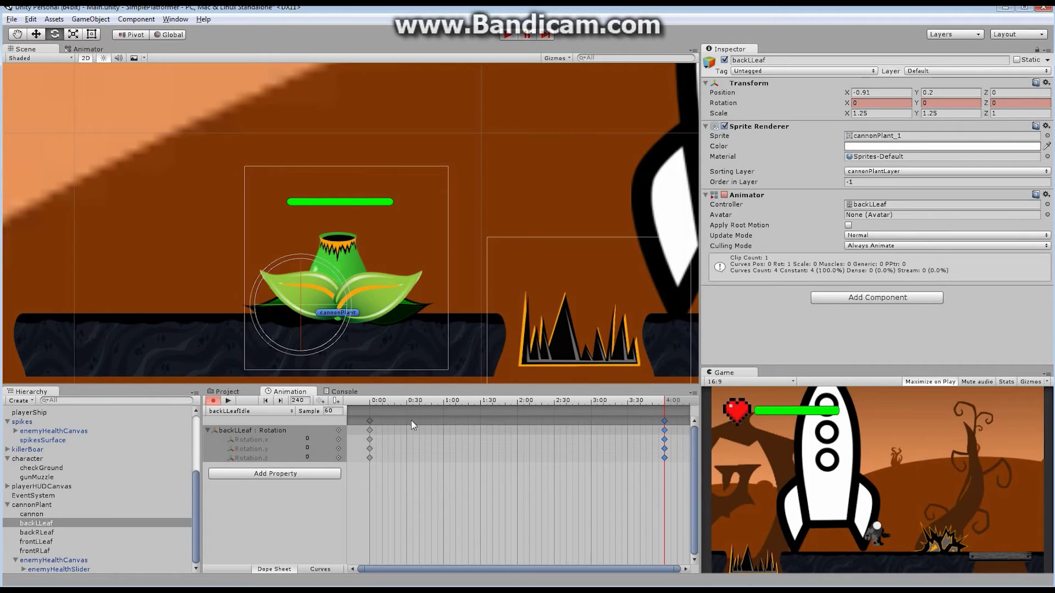
{"action": "left_click", "coordinate": [464, 401]}
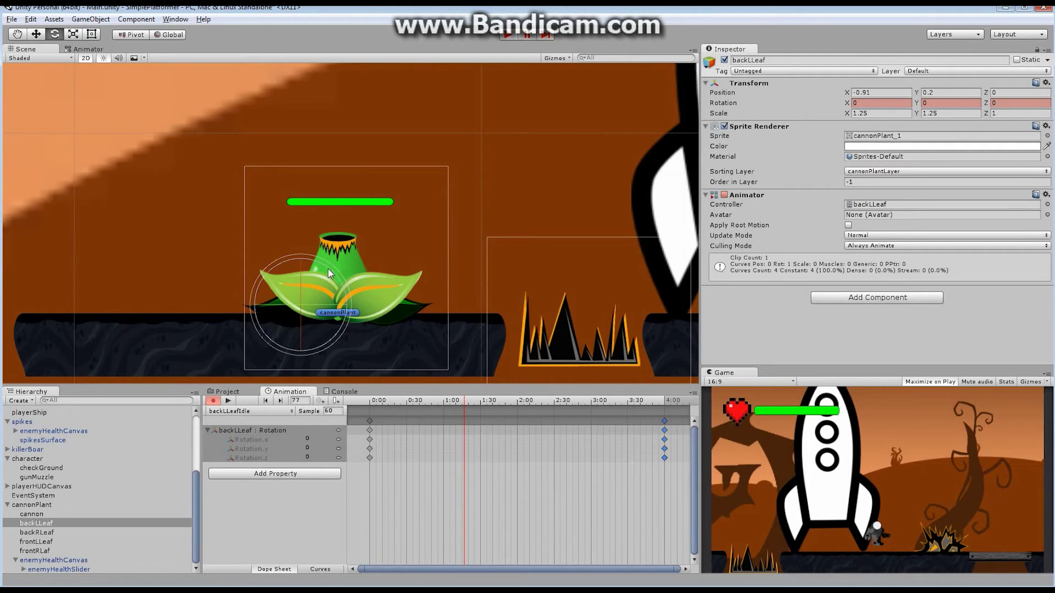
{"action": "left_click_drag", "start_coordinate": [328, 269], "coordinate": [322, 260]}
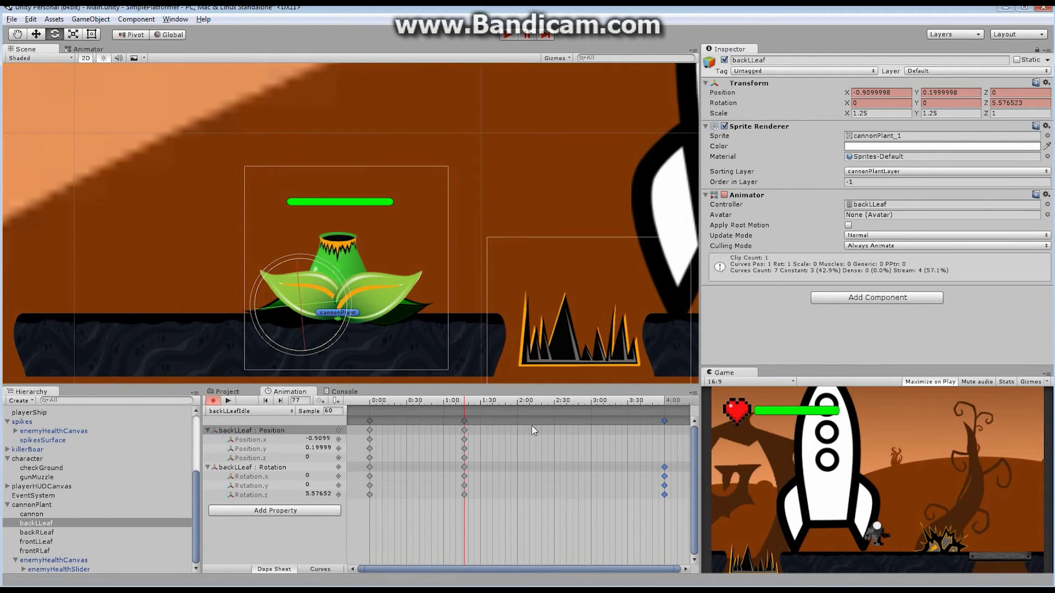
Rotate backLLeaf to about -4.7 degrees on Z at frame 158, check the clip's last frame, and stop recording.
{"action": "left_click_drag", "start_coordinate": [472, 406], "coordinate": [563, 409]}
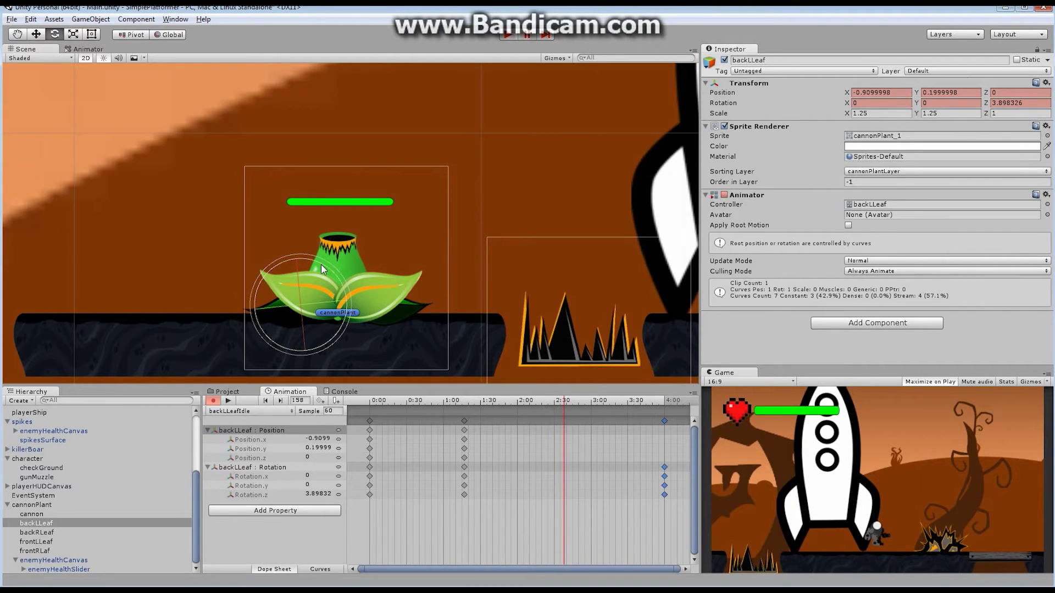
{"action": "left_click_drag", "start_coordinate": [321, 264], "coordinate": [328, 279]}
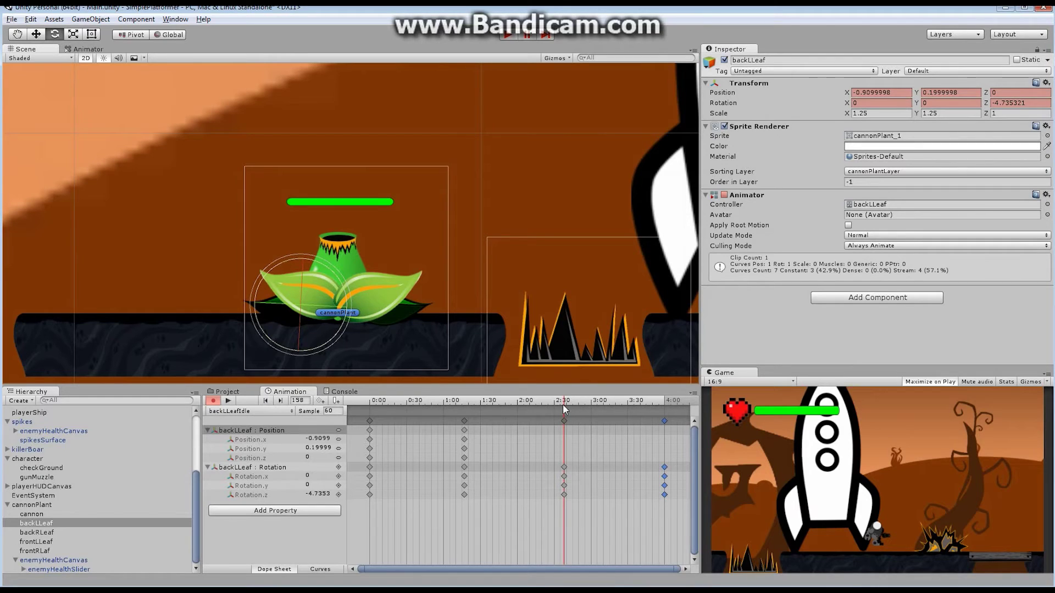
{"action": "left_click_drag", "start_coordinate": [563, 404], "coordinate": [665, 454]}
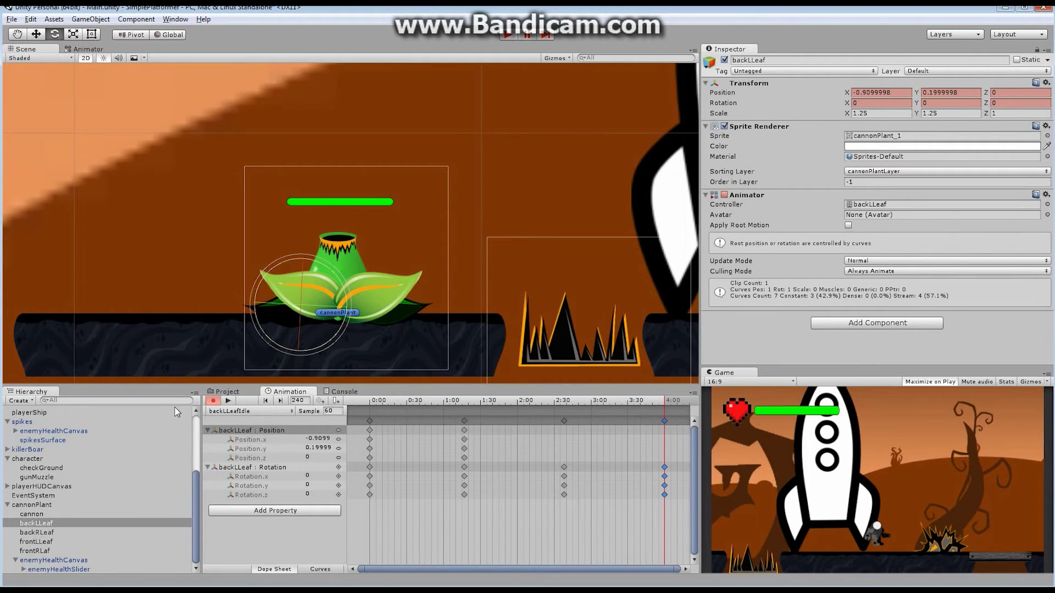
{"action": "left_click", "coordinate": [214, 402]}
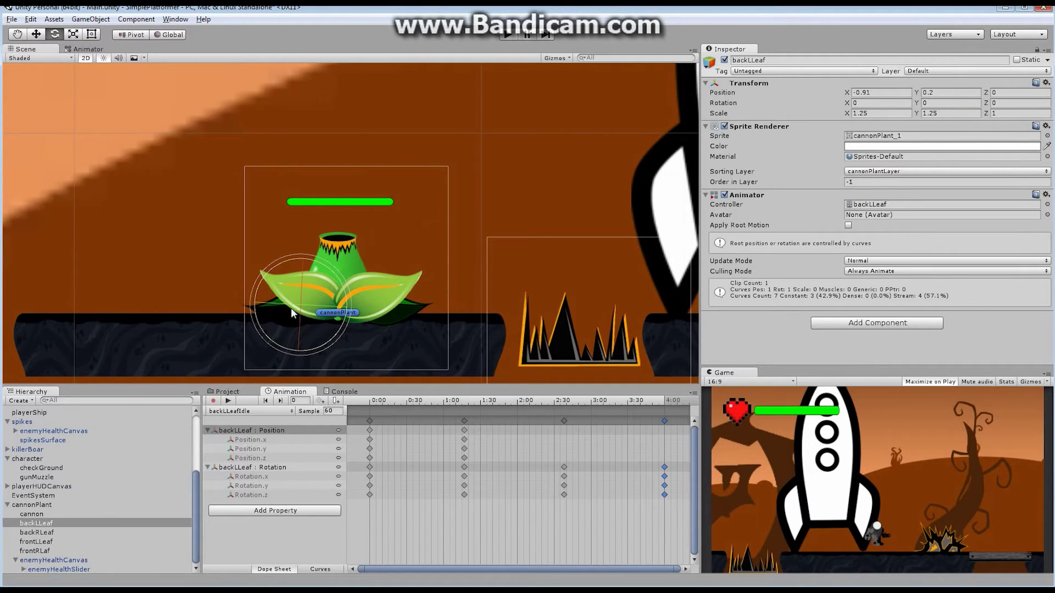
Reposition the backLLeafIdle state beside Entry in the leaf's Animator graph.
{"action": "left_click", "coordinate": [87, 48]}
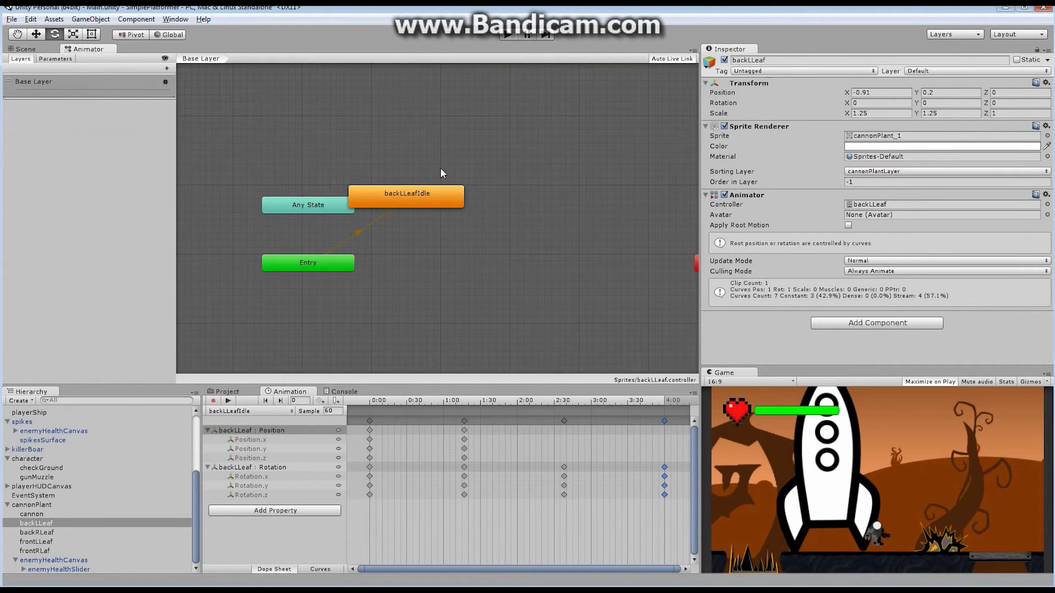
{"action": "left_click_drag", "start_coordinate": [417, 199], "coordinate": [479, 267]}
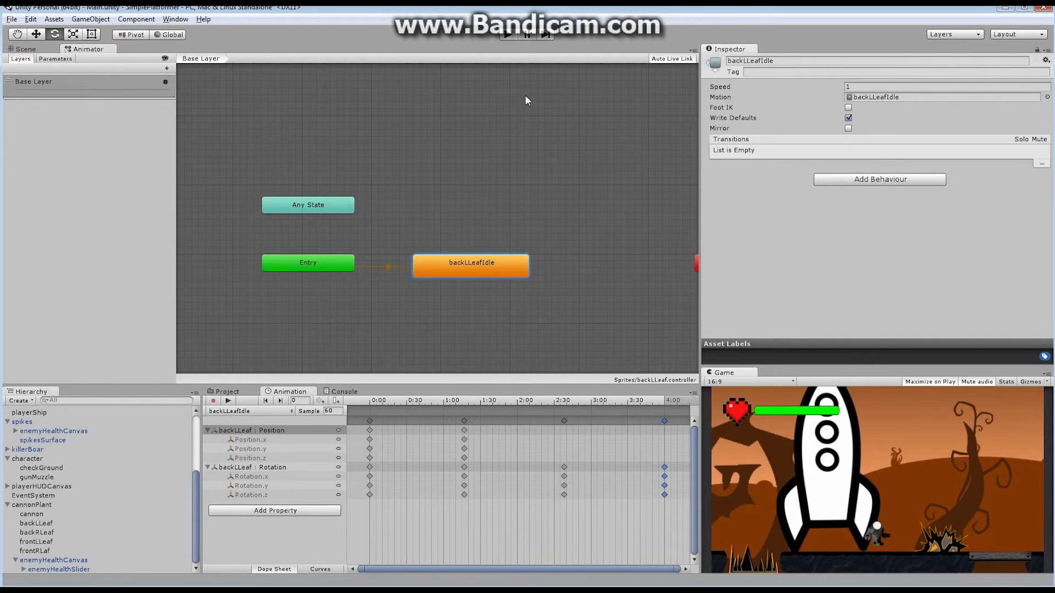
Run the game, walk the character to the cannon plant to watch the back leaf's idle animation, and stop play mode.
{"action": "left_click", "coordinate": [506, 38]}
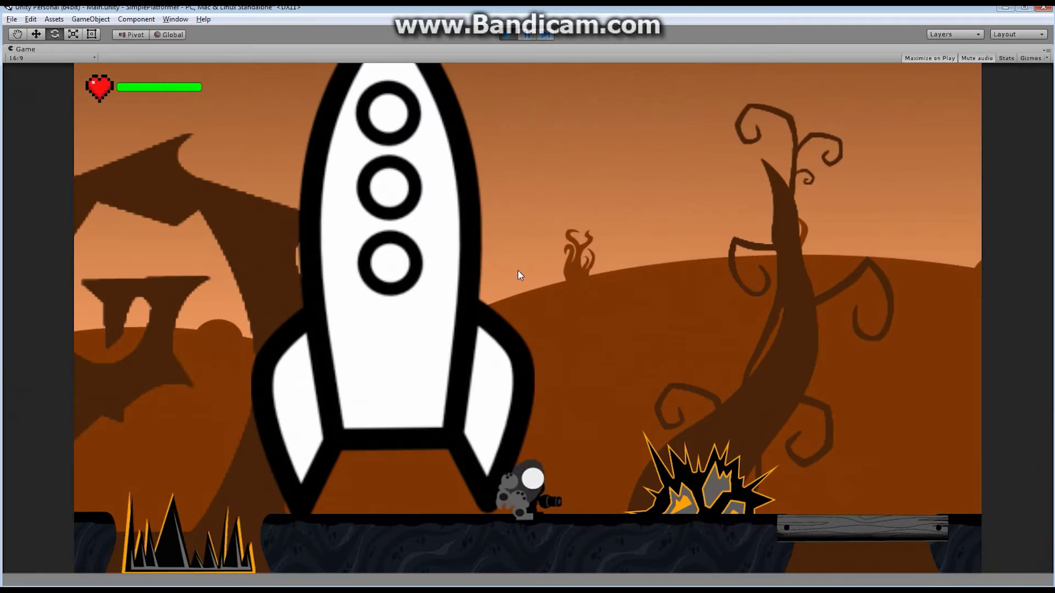
{"action": "key", "text": "Left"}
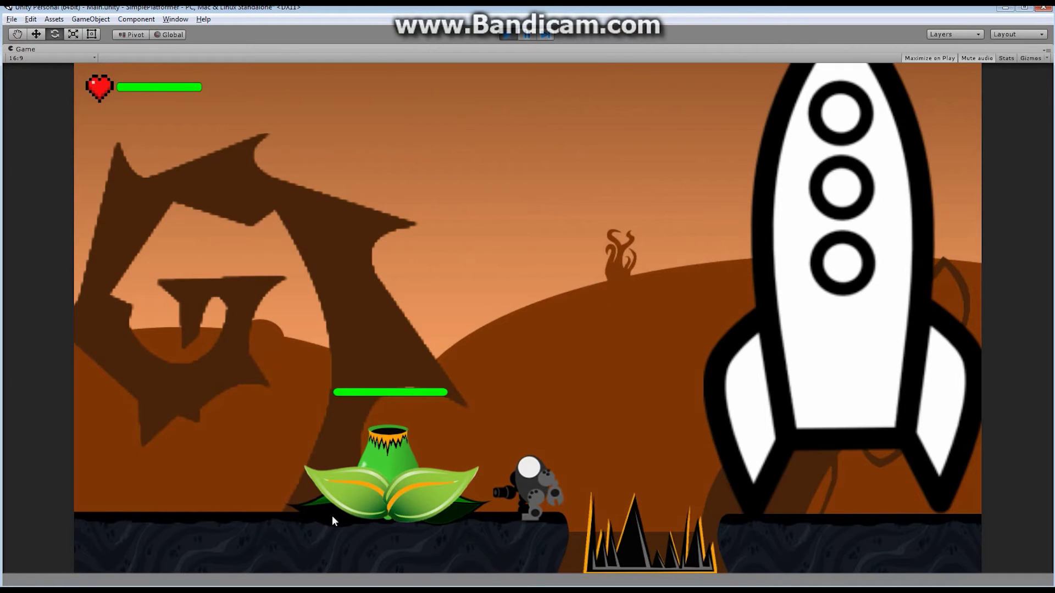
{"action": "left_click", "coordinate": [507, 35]}
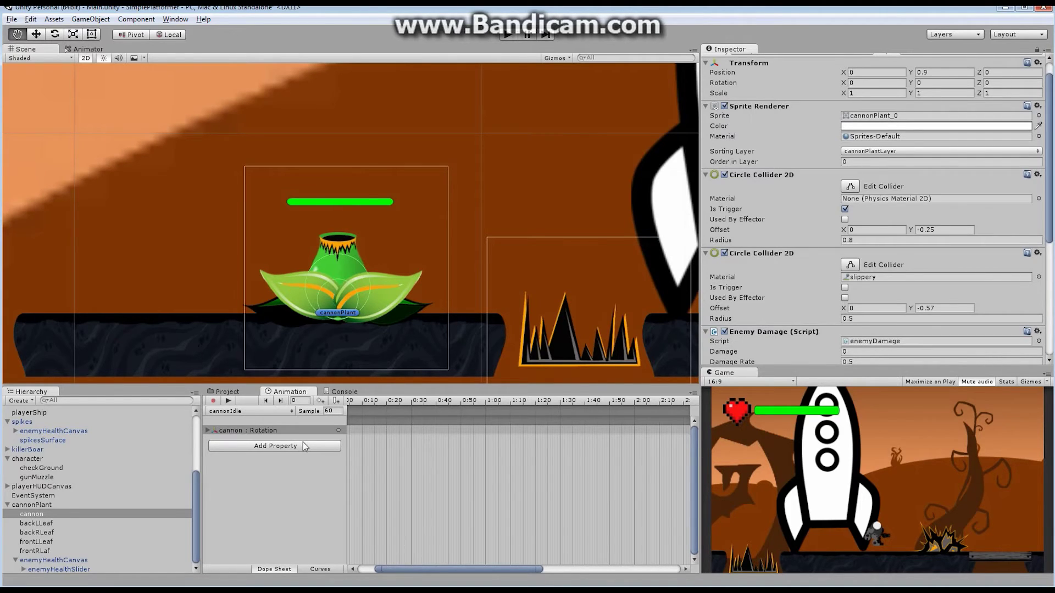
Reposition the cannonIdle state beside Entry in the cannon's Animator graph and return to the scene.
{"action": "left_click", "coordinate": [85, 49]}
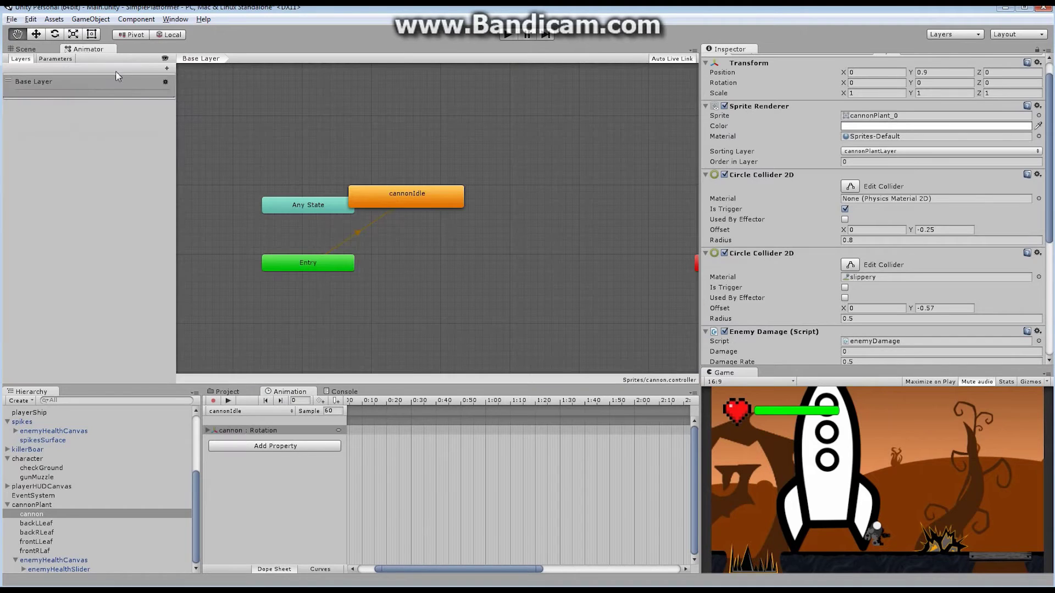
{"action": "left_click_drag", "start_coordinate": [427, 204], "coordinate": [478, 266]}
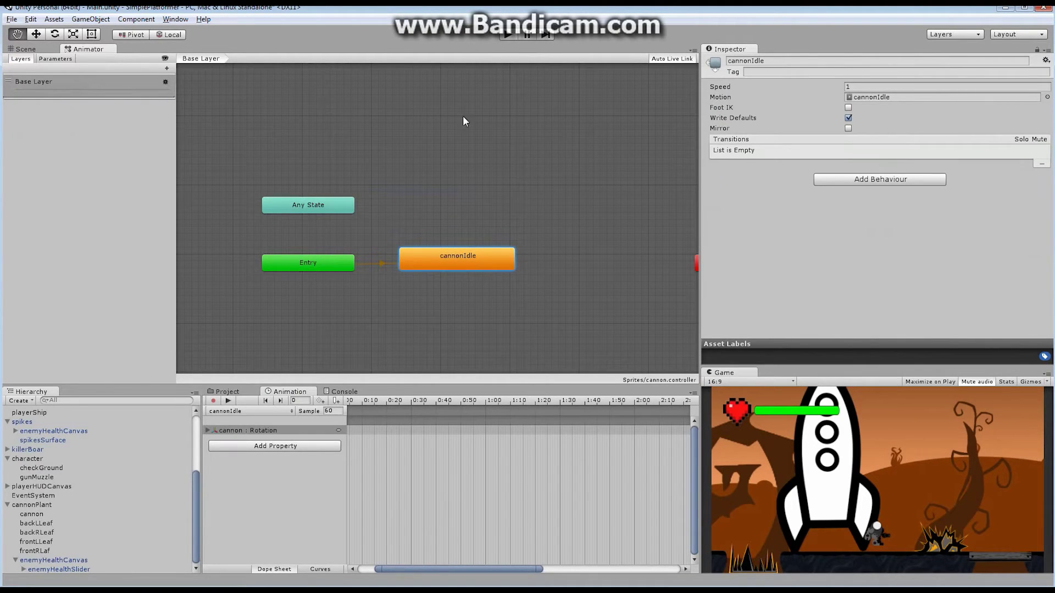
{"action": "left_click", "coordinate": [24, 49]}
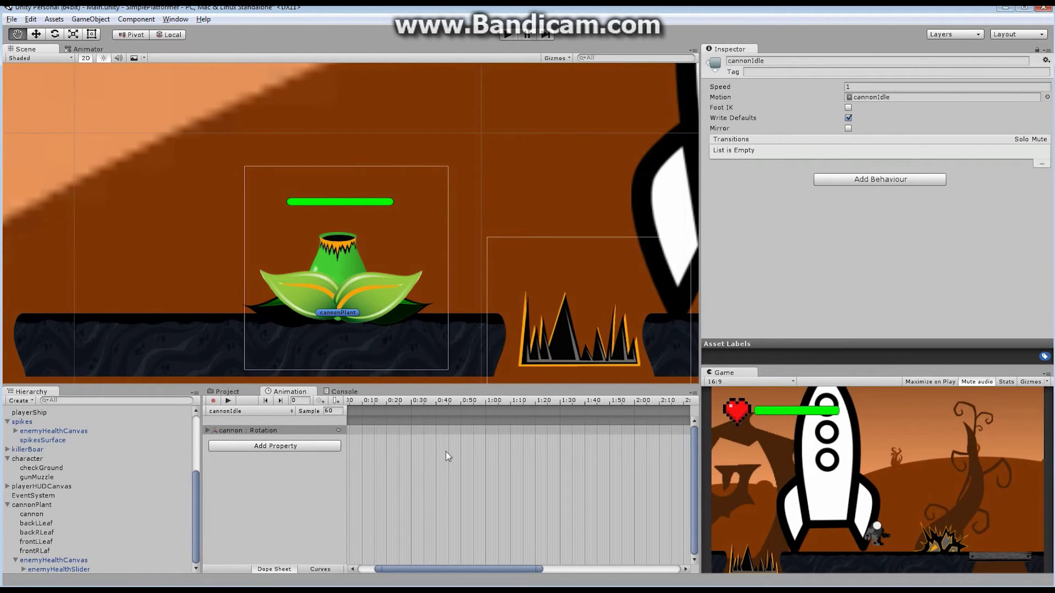
Run the game briefly to preview the plant's idle animations, and examine the Animator components of cannon and backLLeaf.
{"action": "left_click", "coordinate": [507, 34]}
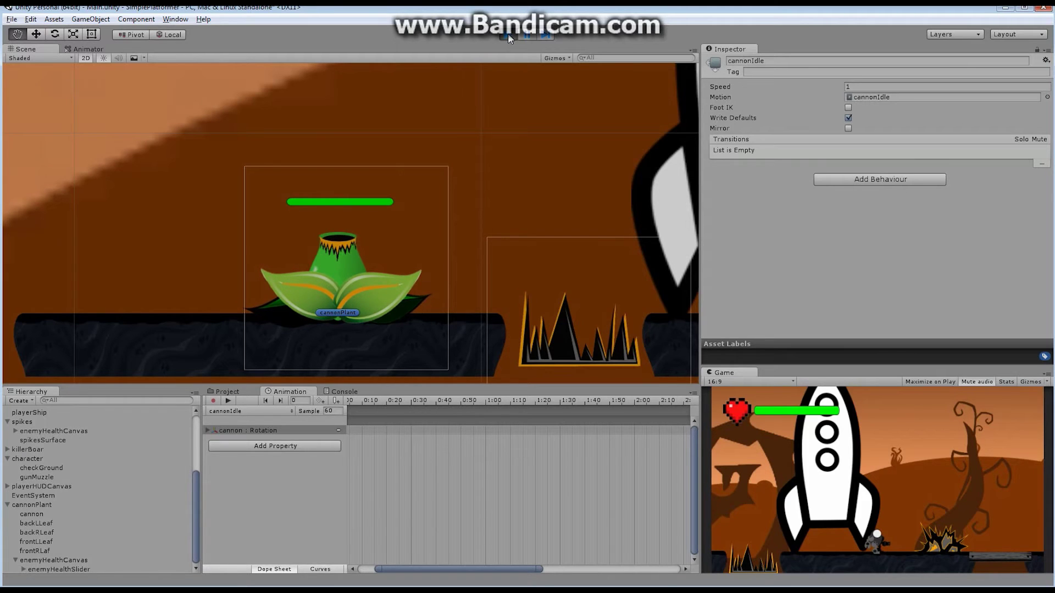
{"action": "left_click", "coordinate": [509, 35]}
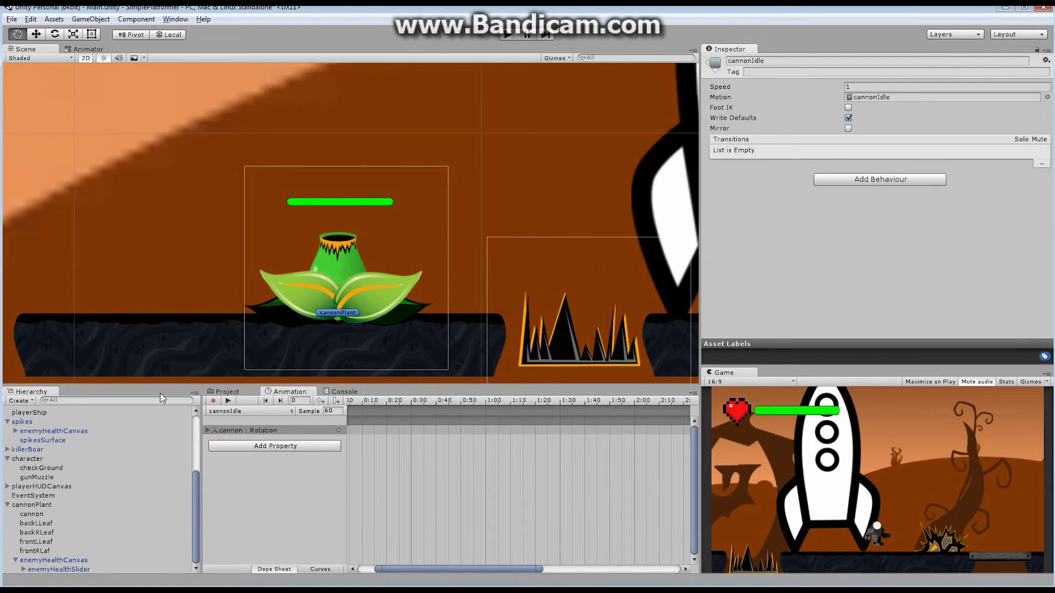
{"action": "left_click", "coordinate": [32, 515]}
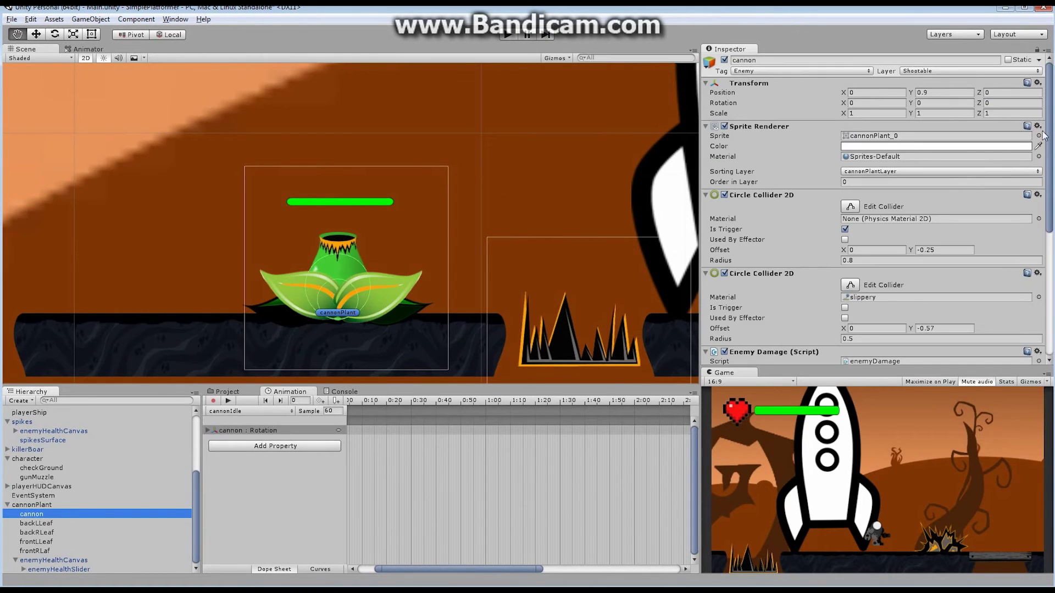
{"action": "left_click_drag", "start_coordinate": [1050, 99], "coordinate": [1050, 279]}
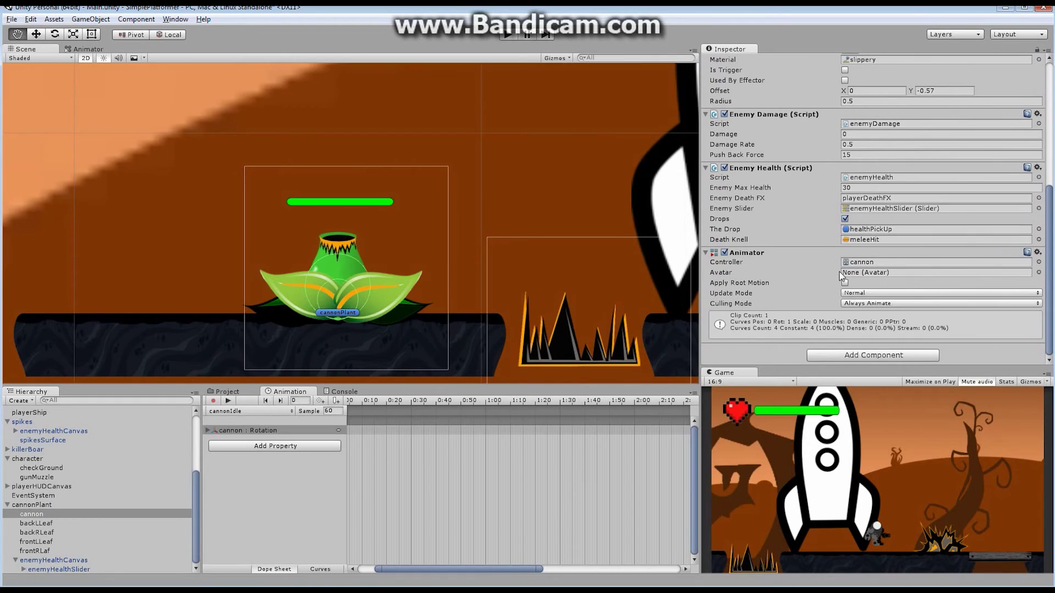
{"action": "left_click", "coordinate": [36, 523]}
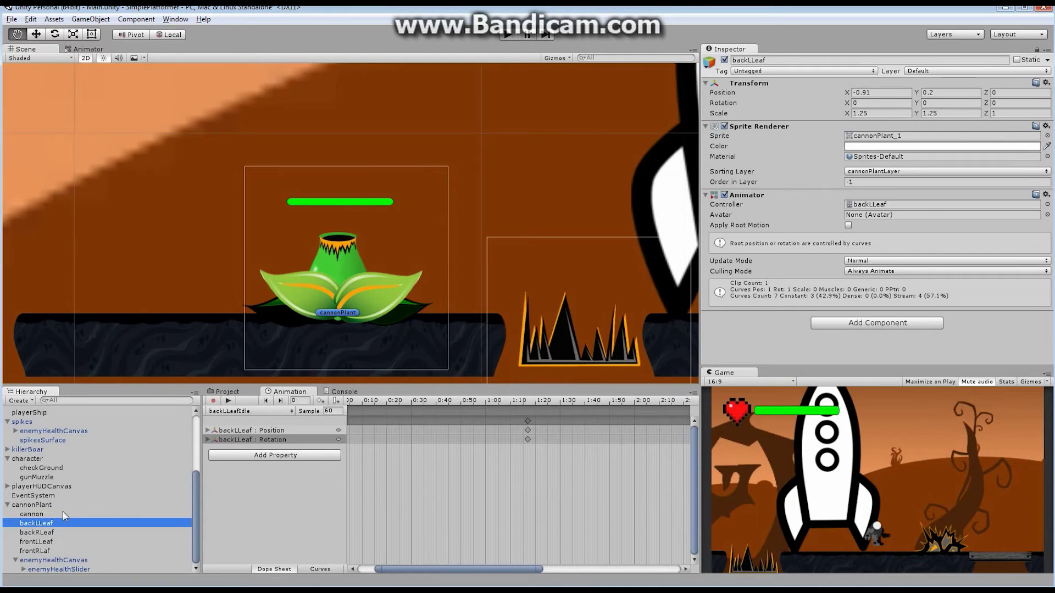
Create a new animation clip named cannonShoot for the cannon in the Sprites folder.
{"action": "left_click", "coordinate": [47, 516]}
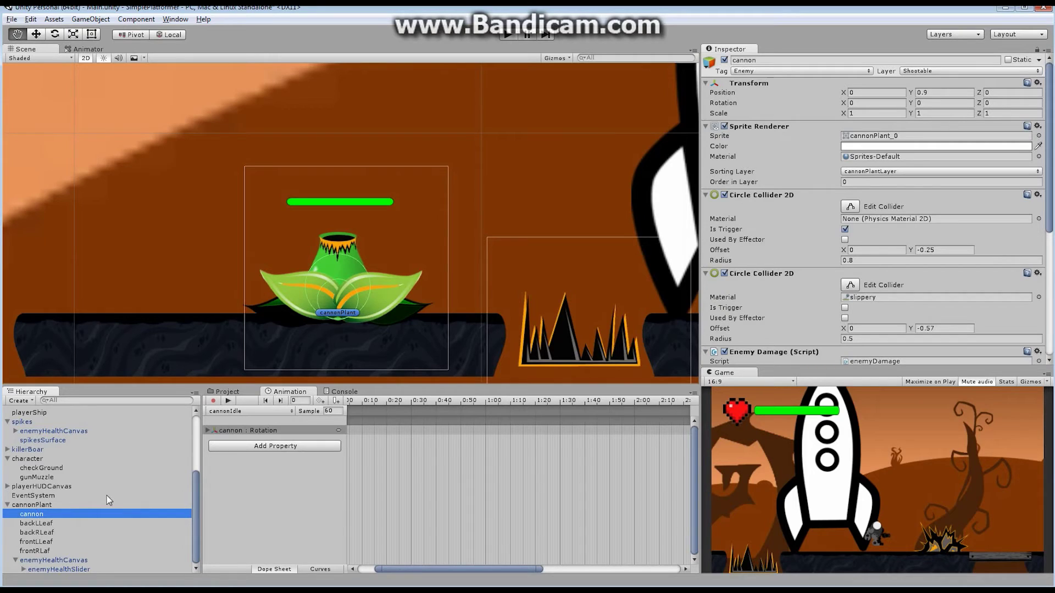
{"action": "left_click", "coordinate": [42, 515]}
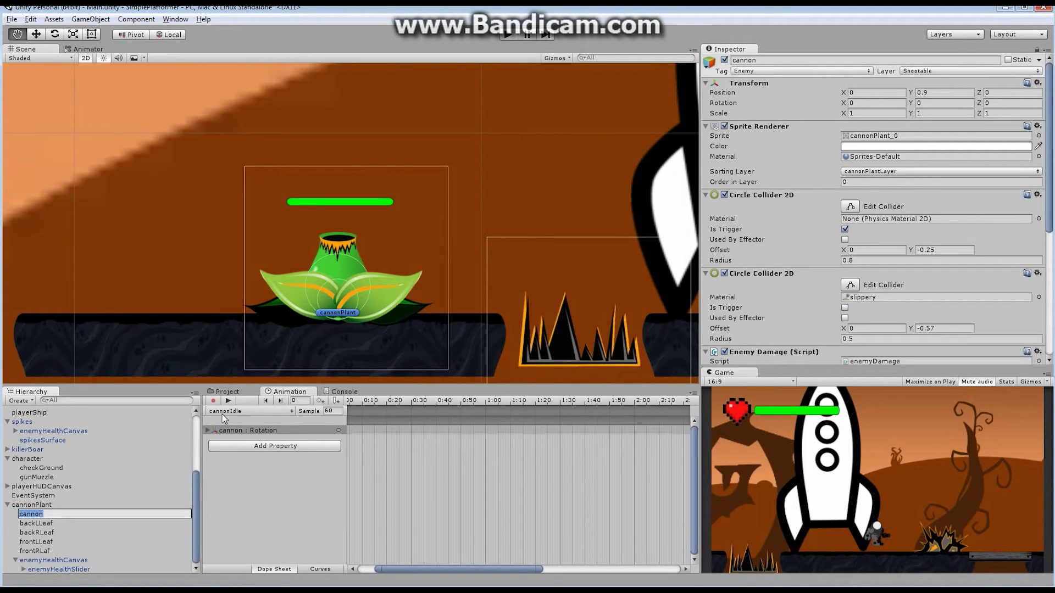
{"action": "left_click", "coordinate": [292, 413]}
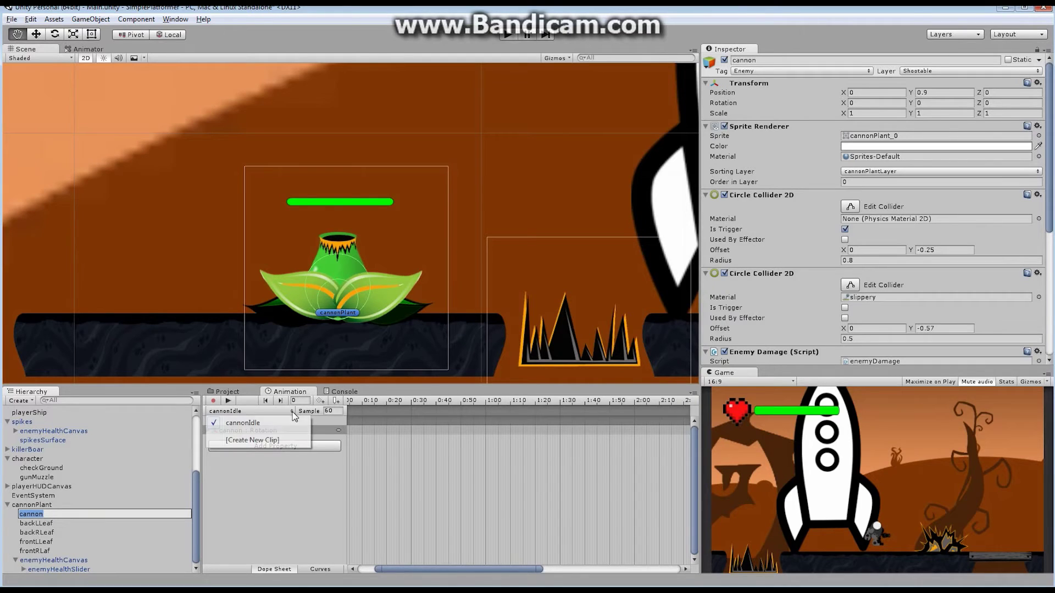
{"action": "left_click", "coordinate": [268, 440]}
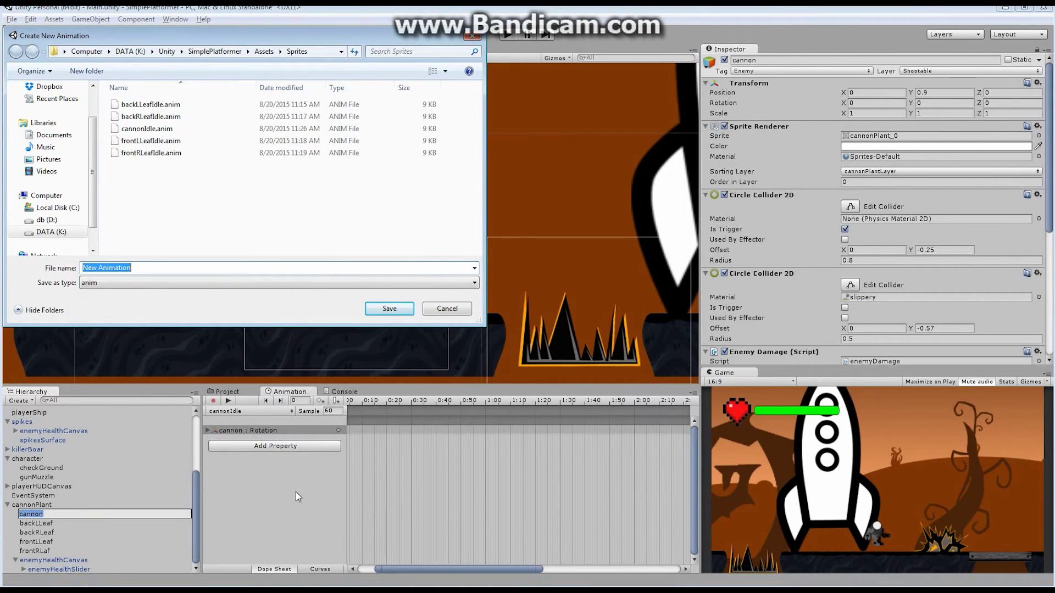
{"action": "type", "text": "cannon"}
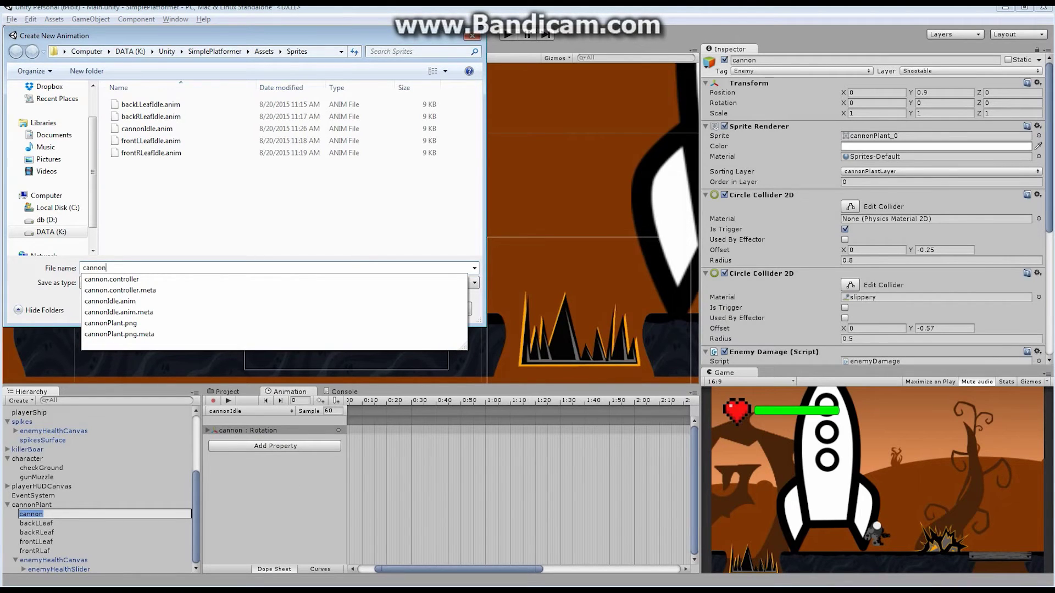
{"action": "type", "text": "Shoot"}
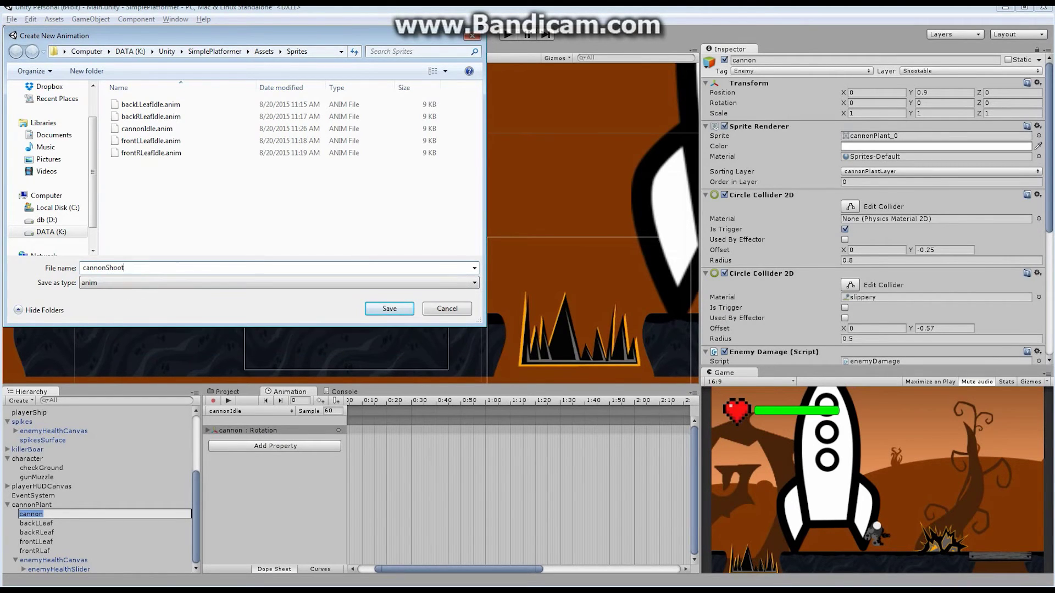
{"action": "key", "text": "Return"}
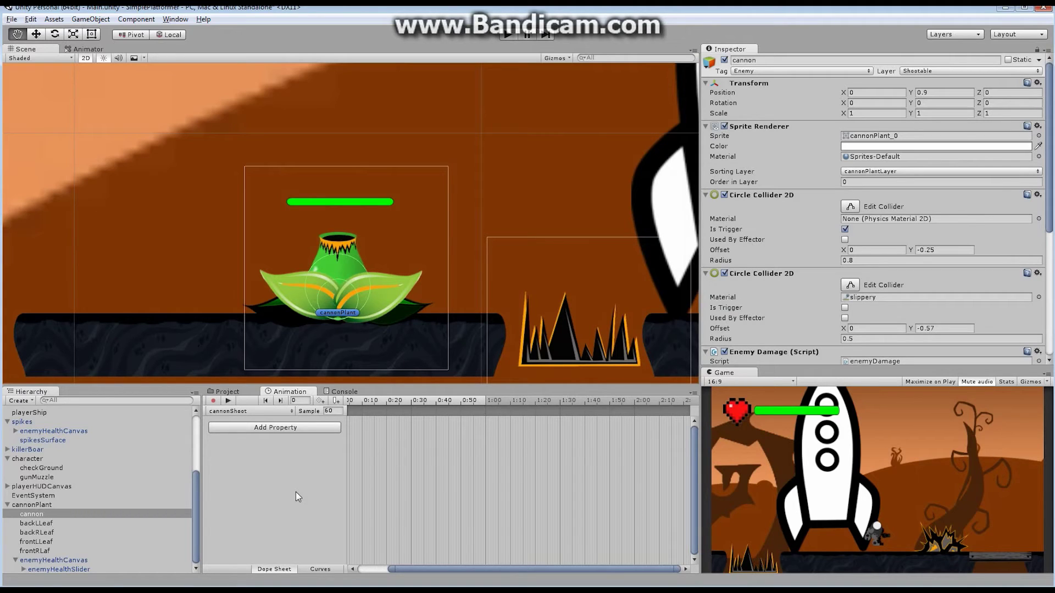
Add the cannon's Transform Scale property to the cannonShoot clip.
{"action": "left_click", "coordinate": [291, 430]}
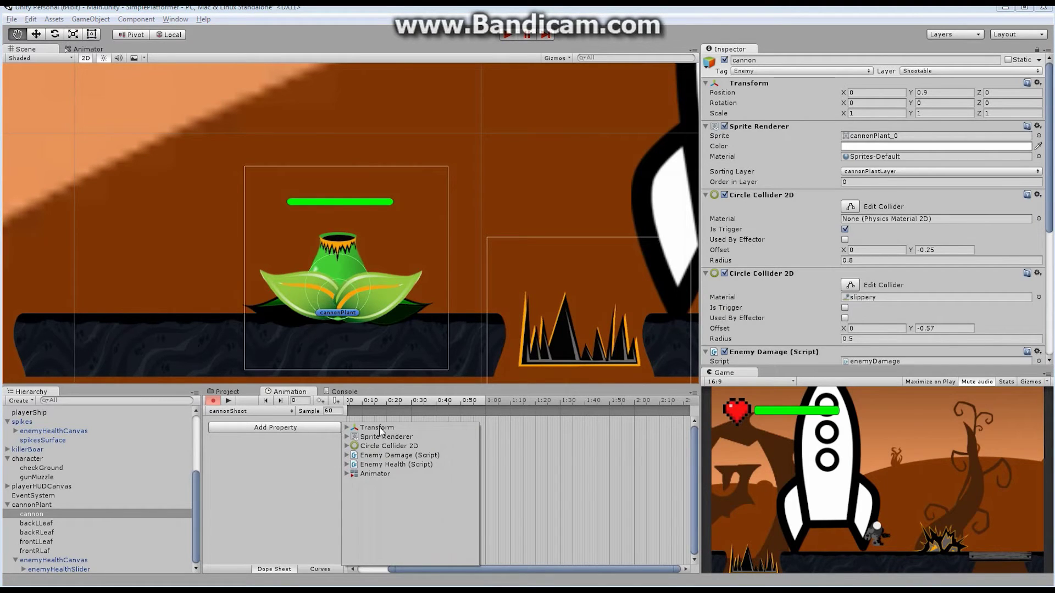
{"action": "left_click", "coordinate": [347, 428]}
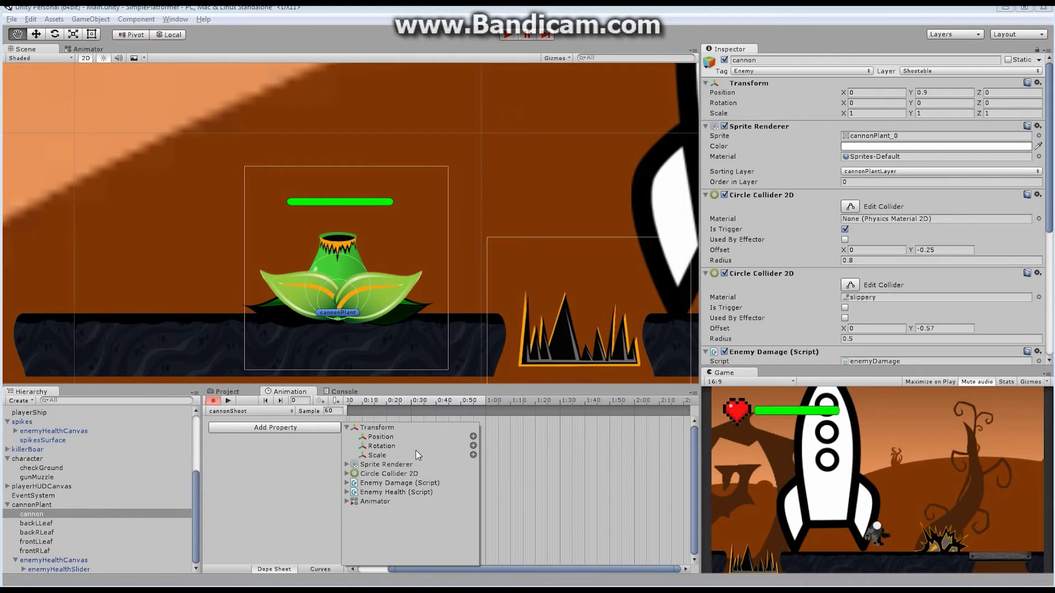
{"action": "left_click", "coordinate": [473, 455]}
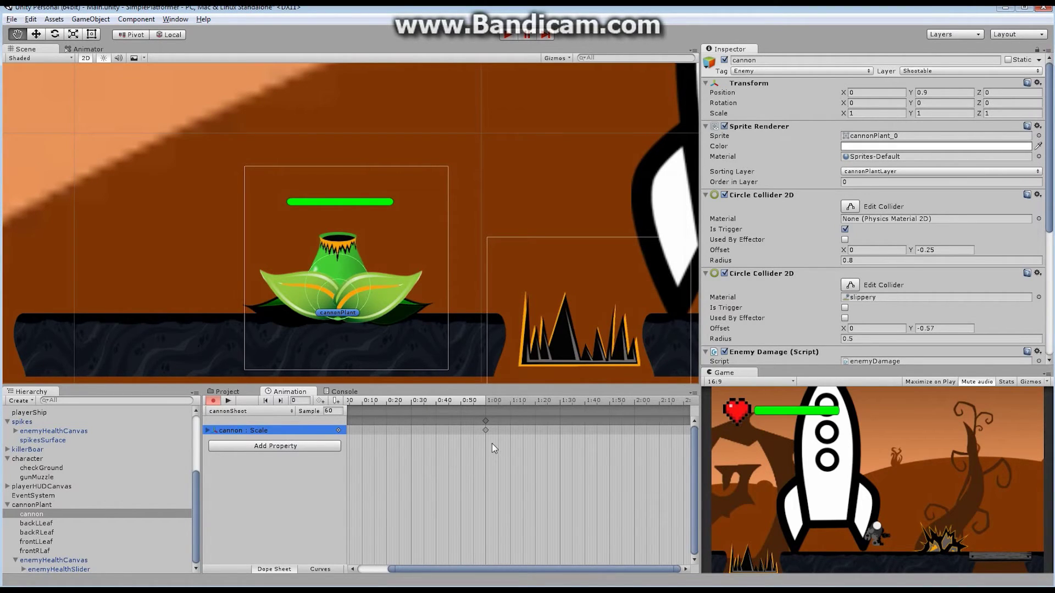
Key the cannon's scale at frame 10 of cannonShoot with X 1.37 and Y 0.85.
{"action": "mouse_move", "coordinate": [421, 576]}
{"action": "left_mouse_down"}
{"action": "mouse_move", "coordinate": [405, 568]}
{"action": "mouse_move", "coordinate": [413, 558]}
{"action": "left_mouse_up"}
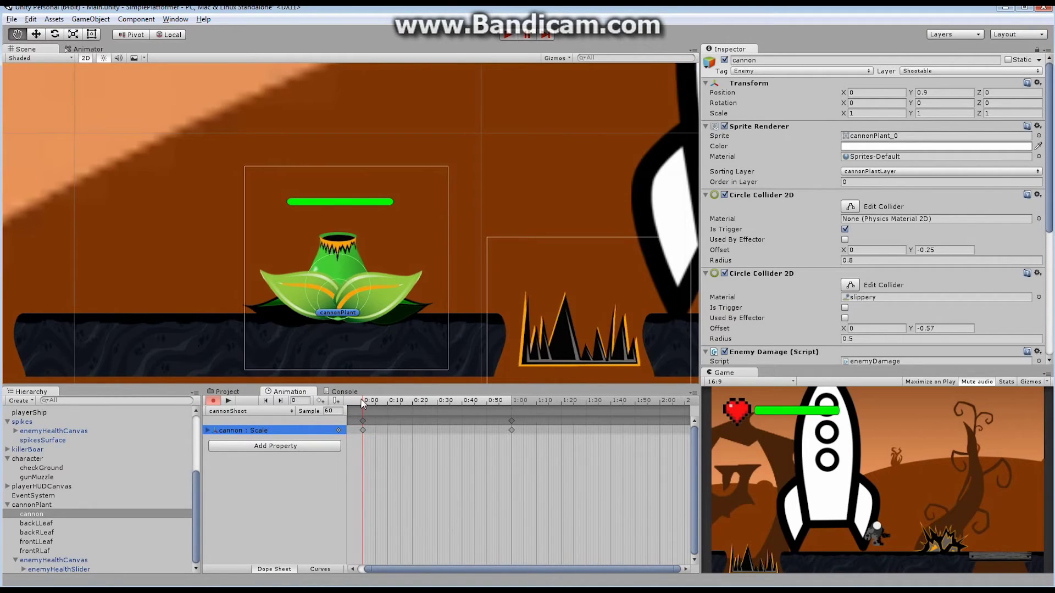
{"action": "left_click_drag", "start_coordinate": [363, 402], "coordinate": [387, 409]}
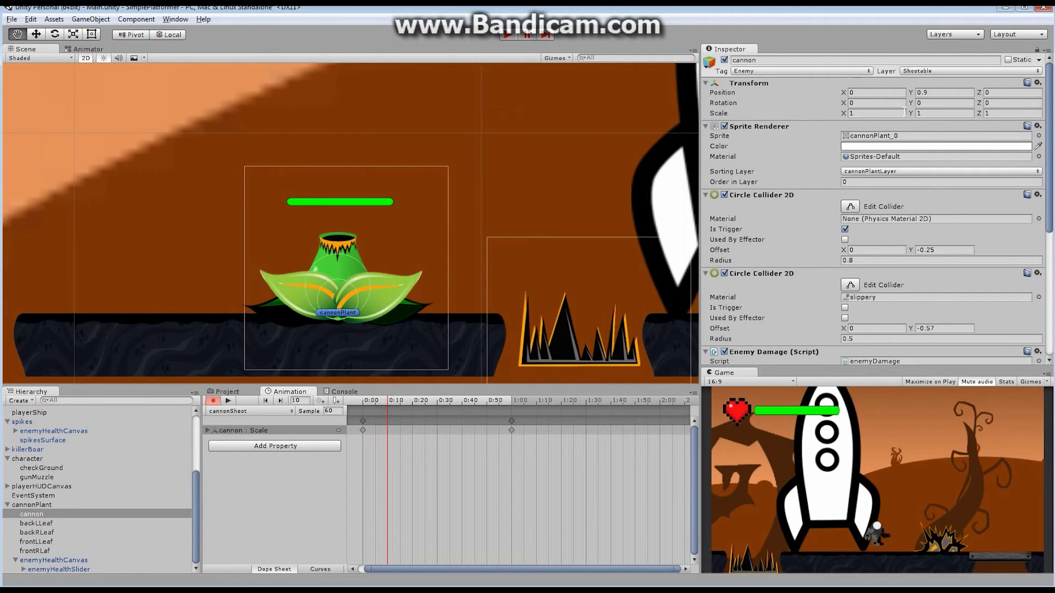
{"action": "left_click", "coordinate": [845, 116]}
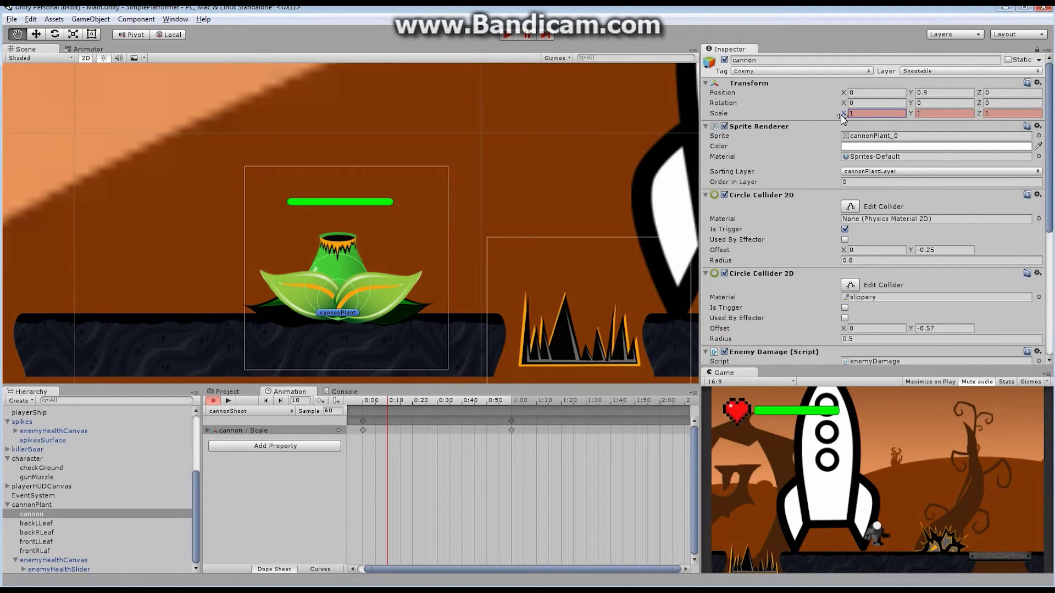
{"action": "left_click_drag", "start_coordinate": [840, 115], "coordinate": [906, 114]}
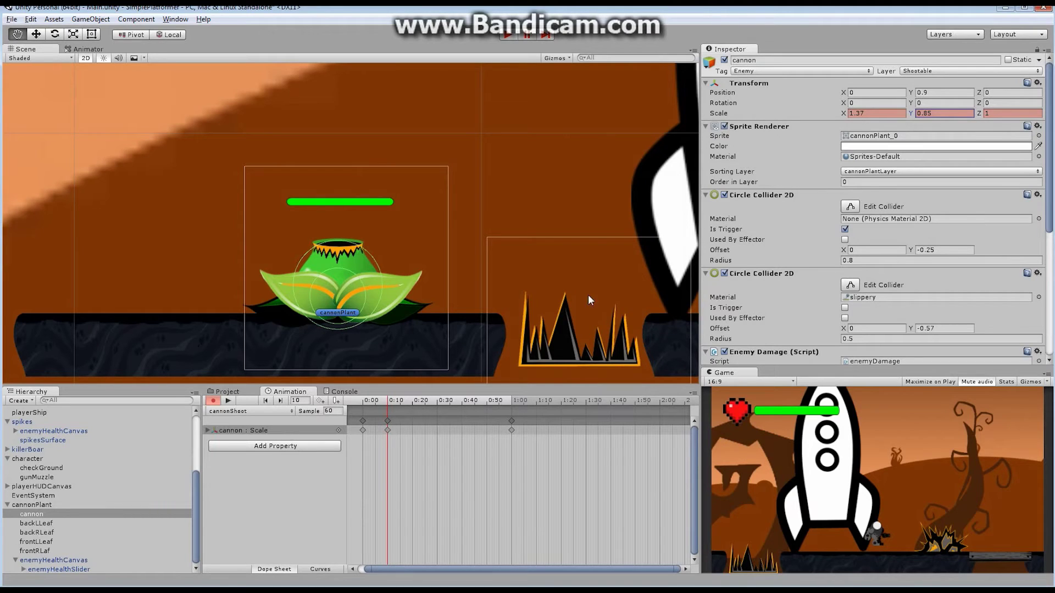
Key the cannon's scale at frame 24 of cannonShoot with X 0.88 and Y 1.16.
{"action": "left_click_drag", "start_coordinate": [390, 402], "coordinate": [423, 403]}
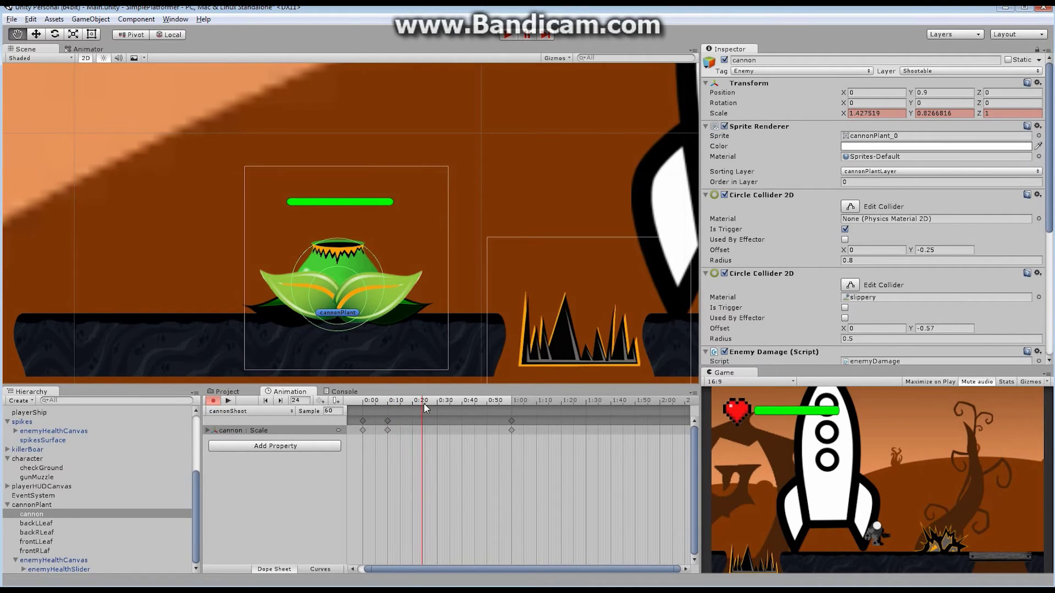
{"action": "left_click", "coordinate": [850, 113]}
{"action": "type", "text": "1.01"}
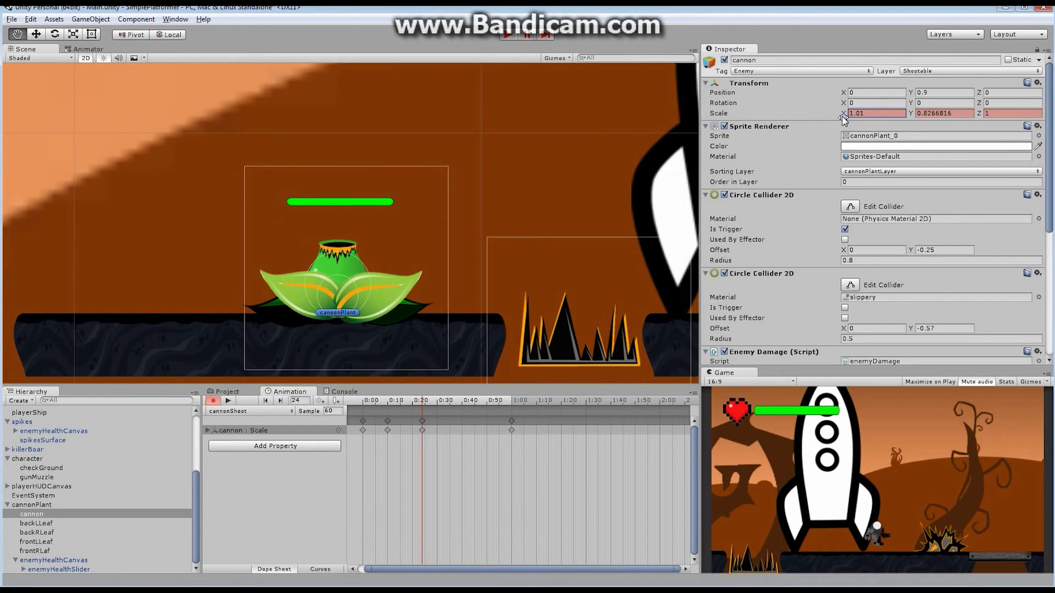
{"action": "left_click_drag", "start_coordinate": [844, 118], "coordinate": [838, 116]}
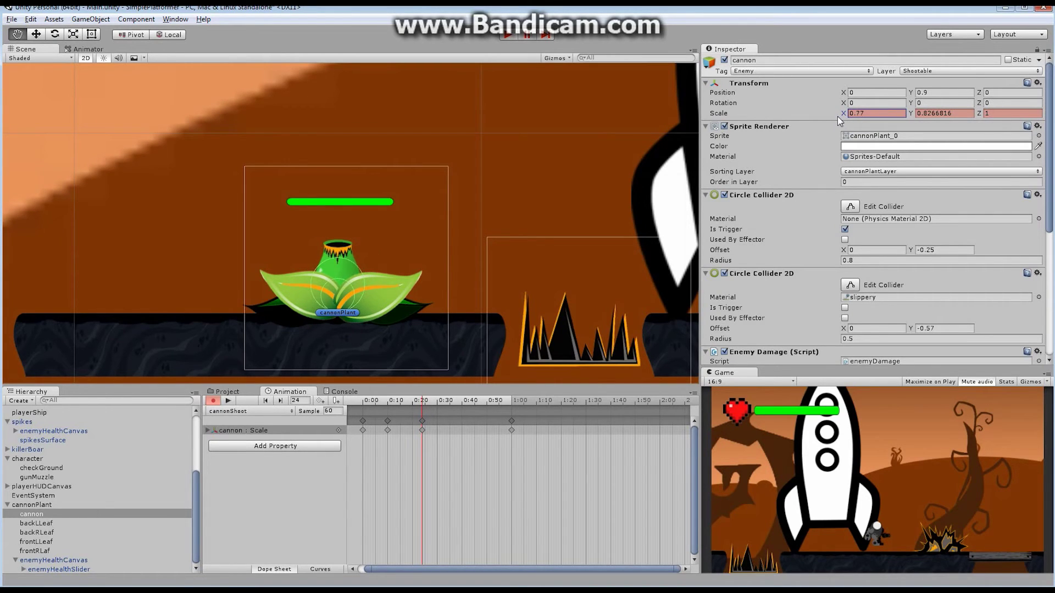
{"action": "left_click_drag", "start_coordinate": [916, 113], "coordinate": [918, 114]}
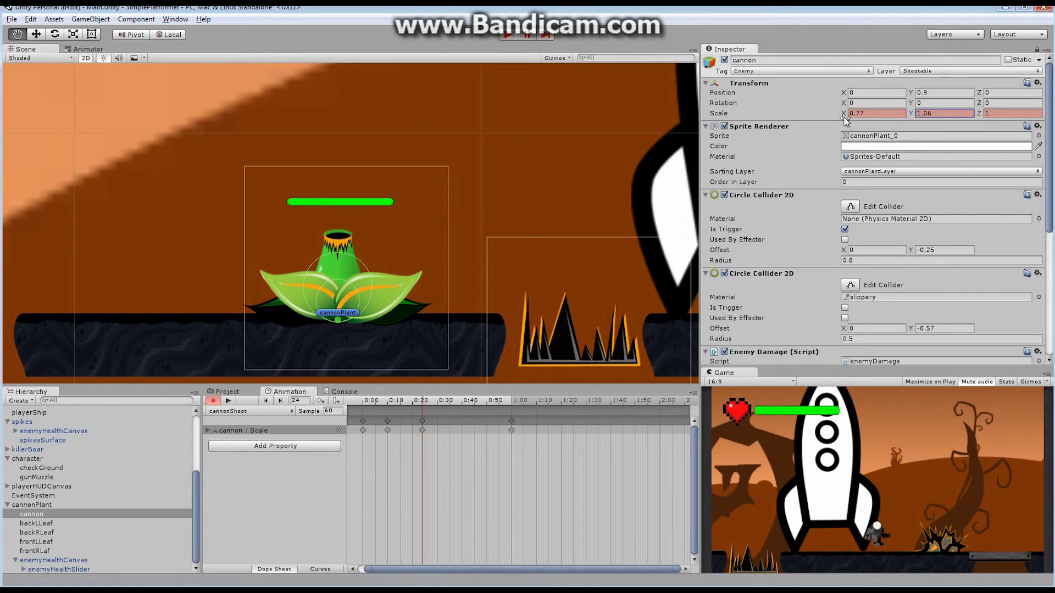
{"action": "left_click_drag", "start_coordinate": [842, 113], "coordinate": [846, 117]}
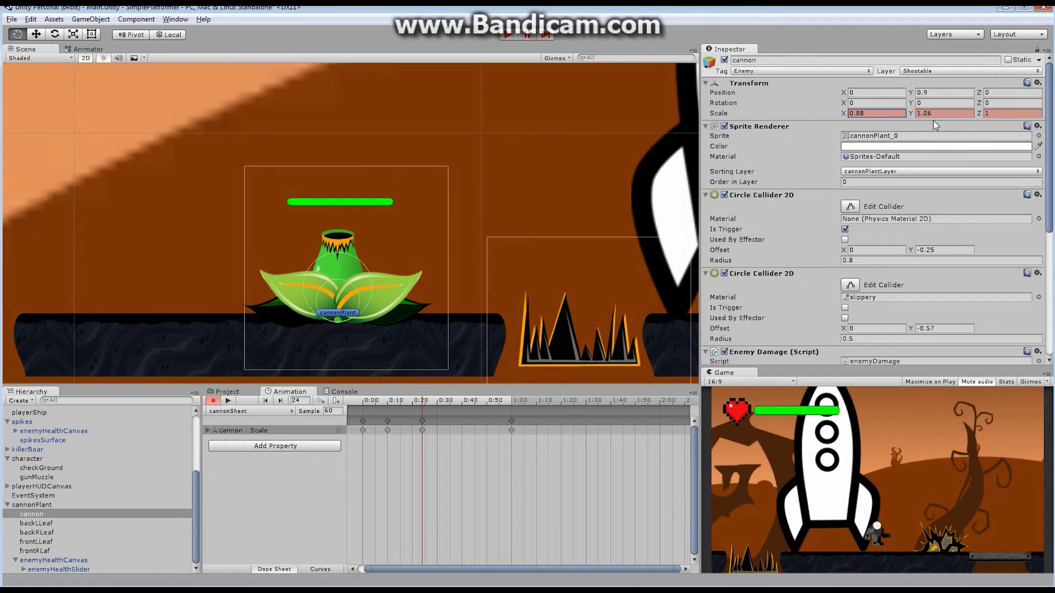
{"action": "left_click", "coordinate": [919, 113]}
{"action": "type", "text": "1.16"}
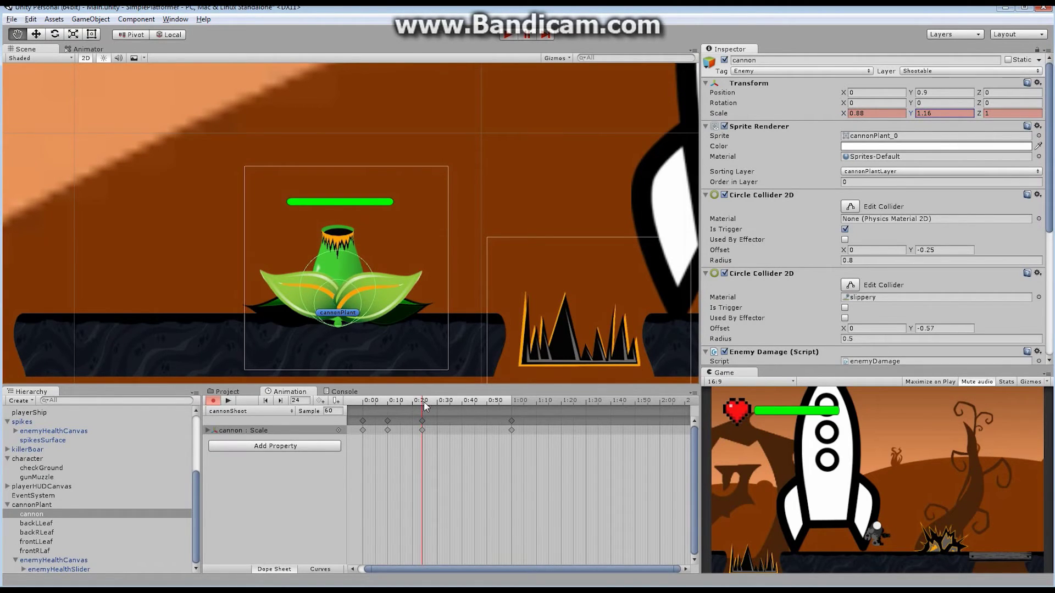
Move the frame 24 key to frame 20 and key the cannon's scale at frame 40 with X 1.17 and Y 0.96.
{"action": "left_click_drag", "start_coordinate": [424, 403], "coordinate": [463, 428]}
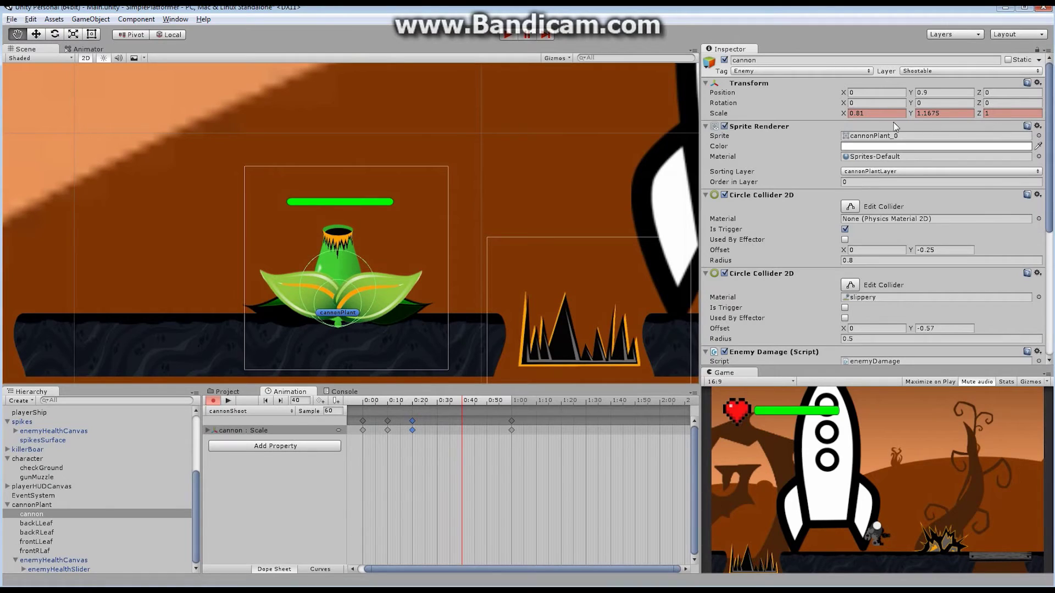
{"action": "left_click_drag", "start_coordinate": [845, 112], "coordinate": [907, 117]}
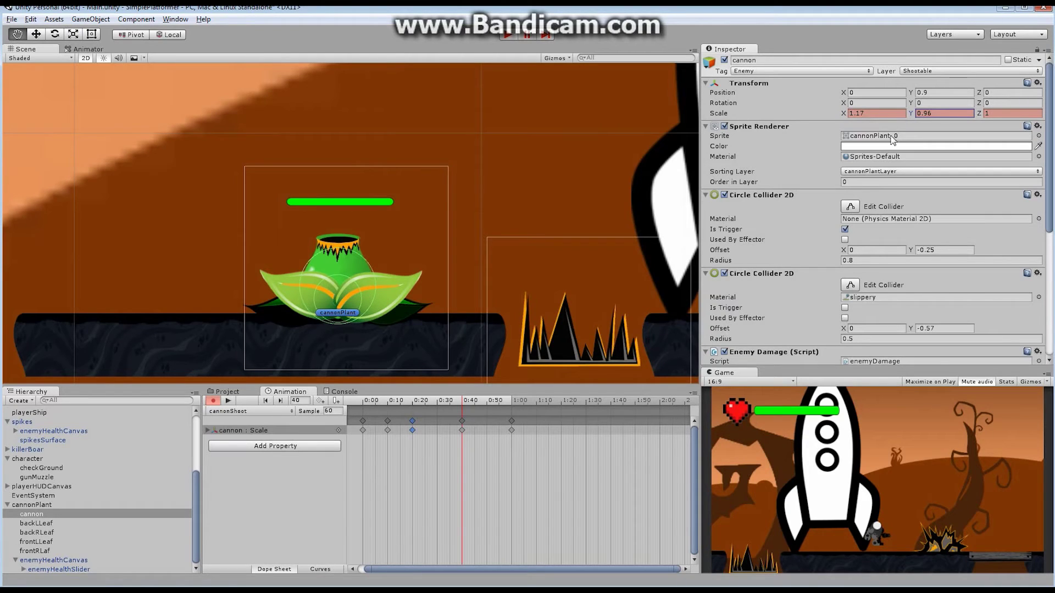
{"action": "left_click_drag", "start_coordinate": [459, 404], "coordinate": [512, 431]}
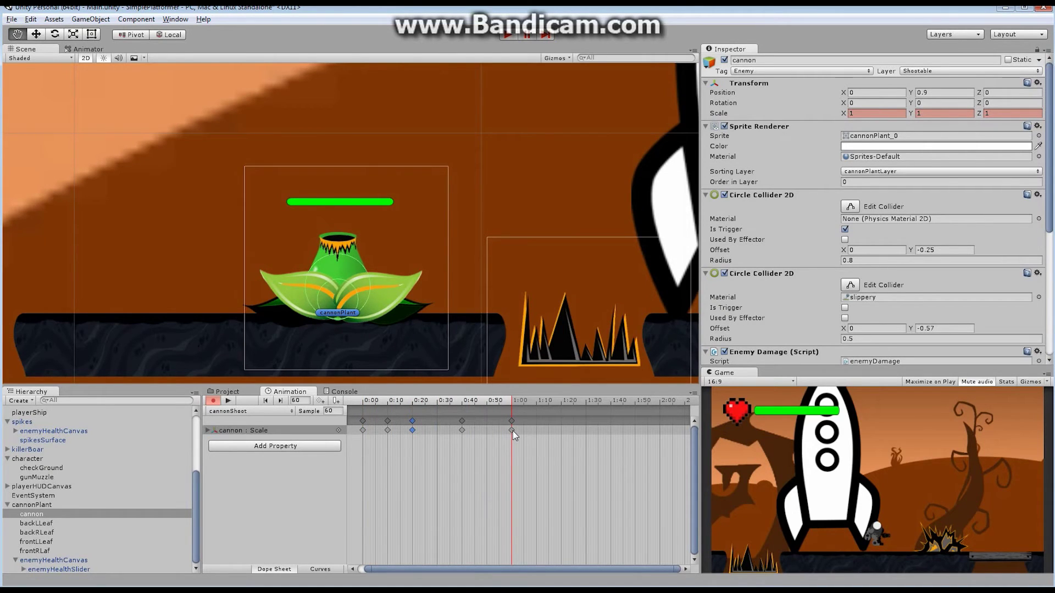
Scrub through the cannonShoot clip to preview the cannon's scale animation, returning to frame 0.
{"action": "left_click", "coordinate": [213, 400]}
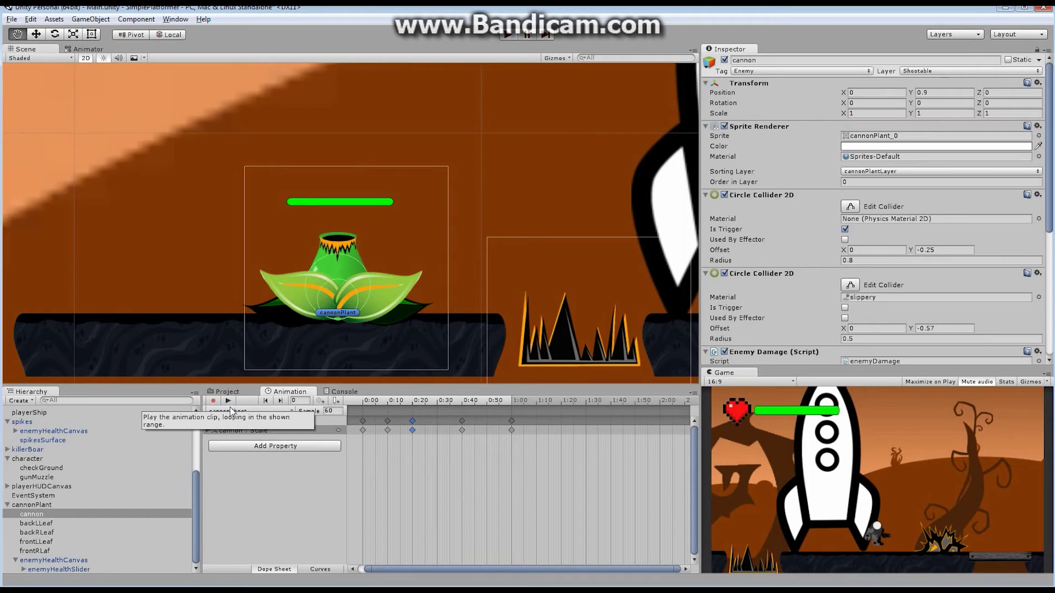
{"action": "left_click", "coordinate": [365, 401]}
{"action": "left_click_drag", "start_coordinate": [366, 405], "coordinate": [345, 411]}
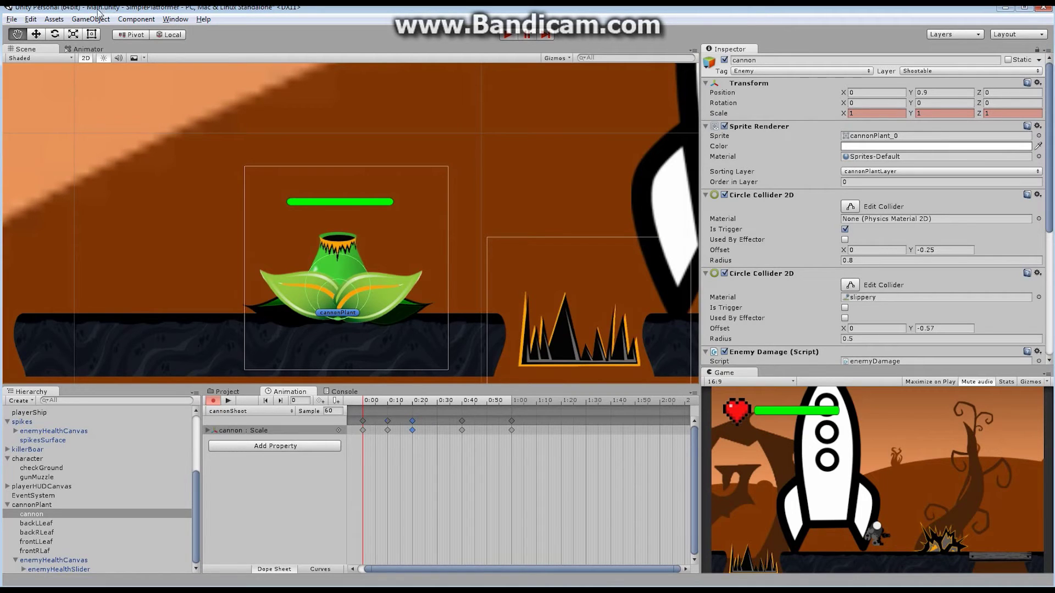
Place the cannonShoot state above cannonIdle in the Animator and make a transition from cannonIdle to cannonShoot.
{"action": "left_click", "coordinate": [86, 49]}
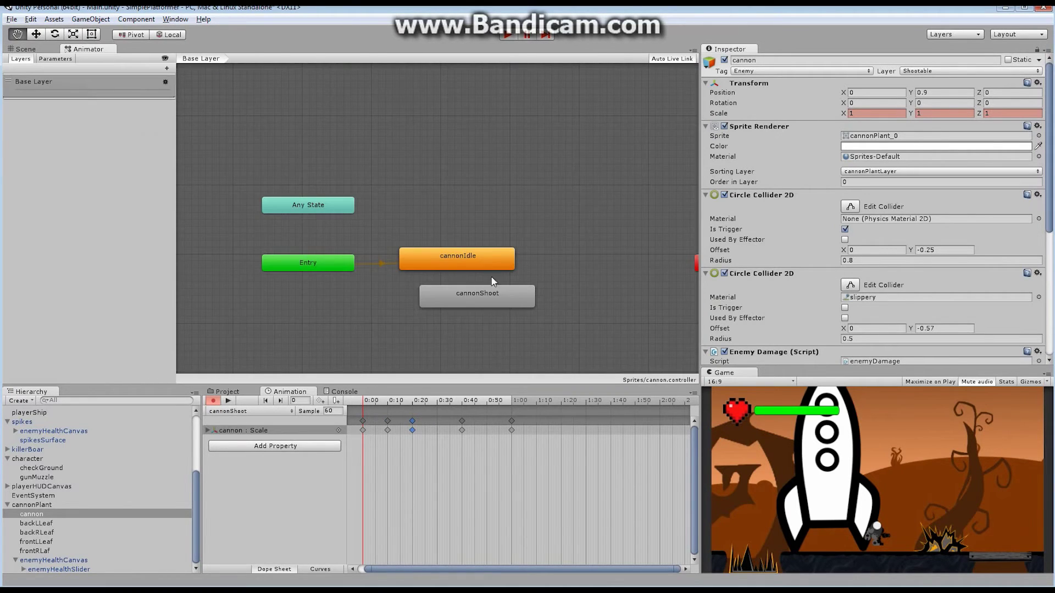
{"action": "left_click_drag", "start_coordinate": [492, 298], "coordinate": [467, 166]}
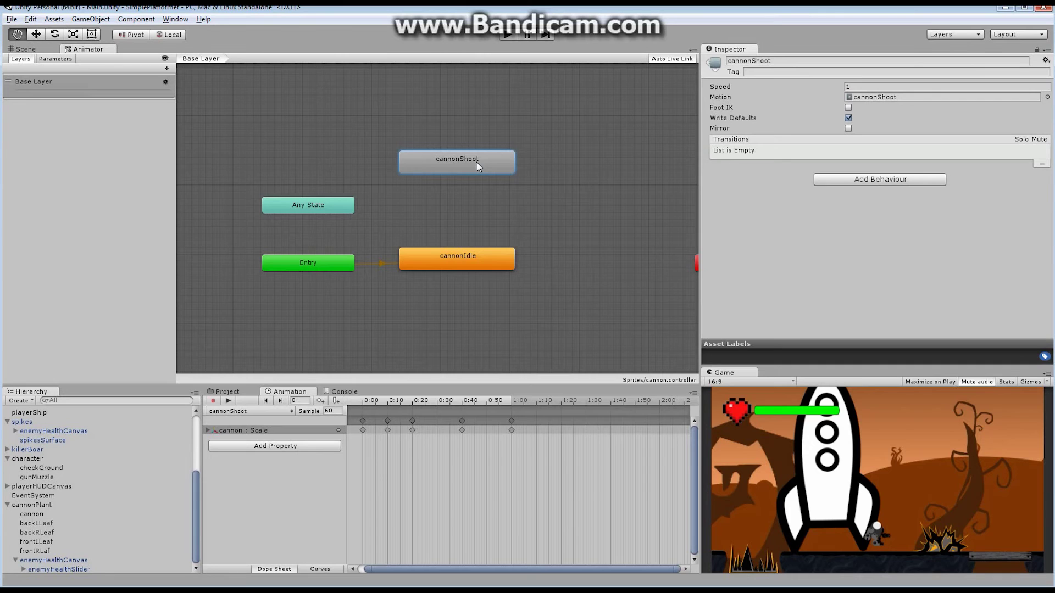
{"action": "right_click", "coordinate": [470, 257]}
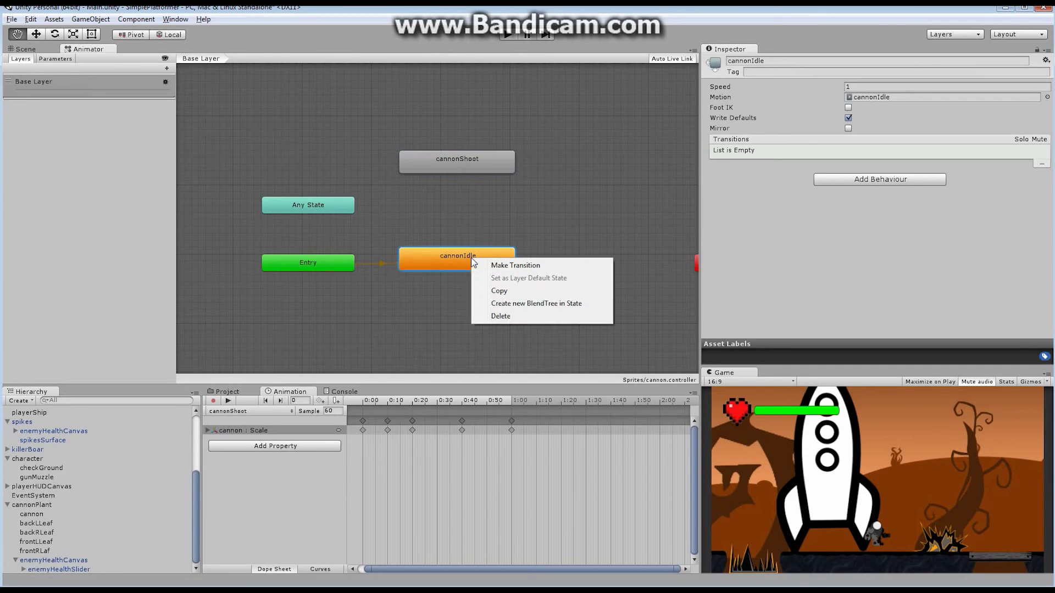
{"action": "left_click", "coordinate": [514, 266]}
{"action": "left_click", "coordinate": [470, 156]}
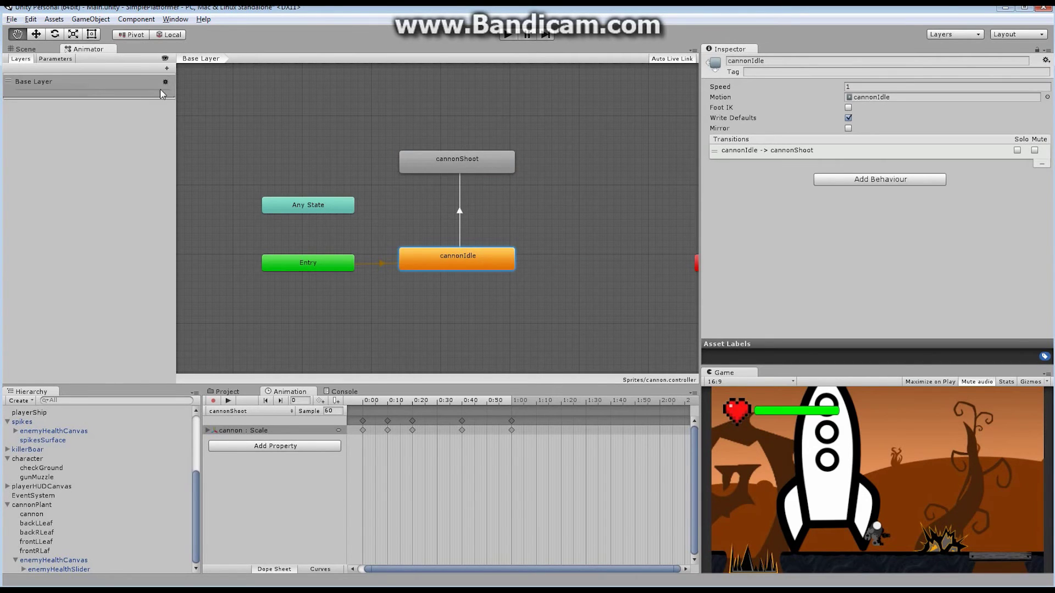
Add a Trigger parameter named cannonShoot to the cannon's animator controller.
{"action": "left_click", "coordinate": [56, 59]}
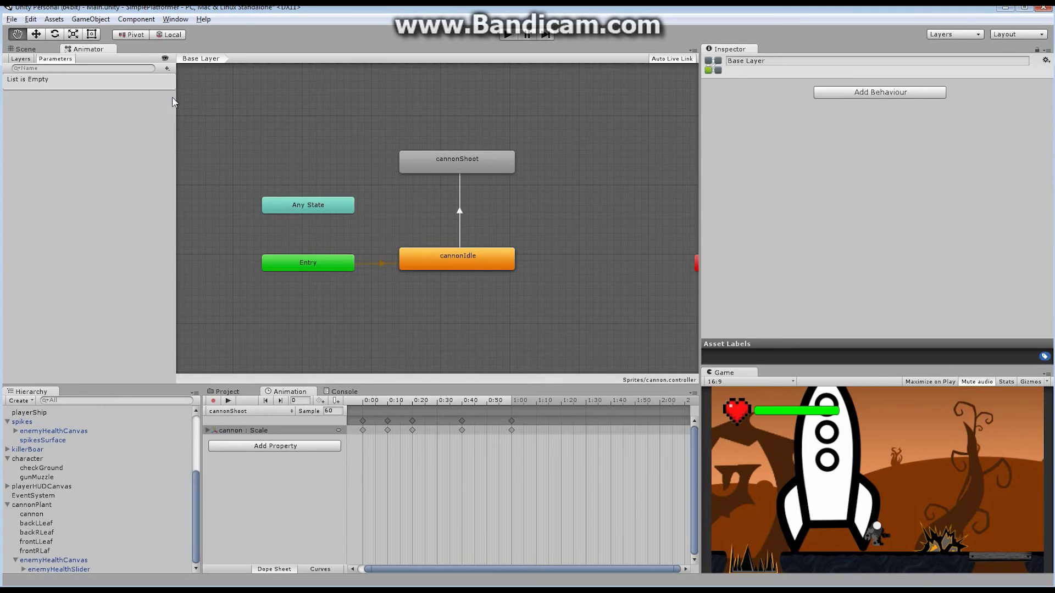
{"action": "left_click", "coordinate": [167, 69]}
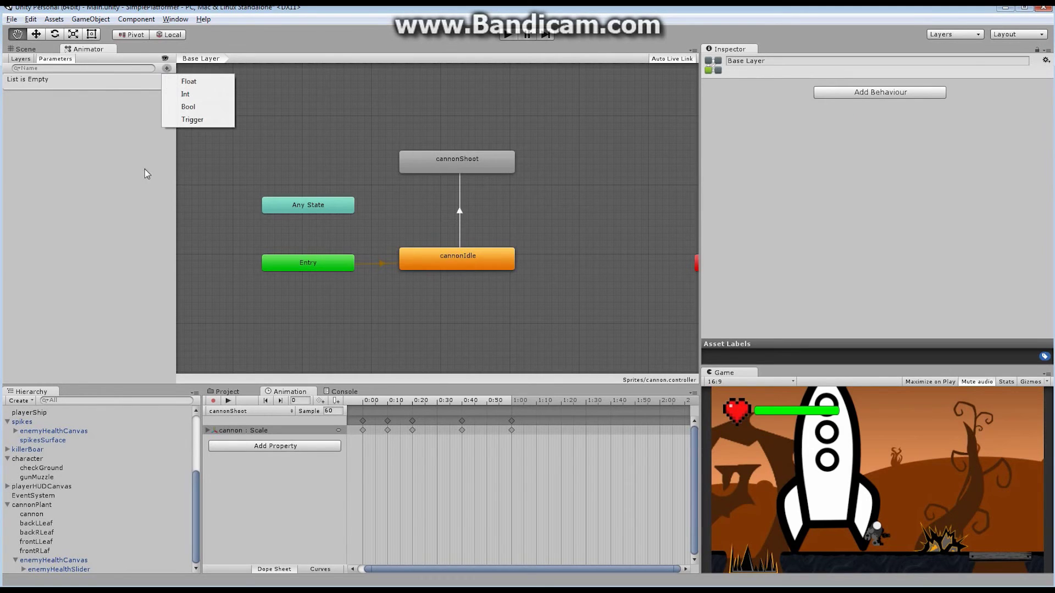
{"action": "left_click", "coordinate": [191, 120]}
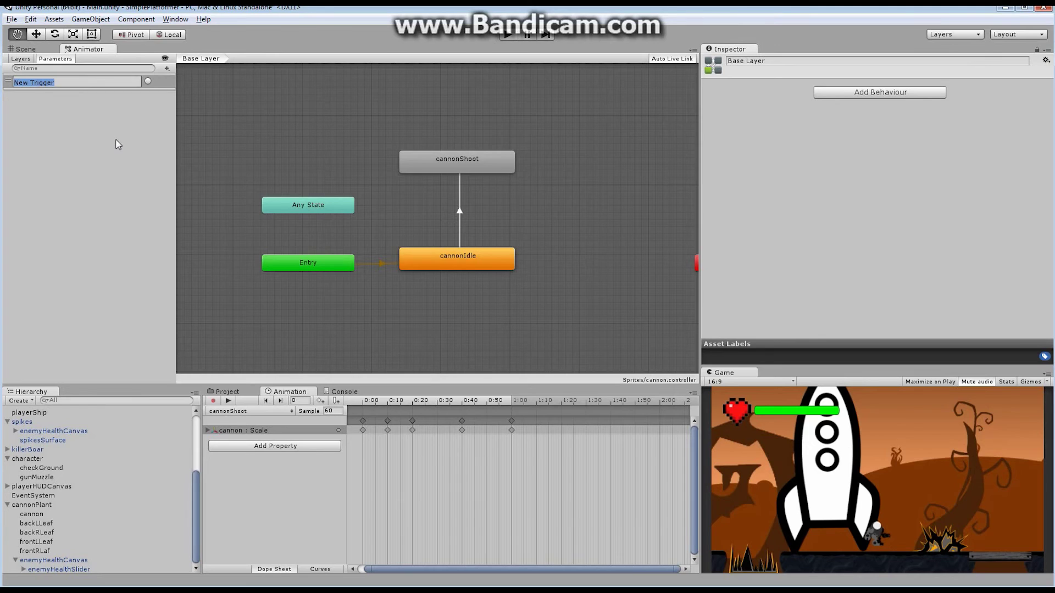
{"action": "type", "text": "cannonShoot"}
{"action": "key", "text": "Return"}
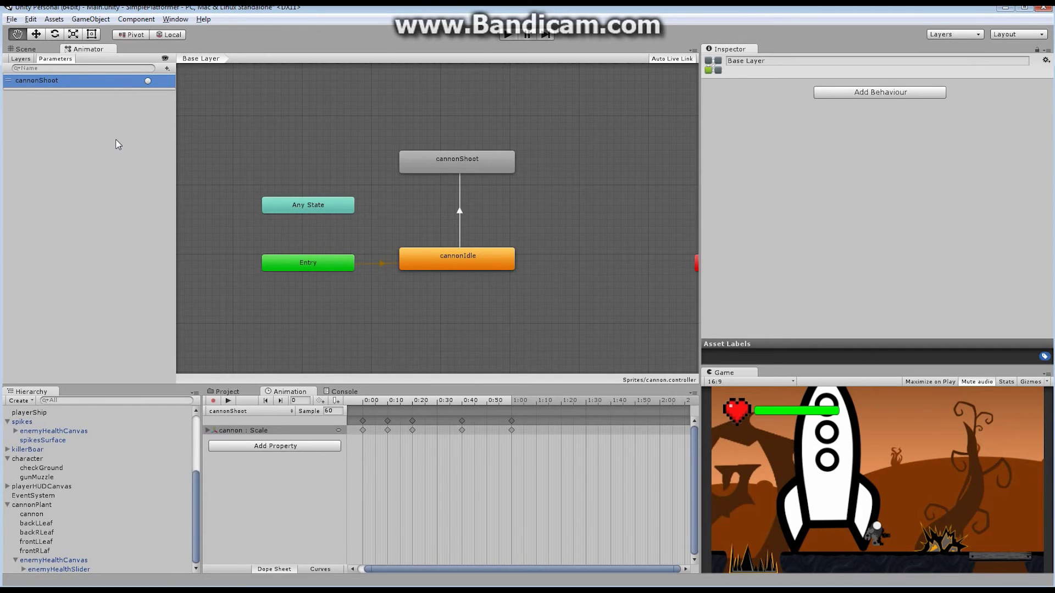
Add the cannonShoot trigger as the condition of the cannonIdle to cannonShoot transition.
{"action": "left_click", "coordinate": [458, 210]}
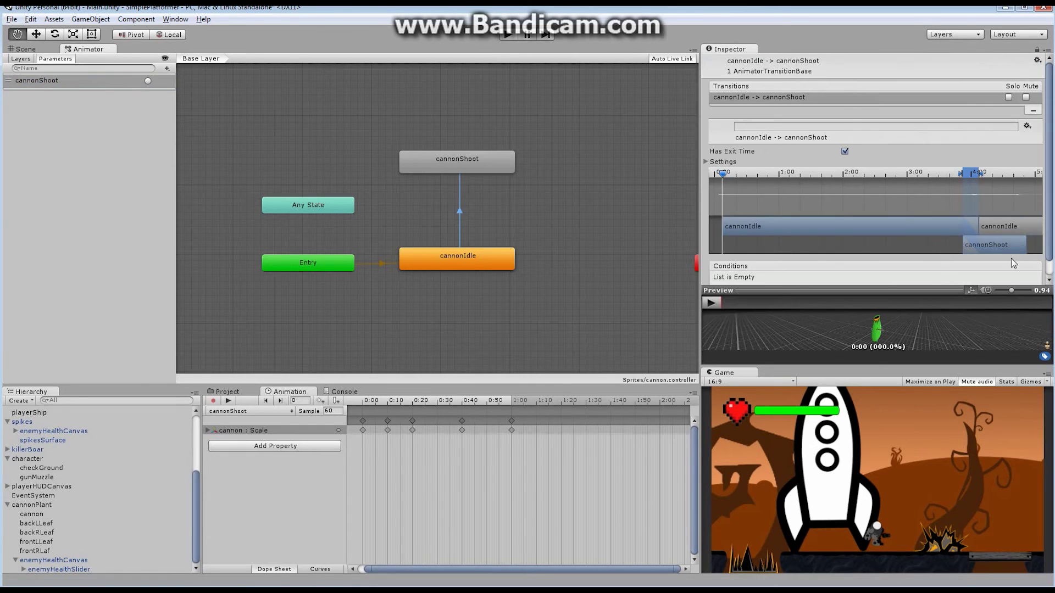
{"action": "left_click_drag", "start_coordinate": [1050, 189], "coordinate": [1050, 234]}
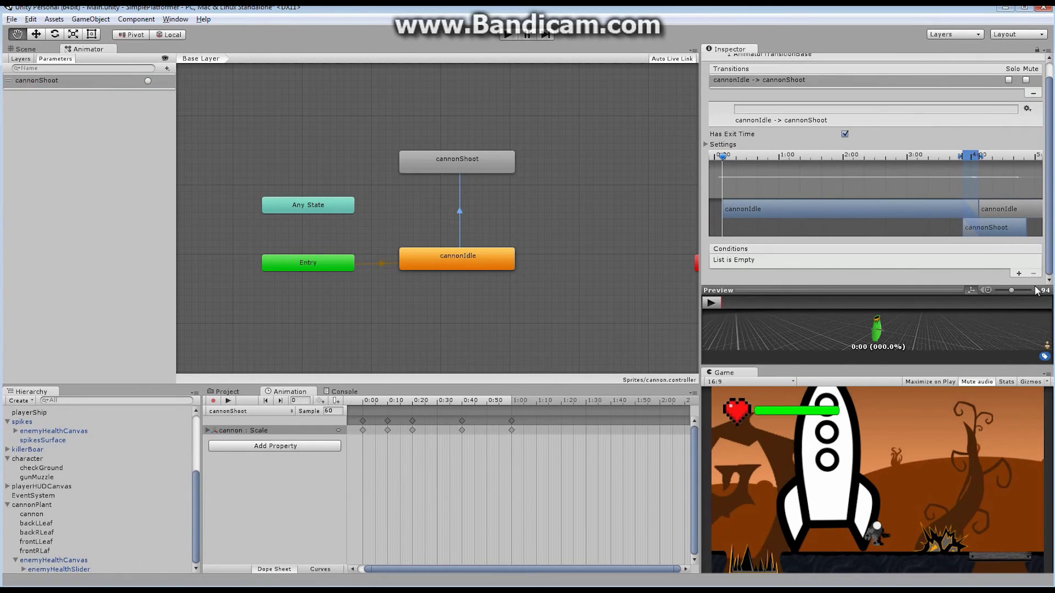
{"action": "left_click", "coordinate": [1020, 274]}
{"action": "left_click", "coordinate": [877, 263]}
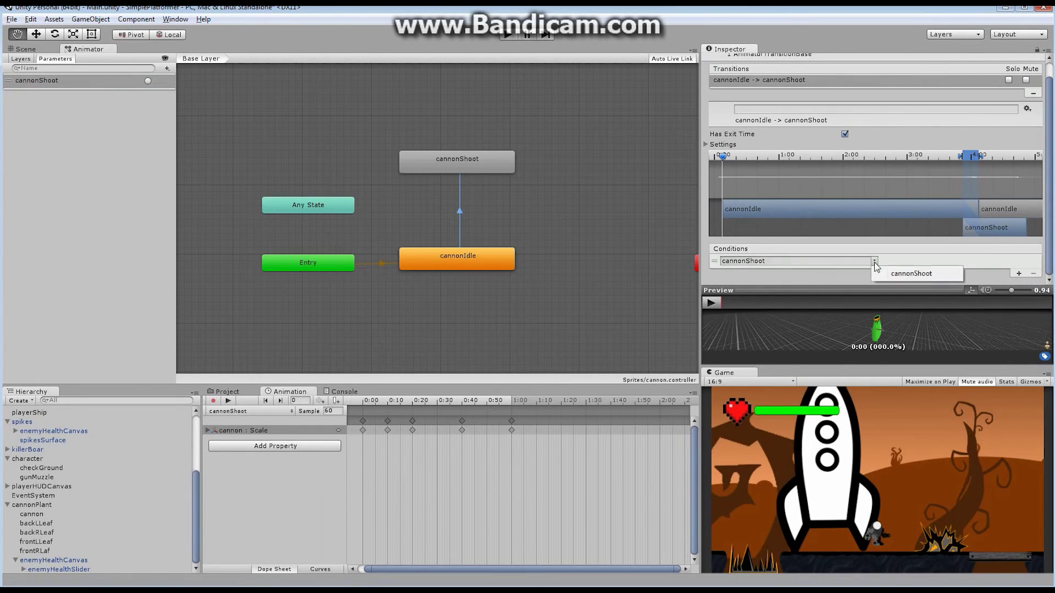
{"action": "left_click", "coordinate": [890, 274]}
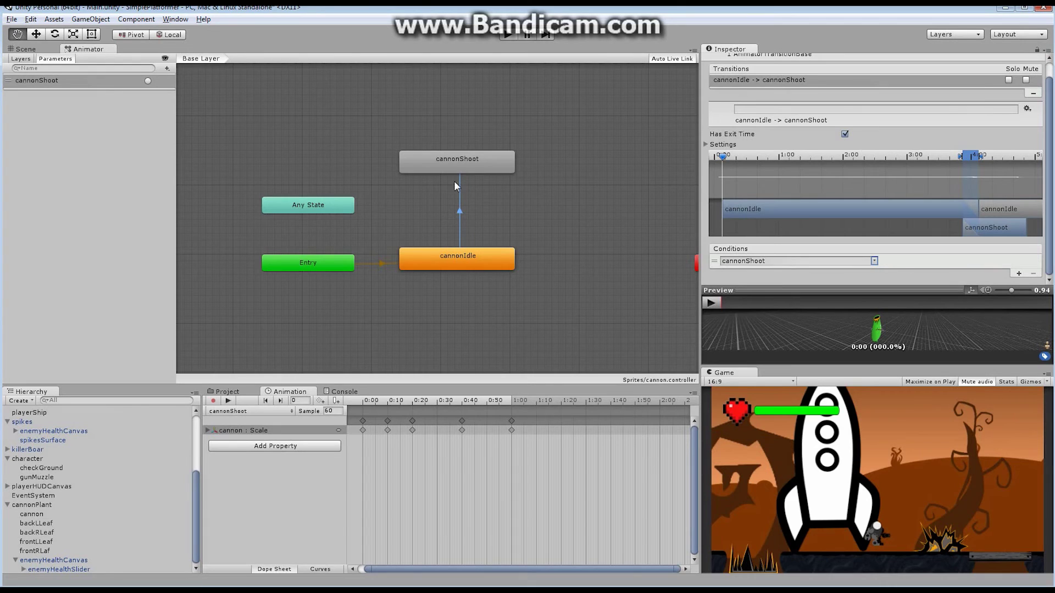
Make a transition from cannonShoot back to cannonIdle and extend its blend so it starts at 0:00.
{"action": "left_click", "coordinate": [453, 164]}
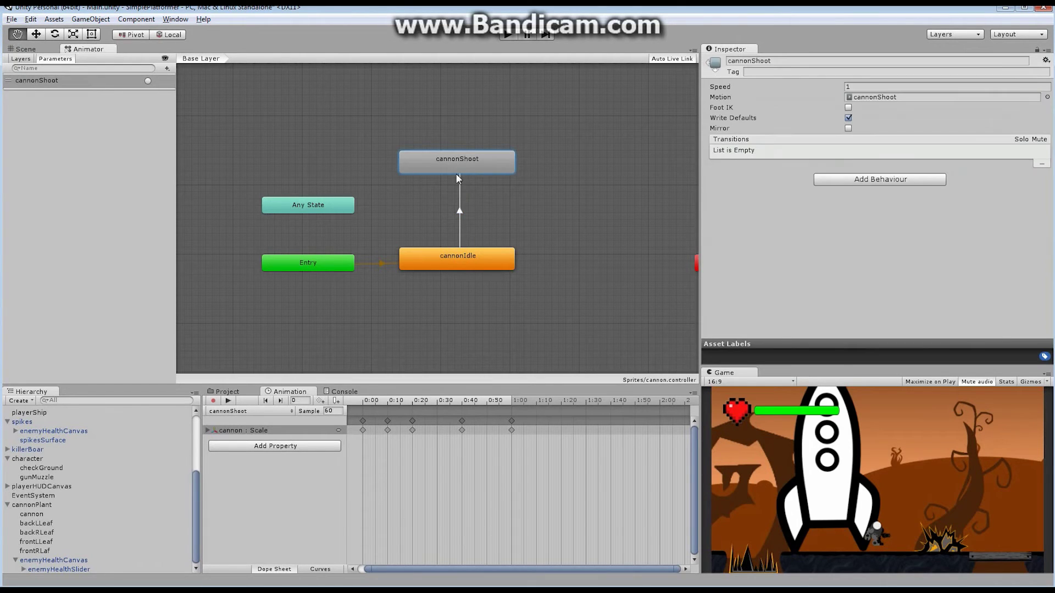
{"action": "right_click", "coordinate": [433, 159]}
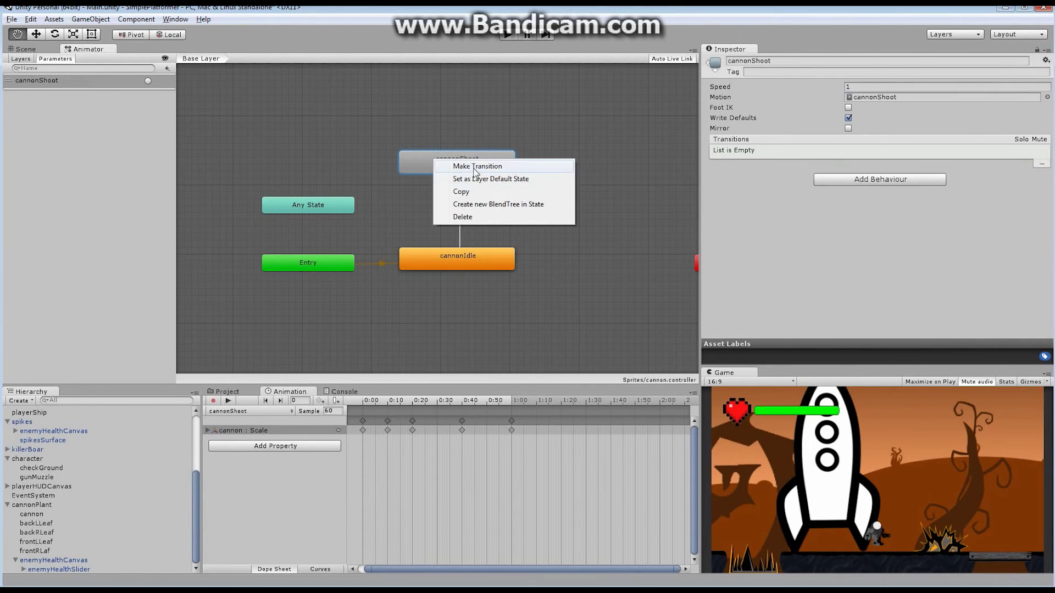
{"action": "left_click", "coordinate": [462, 165]}
{"action": "left_click", "coordinate": [443, 250]}
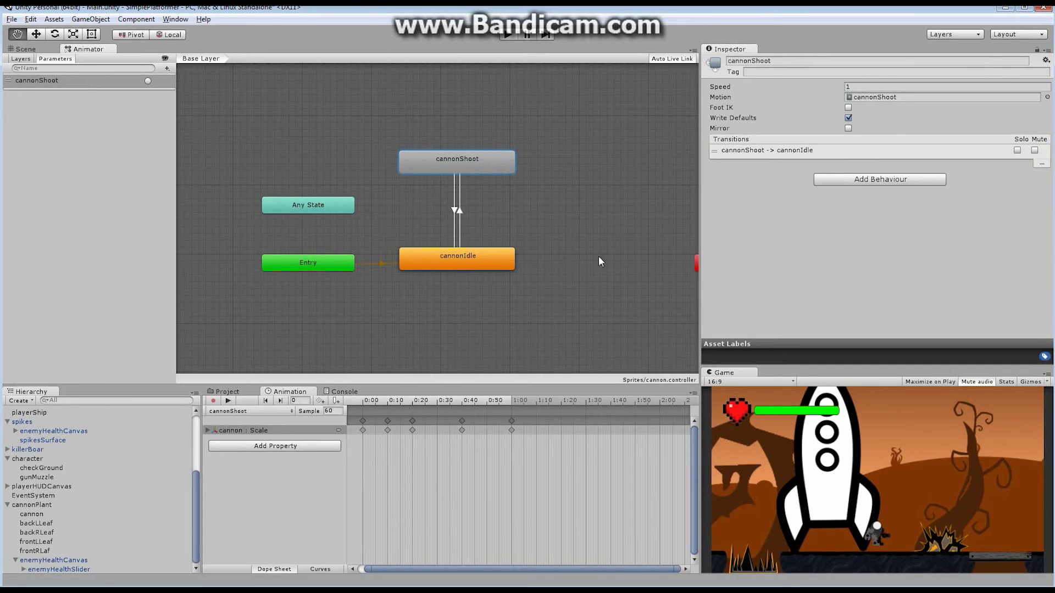
{"action": "left_click", "coordinate": [455, 212]}
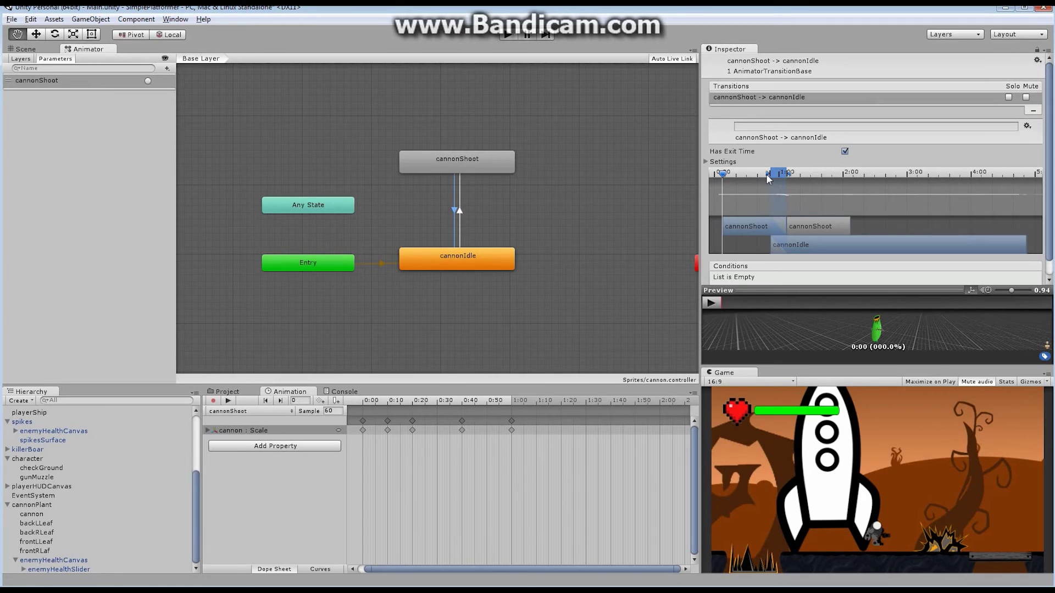
{"action": "left_click_drag", "start_coordinate": [767, 175], "coordinate": [718, 180]}
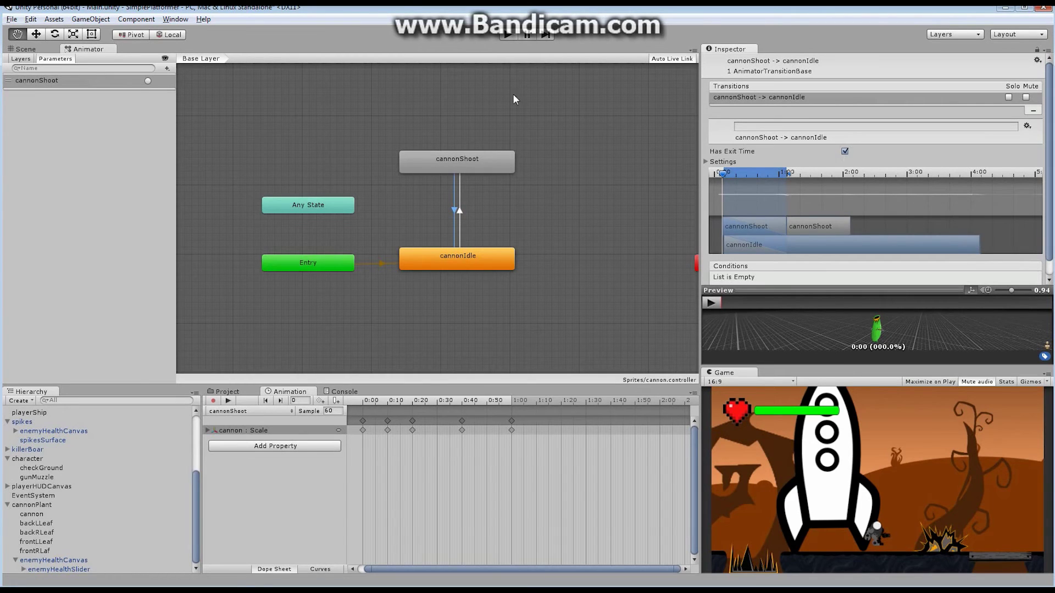
{"action": "left_click", "coordinate": [485, 173]}
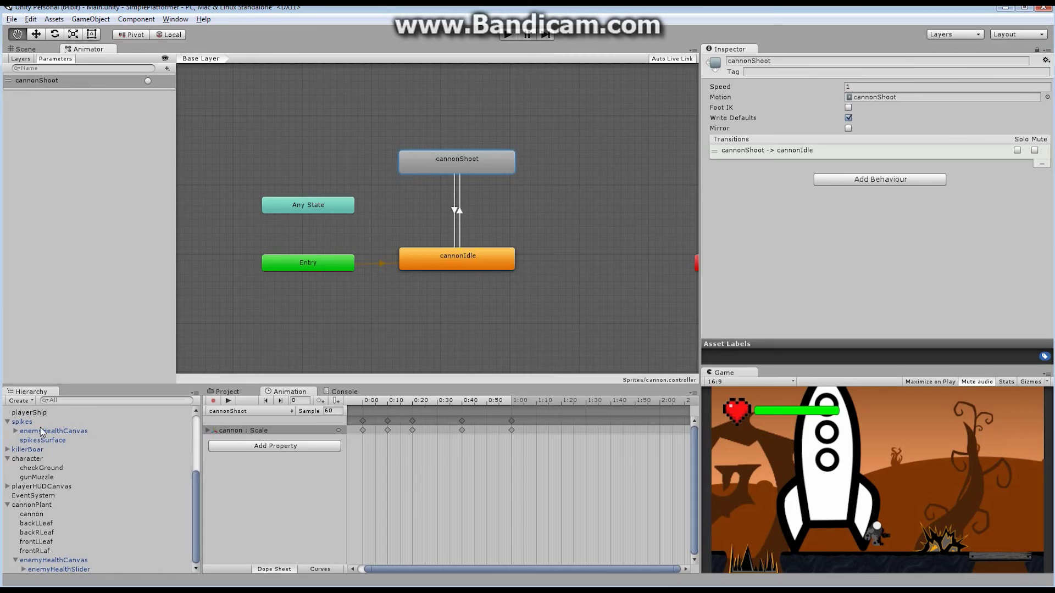
Add a Box Collider 2D to the cannonPlant parent object with size X 13 and Y 10.
{"action": "left_click", "coordinate": [38, 505]}
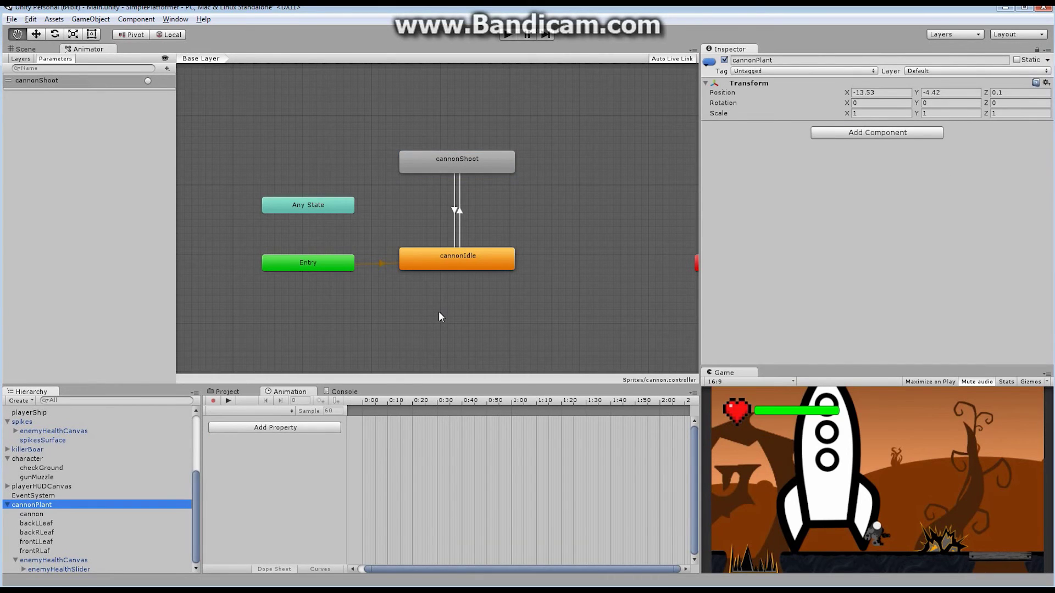
{"action": "left_click", "coordinate": [24, 50]}
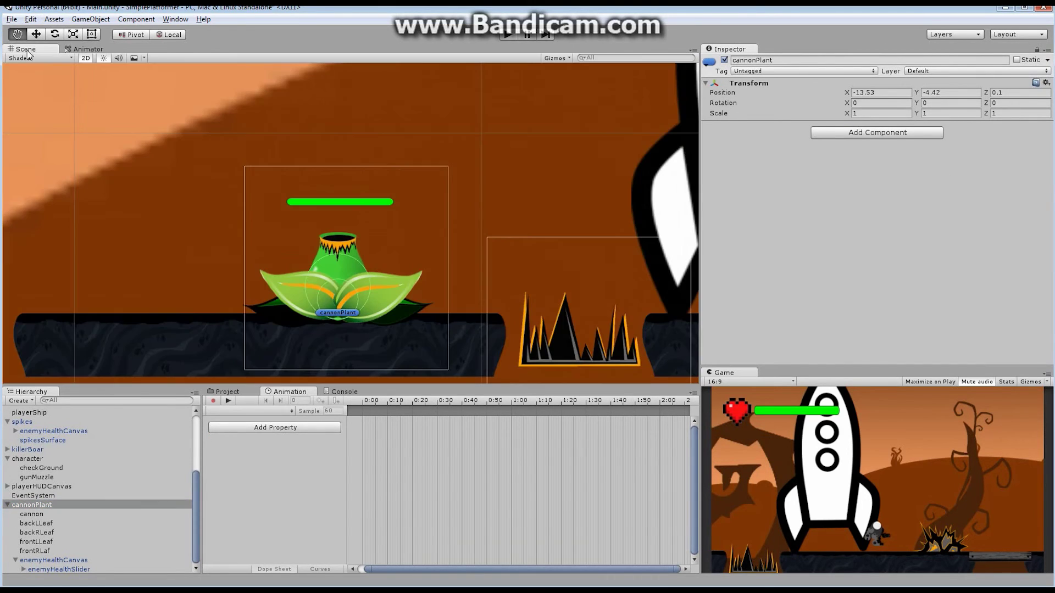
{"action": "scroll", "coordinate": [440, 217], "scroll_direction": "down", "scroll_amount": 4}
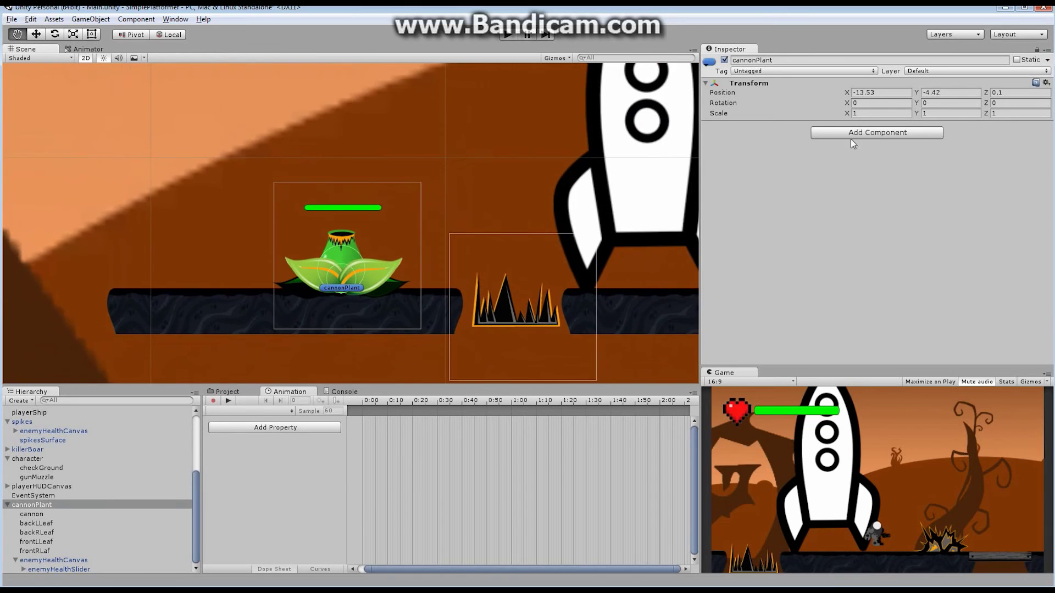
{"action": "left_click", "coordinate": [887, 135]}
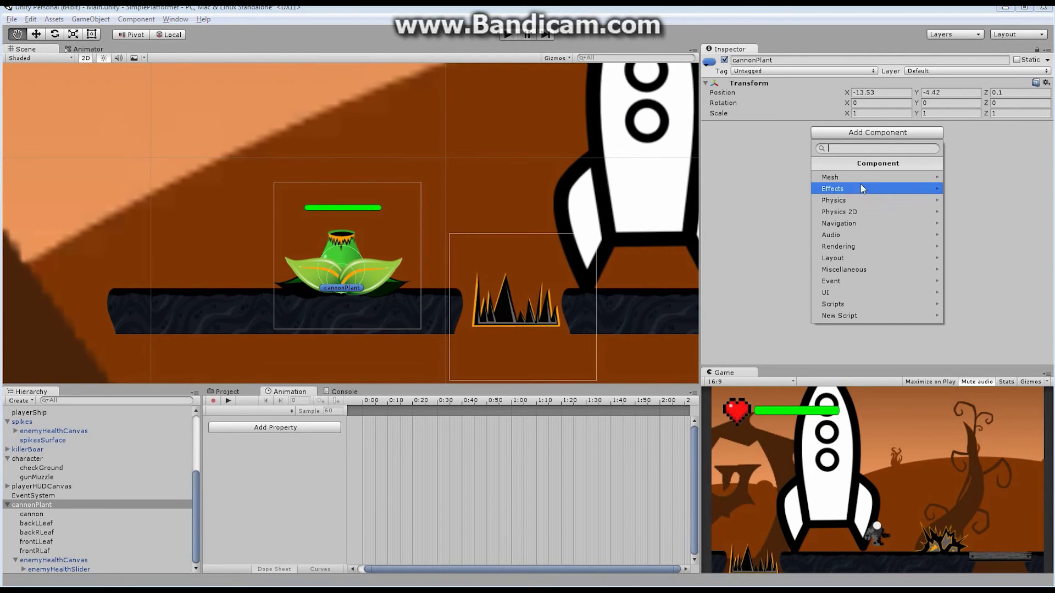
{"action": "left_click", "coordinate": [856, 212]}
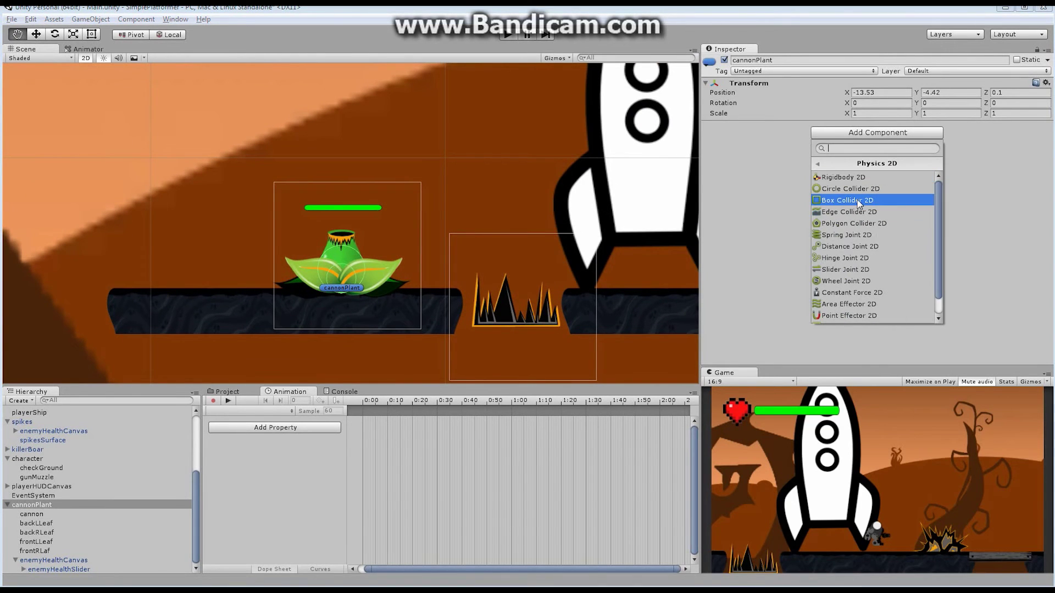
{"action": "left_click", "coordinate": [857, 201]}
{"action": "type", "text": "13"}
{"action": "key", "text": "Tab"}
{"action": "type", "text": "10"}
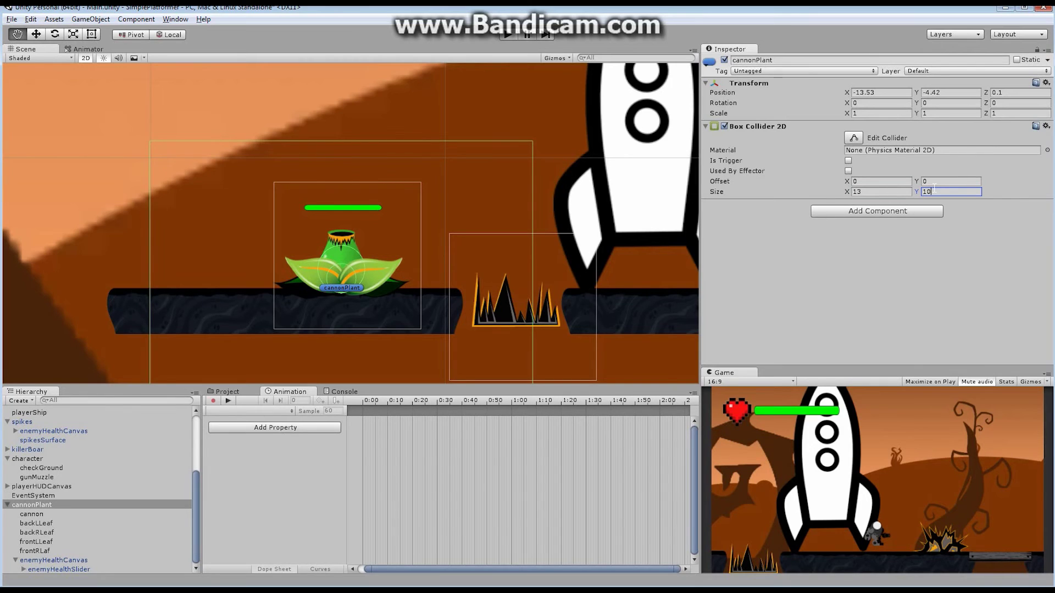
Set the cannonPlant box collider's Y size to 5 and Y offset to 2.39, and make it a trigger.
{"action": "double_click", "coordinate": [926, 192]}
{"action": "type", "text": "5"}
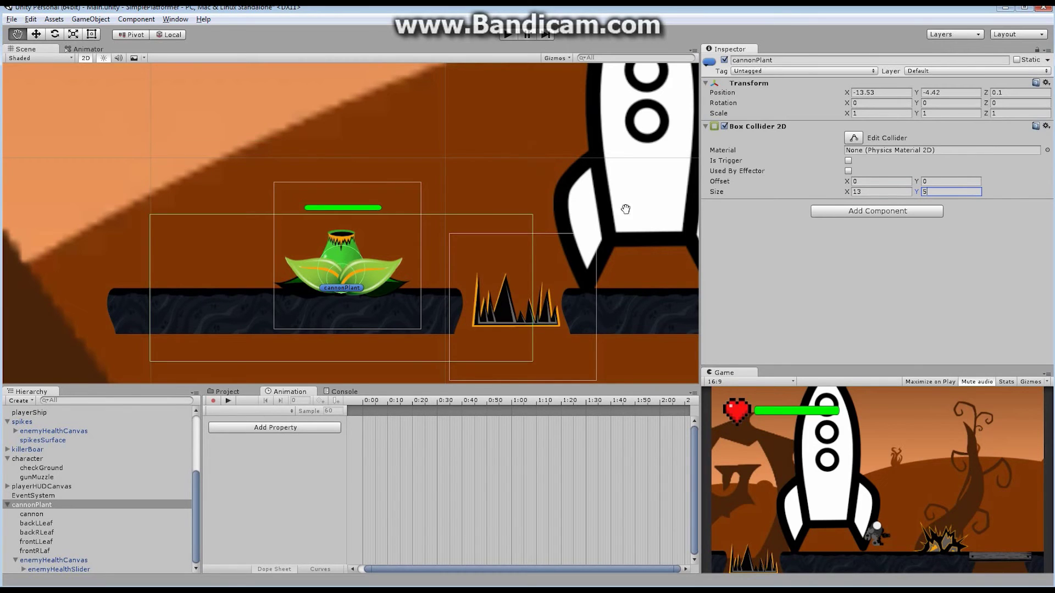
{"action": "left_click", "coordinate": [915, 181]}
{"action": "left_click_drag", "start_coordinate": [915, 185], "coordinate": [963, 182]}
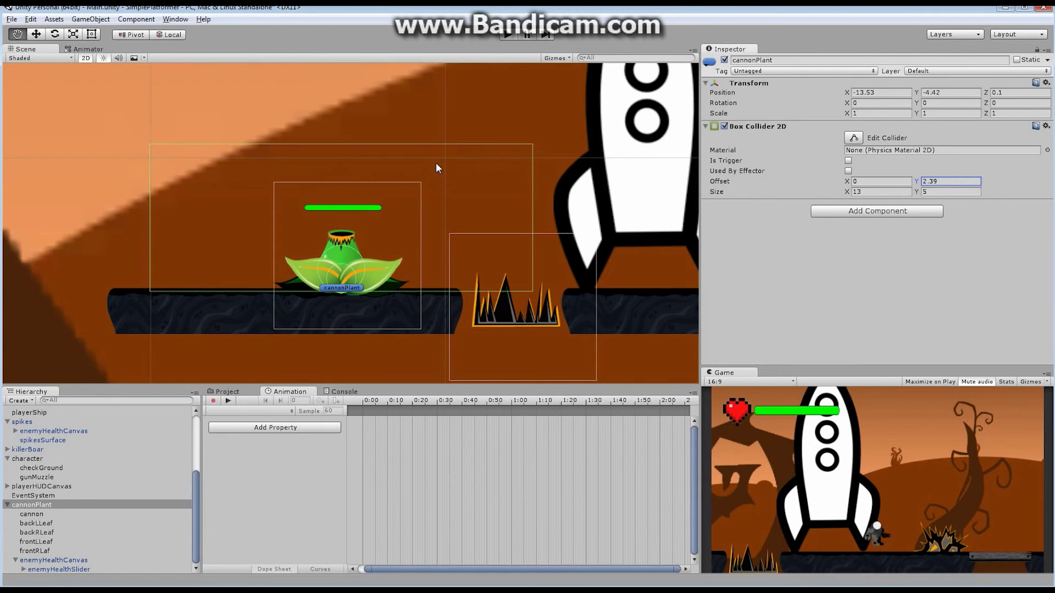
{"action": "left_click", "coordinate": [848, 161]}
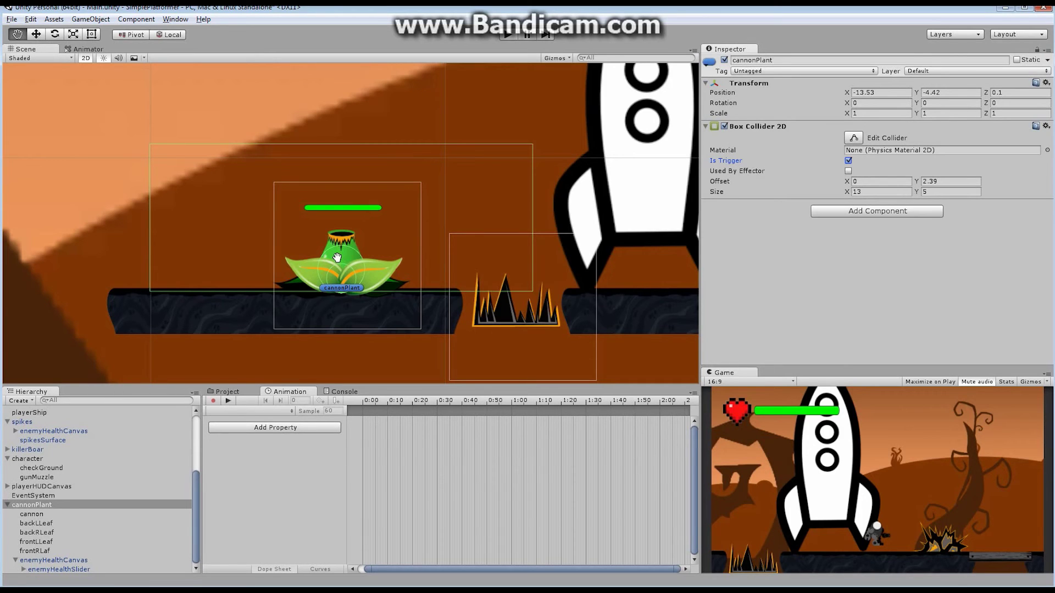
Place the spore sprite from the Sprites folder into the scene beside the cannon plant.
{"action": "left_click", "coordinate": [227, 391]}
{"action": "left_click", "coordinate": [233, 466]}
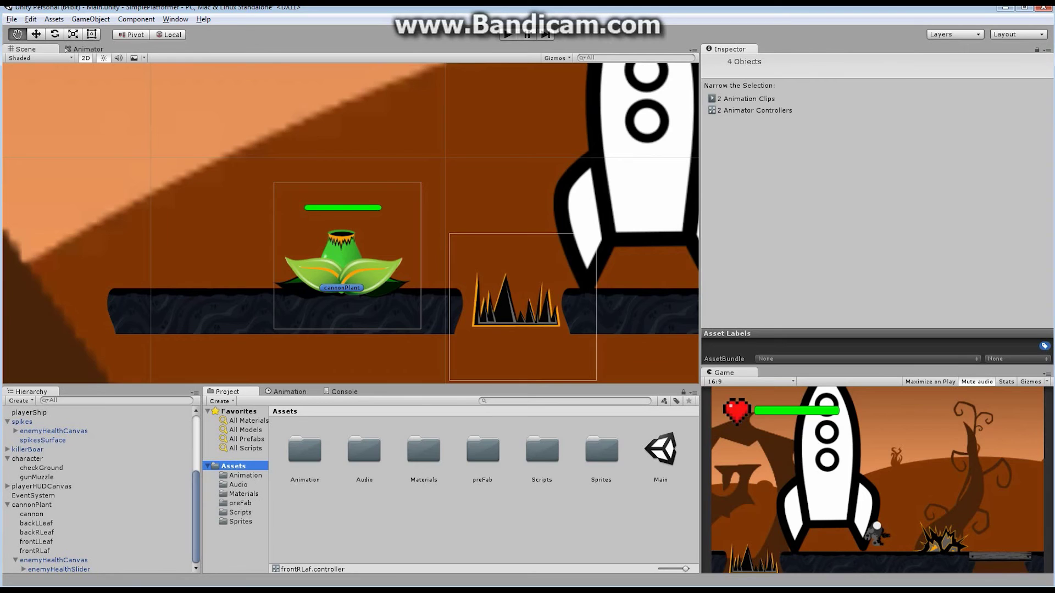
{"action": "left_click", "coordinate": [245, 522]}
{"action": "left_click_drag", "start_coordinate": [695, 431], "coordinate": [686, 519]}
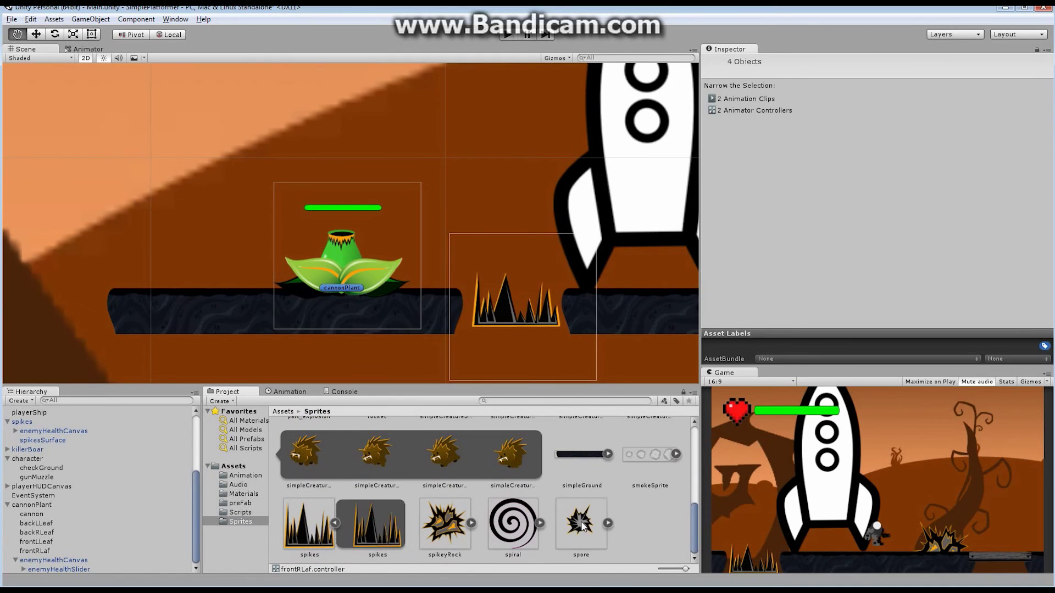
{"action": "left_click_drag", "start_coordinate": [583, 526], "coordinate": [488, 192]}
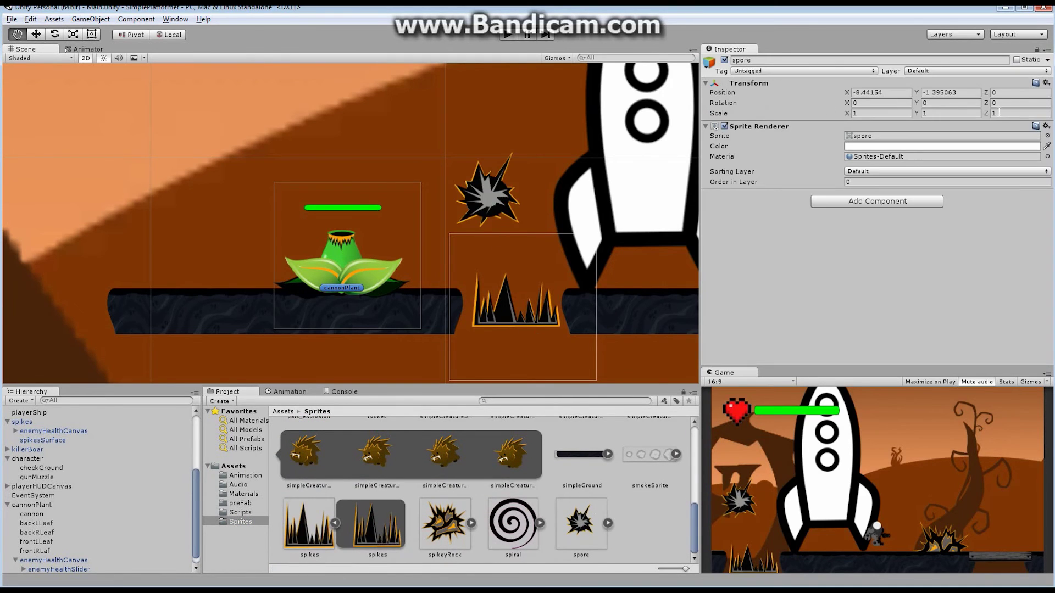
Reset the spore's transform and set its X and Y scale to 0.5.
{"action": "left_click", "coordinate": [1046, 83]}
{"action": "left_click", "coordinate": [1021, 90]}
{"action": "key", "text": "f"}
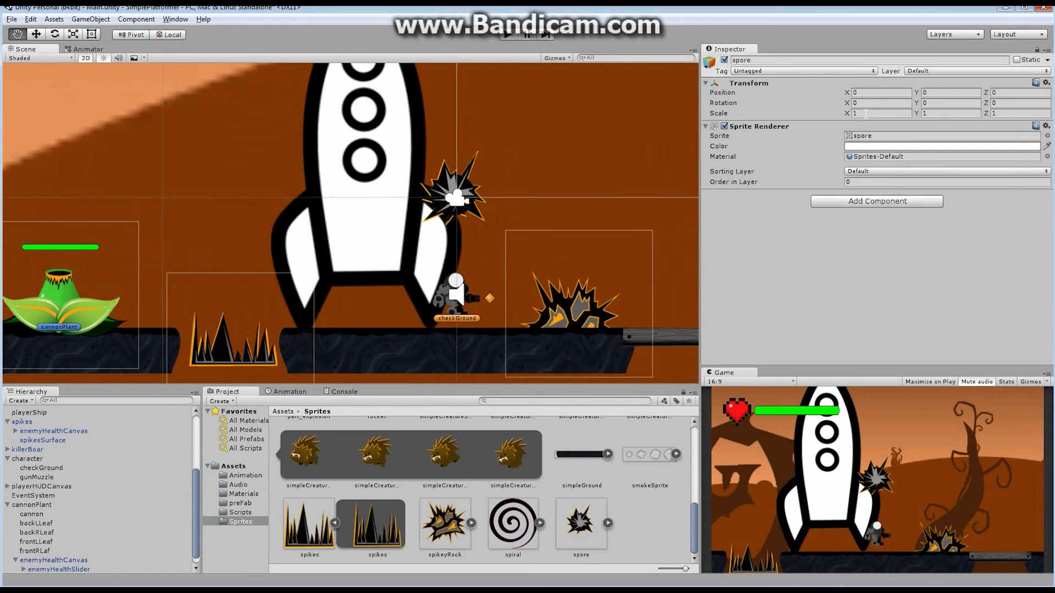
{"action": "left_click", "coordinate": [861, 112]}
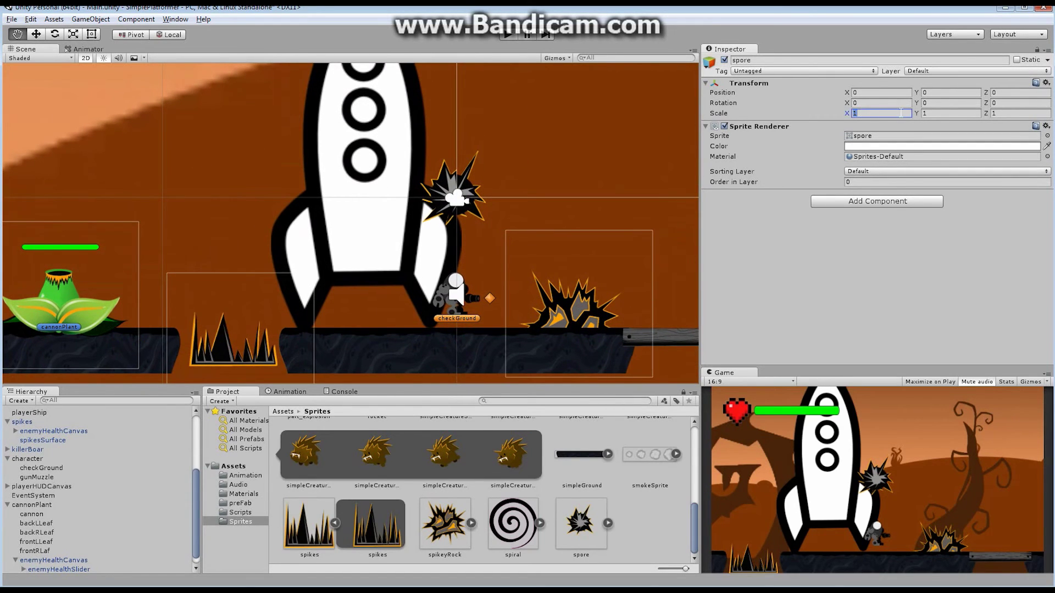
{"action": "type", "text": ".5"}
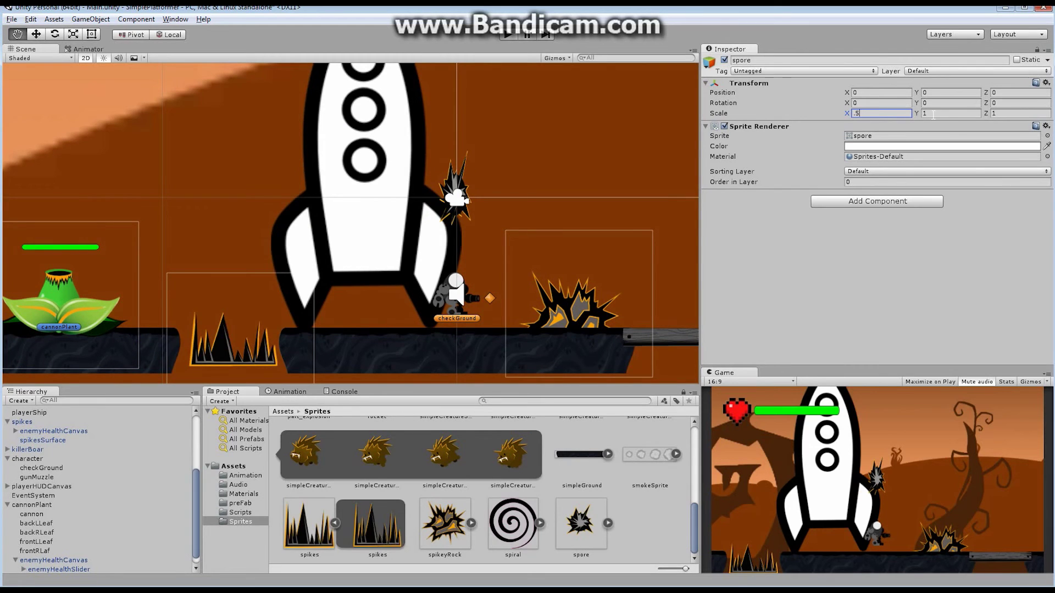
{"action": "left_click", "coordinate": [933, 113]}
{"action": "type", "text": ".5"}
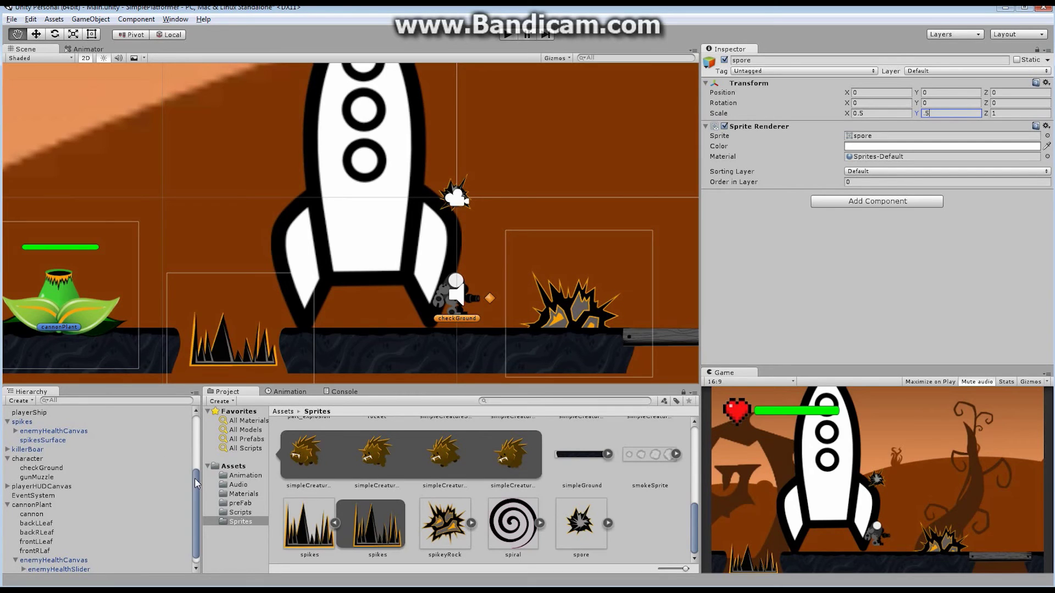
Add a Rigidbody 2D component to the spore.
{"action": "left_click_drag", "start_coordinate": [196, 484], "coordinate": [200, 513]}
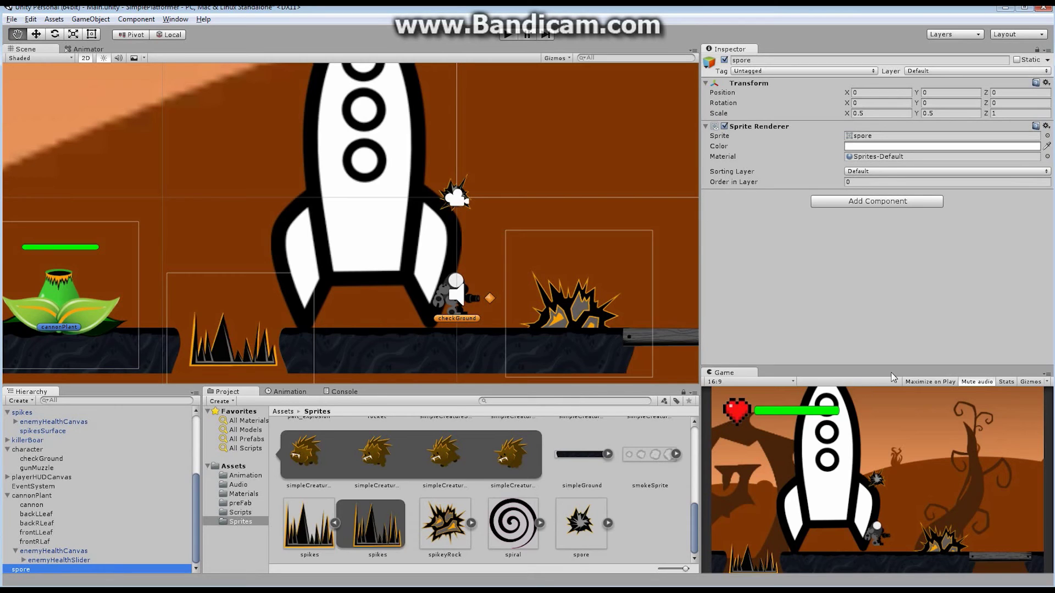
{"action": "left_click", "coordinate": [881, 202]}
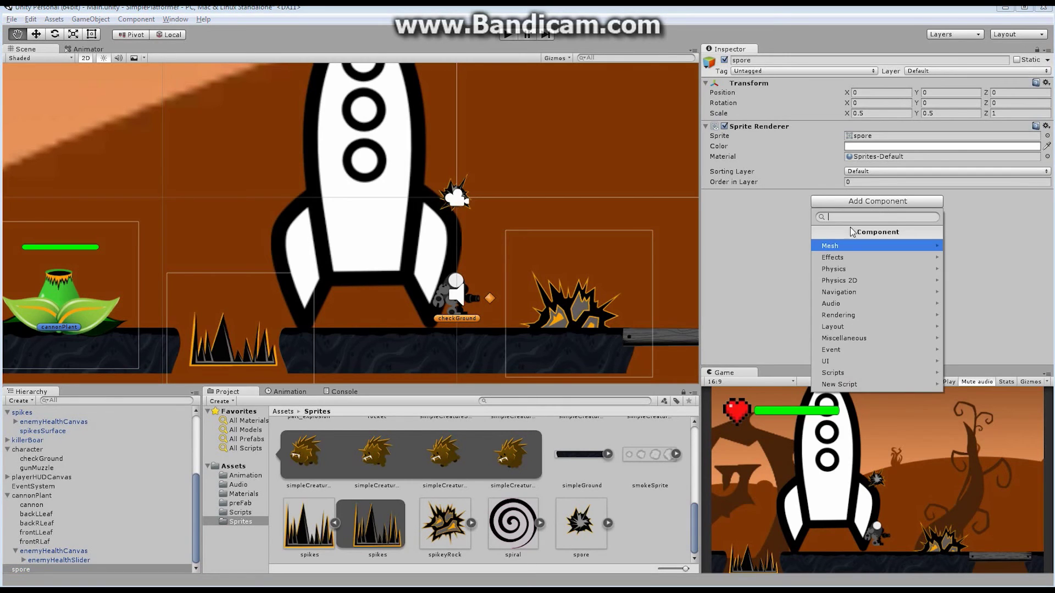
{"action": "left_click", "coordinate": [853, 282]}
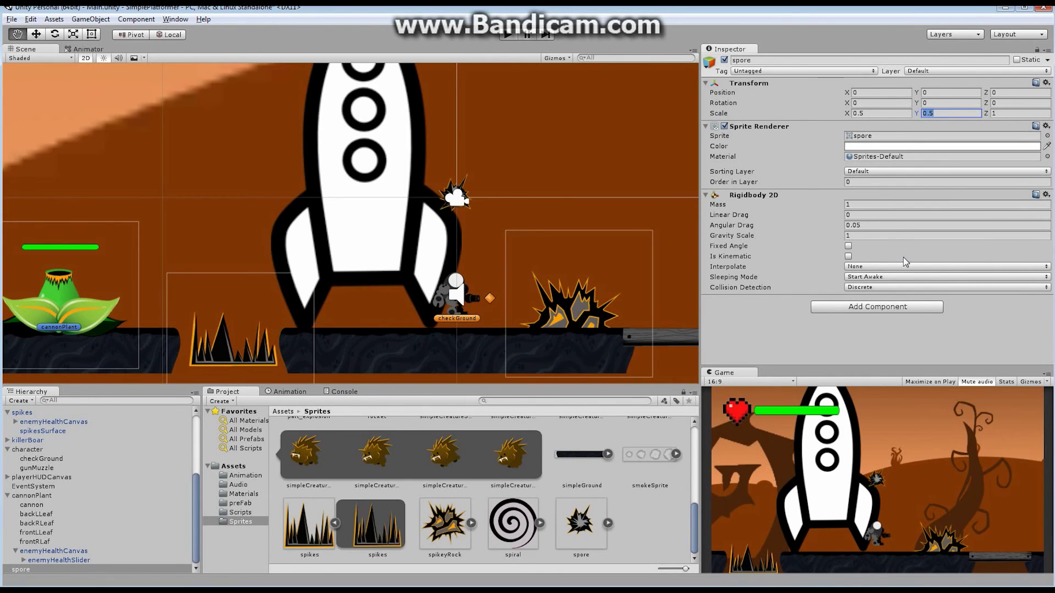
Add a Circle Collider 2D to the spore as a trigger with radius 1.5.
{"action": "left_click", "coordinate": [874, 307]}
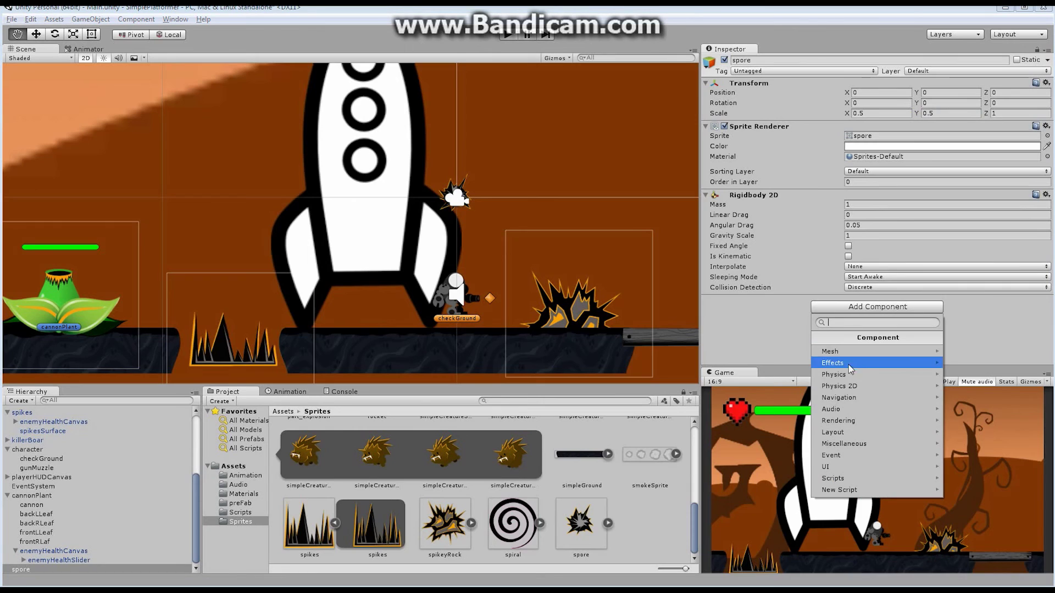
{"action": "left_click", "coordinate": [842, 386]}
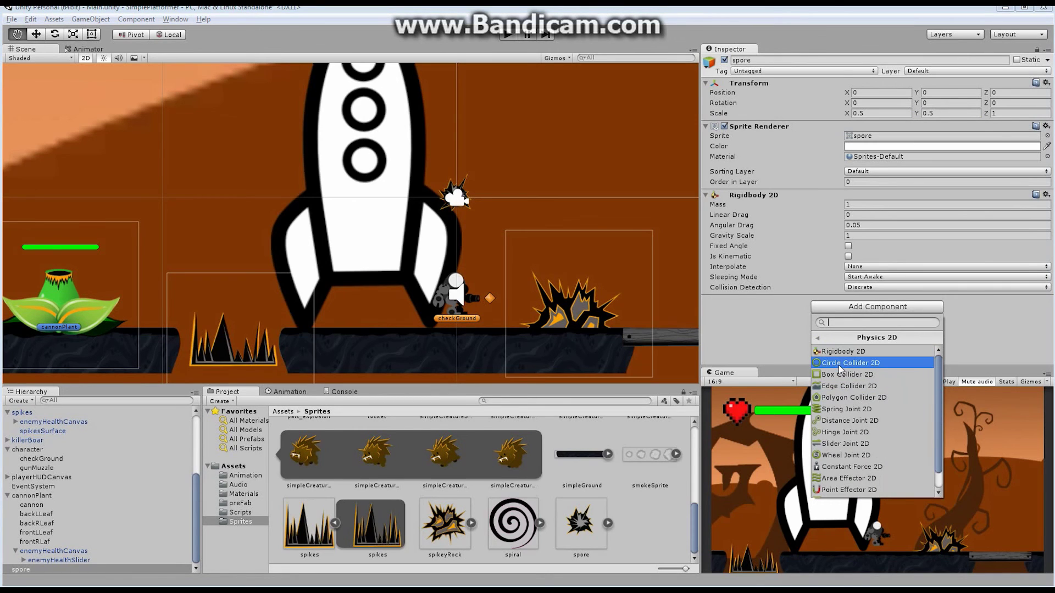
{"action": "left_click", "coordinate": [839, 363]}
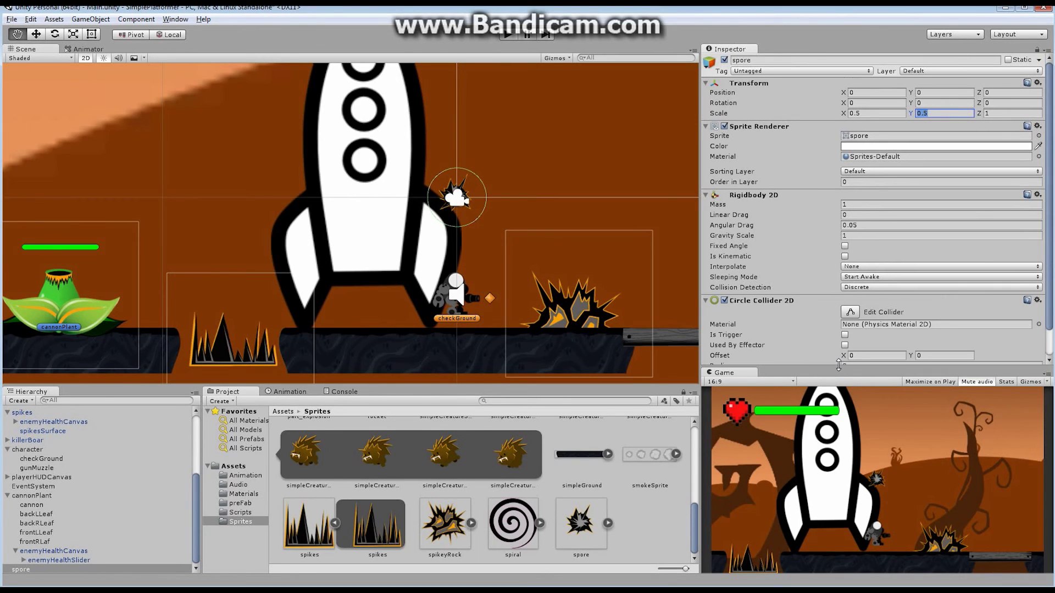
{"action": "left_click", "coordinate": [844, 335]}
{"action": "scroll", "coordinate": [1047, 216], "scroll_direction": "down", "scroll_amount": 2}
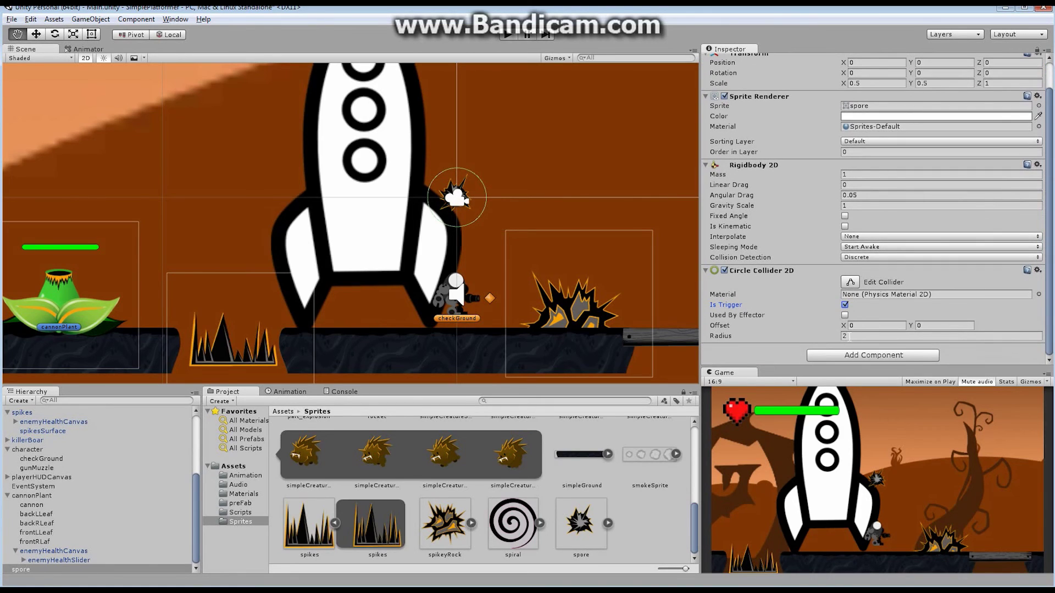
{"action": "left_click", "coordinate": [860, 337]}
{"action": "type", "text": "1.5"}
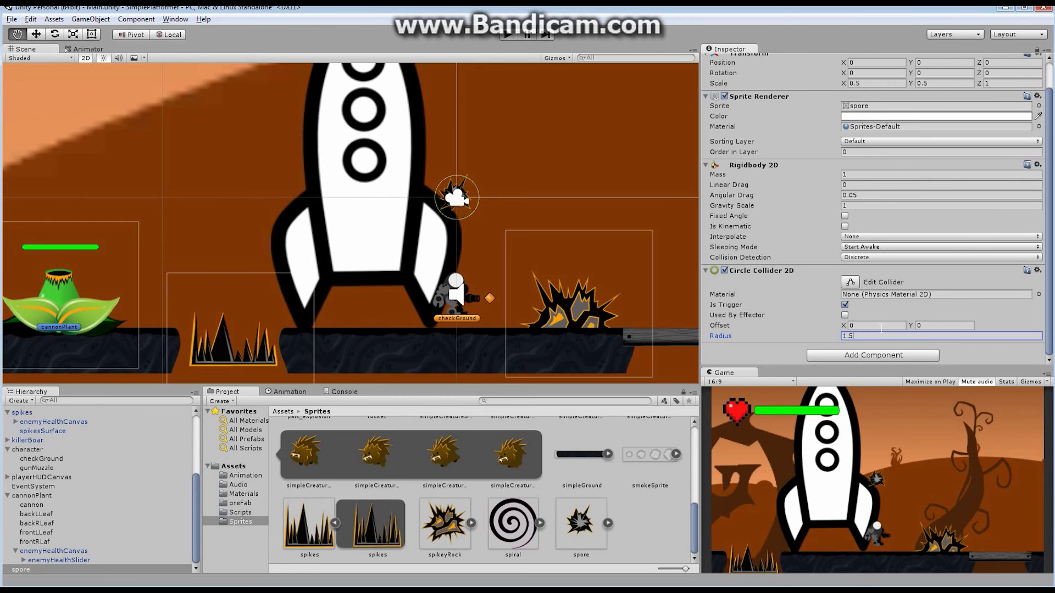
Add a second Circle Collider 2D to the spore and set the first collider's radius to 0.5.
{"action": "left_click", "coordinate": [882, 356]}
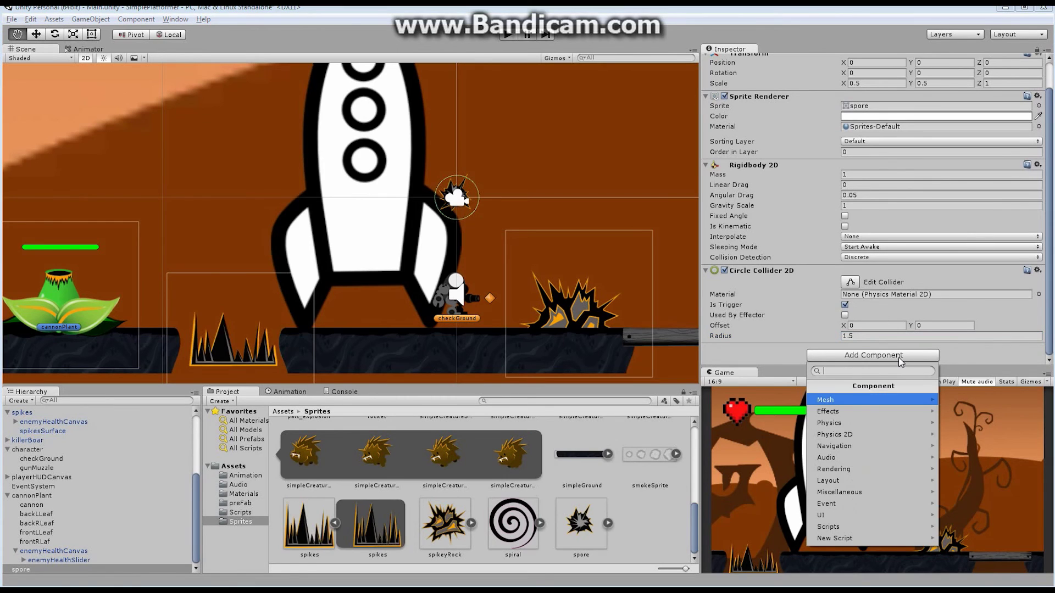
{"action": "left_click", "coordinate": [850, 435]}
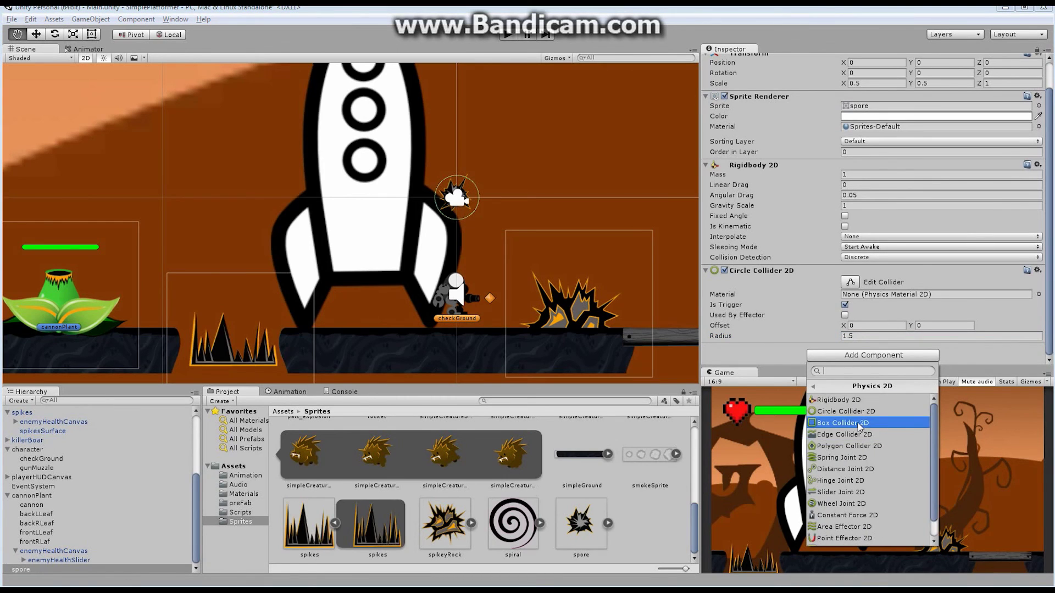
{"action": "left_click", "coordinate": [843, 412]}
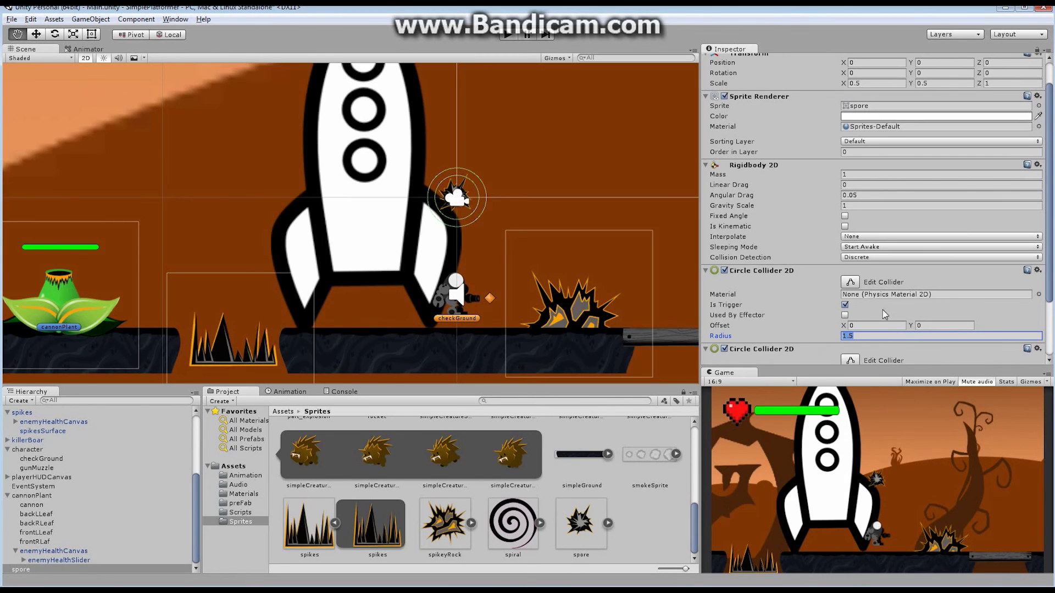
{"action": "scroll", "coordinate": [1038, 237], "scroll_direction": "down", "scroll_amount": 3}
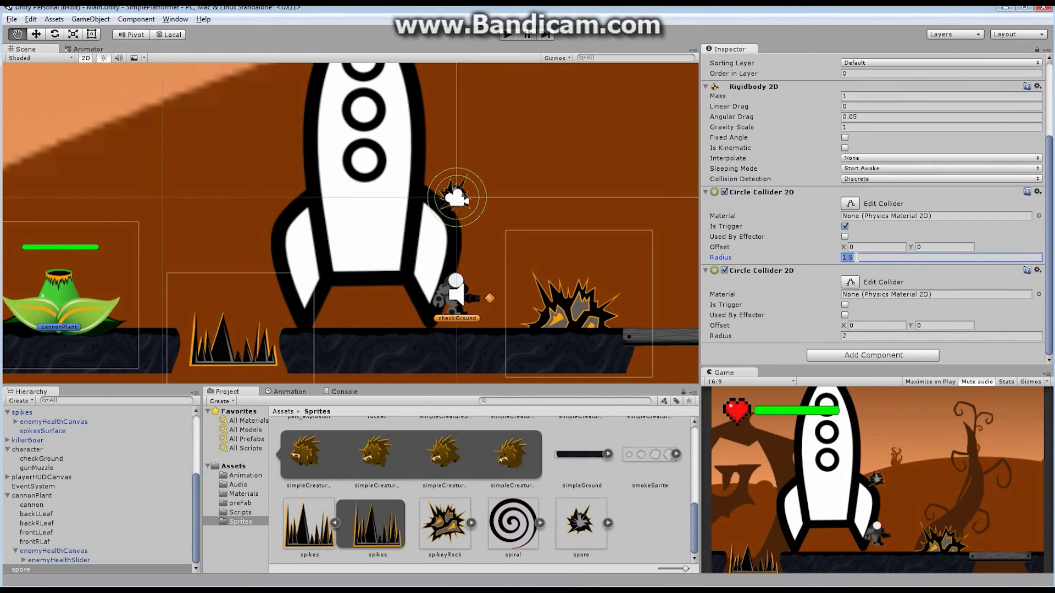
{"action": "key", "text": "BackSpace"}
Assign the slippery physics material to the spore's second, non-trigger circle collider.
{"action": "left_click", "coordinate": [999, 295]}
{"action": "left_click", "coordinate": [1038, 295]}
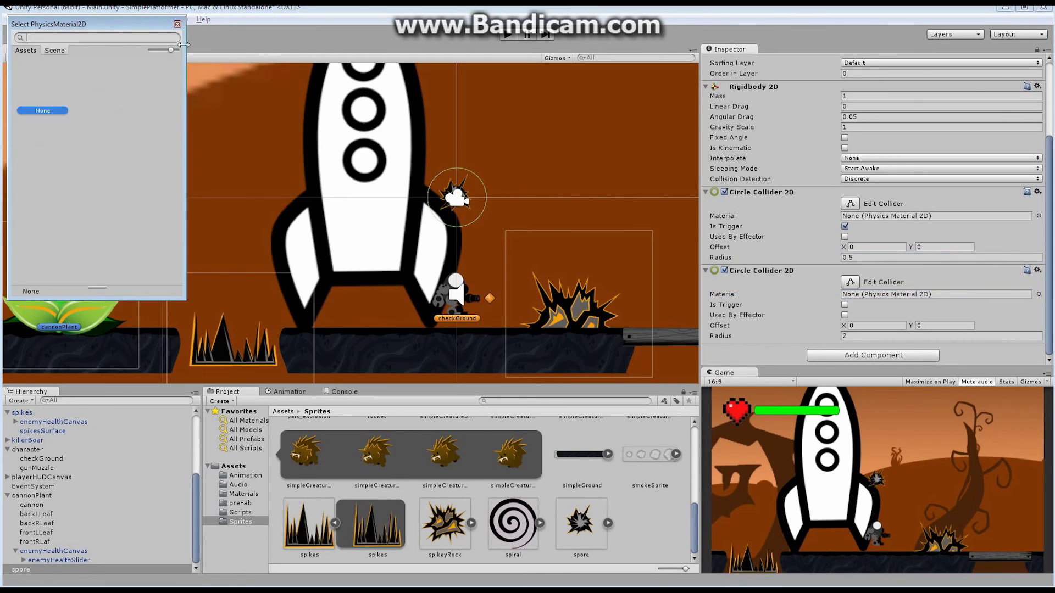
{"action": "left_click", "coordinate": [55, 71]}
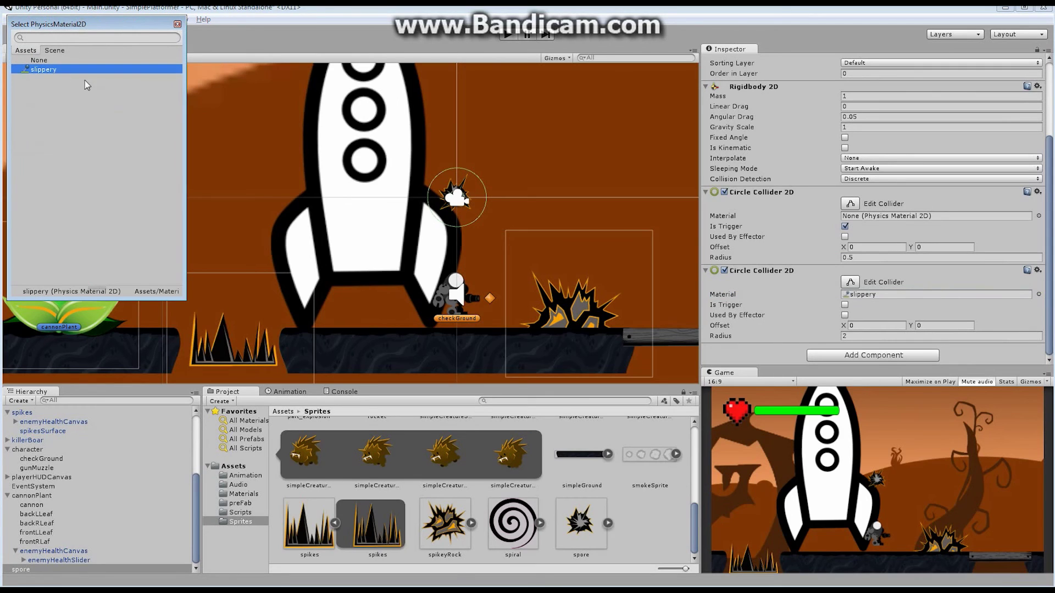
{"action": "left_click", "coordinate": [177, 24]}
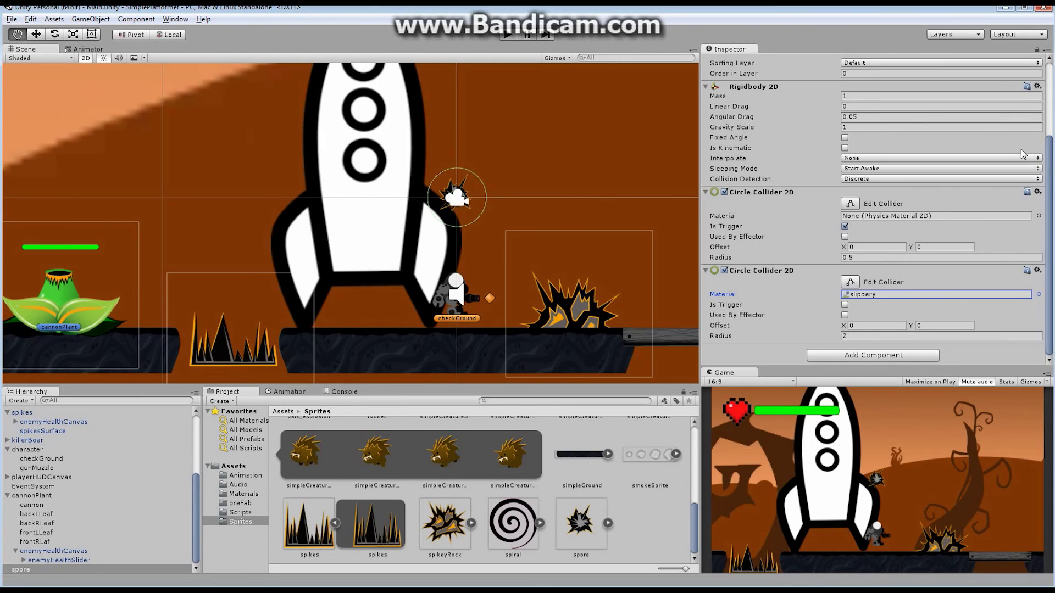
Add the Destroy Me script to the spore with an Alive Time of 5.
{"action": "left_click", "coordinate": [872, 355]}
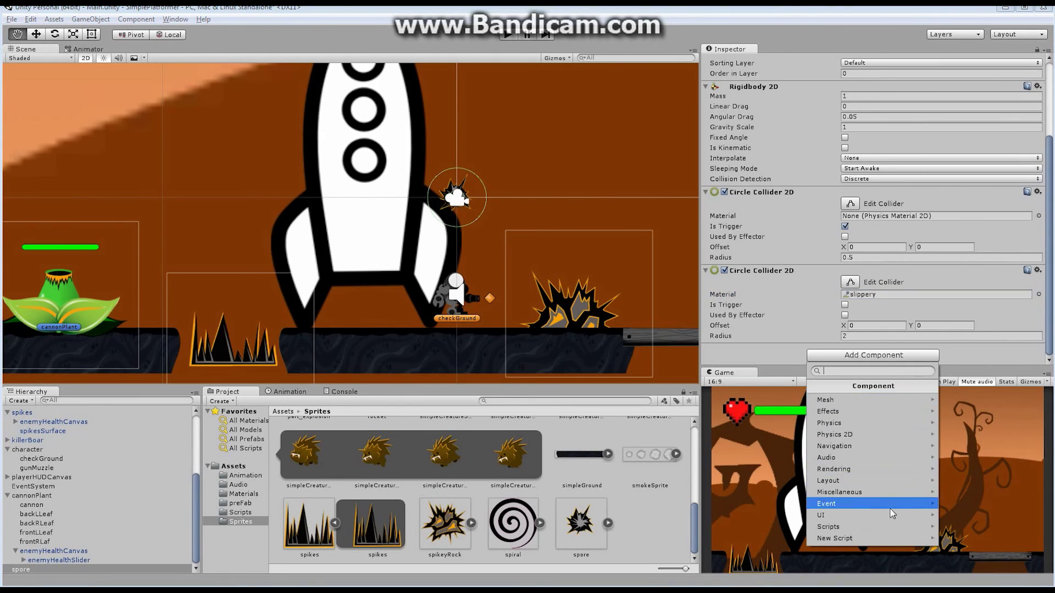
{"action": "left_click", "coordinate": [882, 529]}
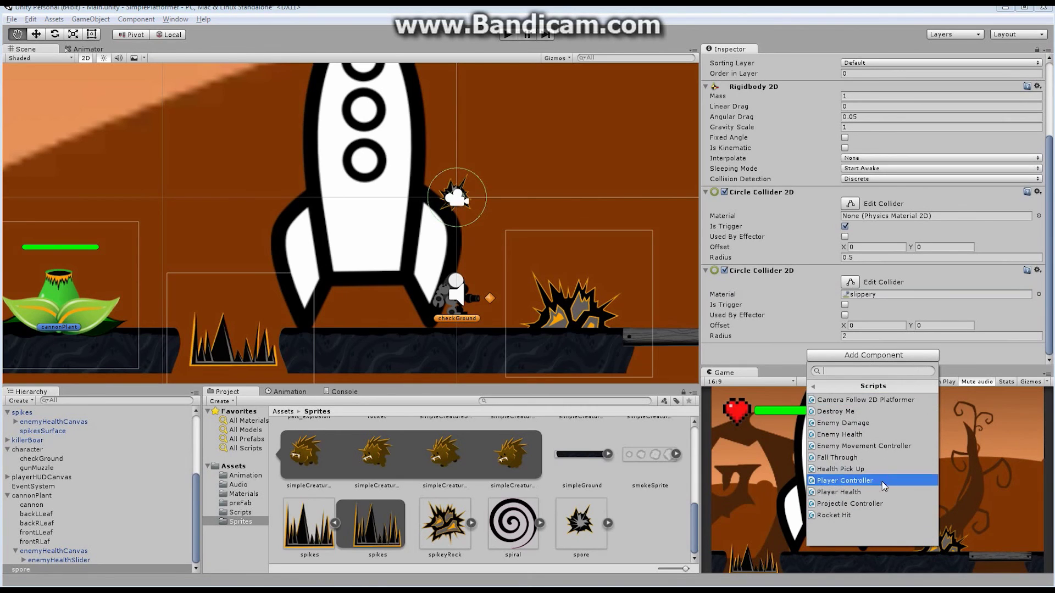
{"action": "left_click", "coordinate": [842, 412]}
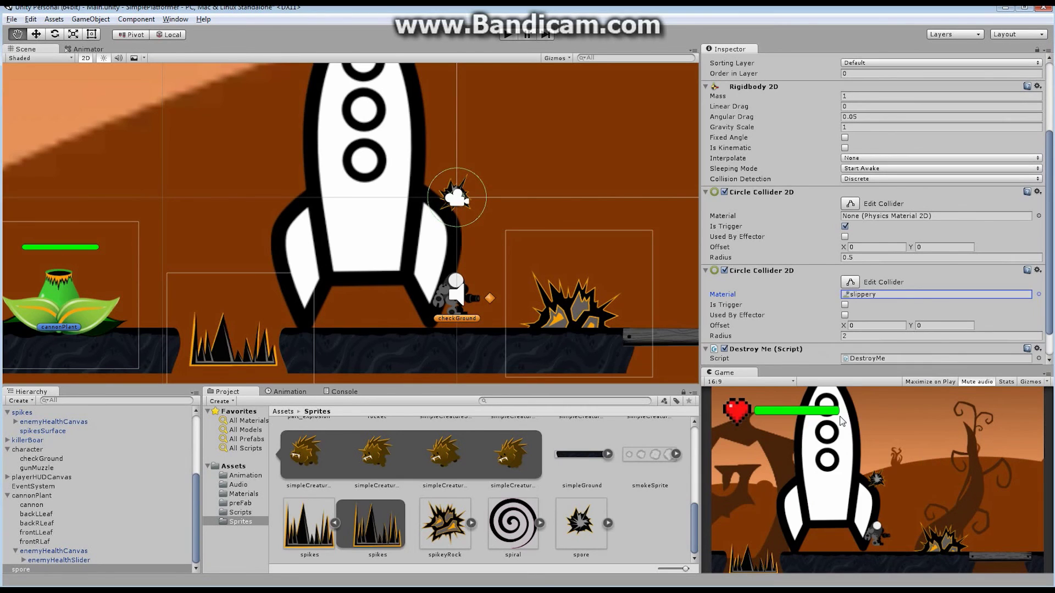
{"action": "scroll", "coordinate": [865, 340], "scroll_direction": "down", "scroll_amount": 2}
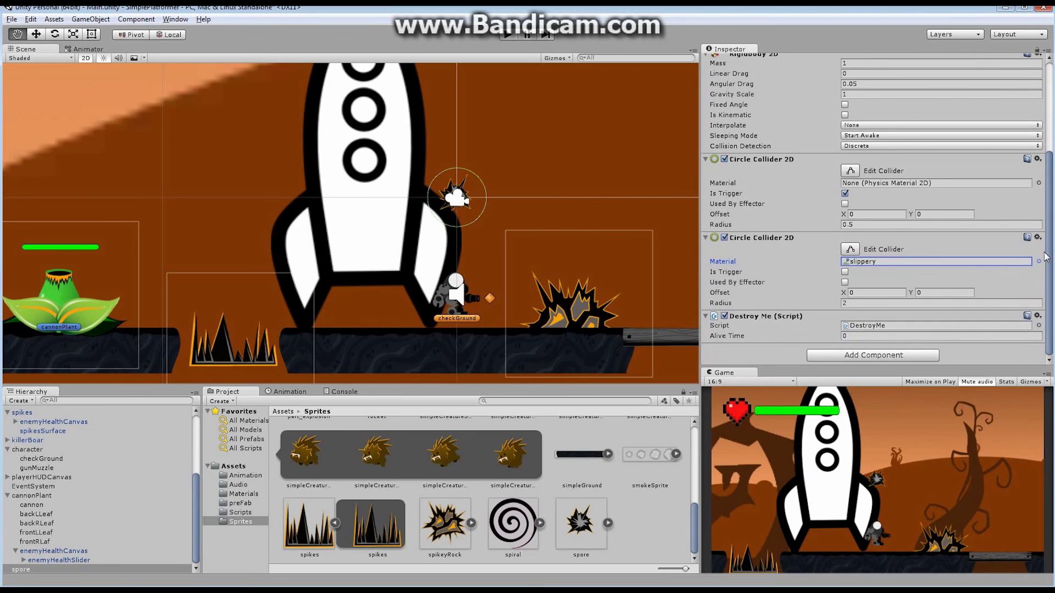
{"action": "left_click", "coordinate": [853, 337]}
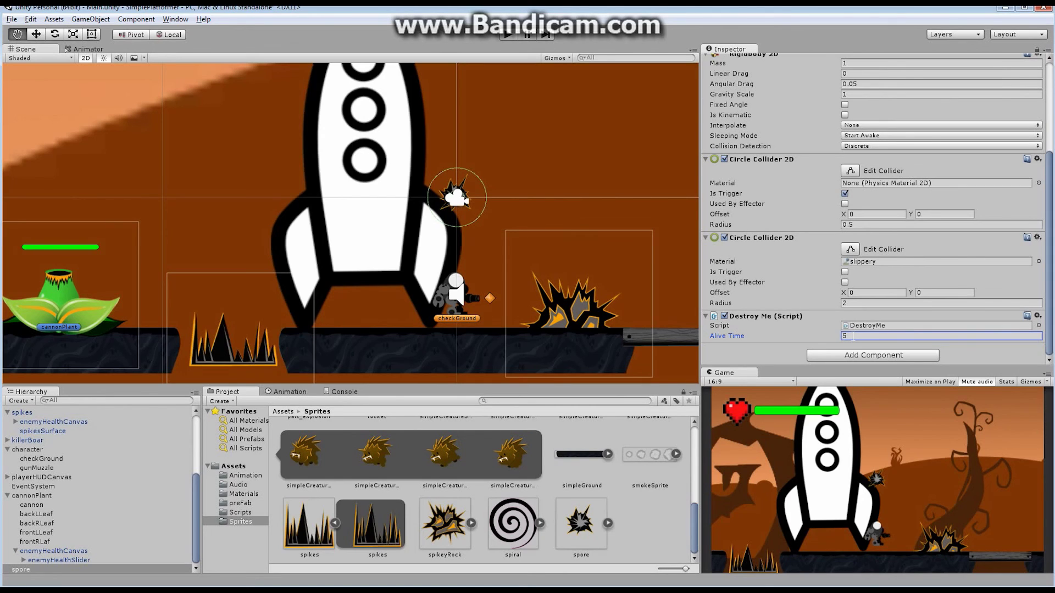
Add the Enemy Damage script to the spore.
{"action": "left_click", "coordinate": [873, 355]}
{"action": "left_click", "coordinate": [846, 492]}
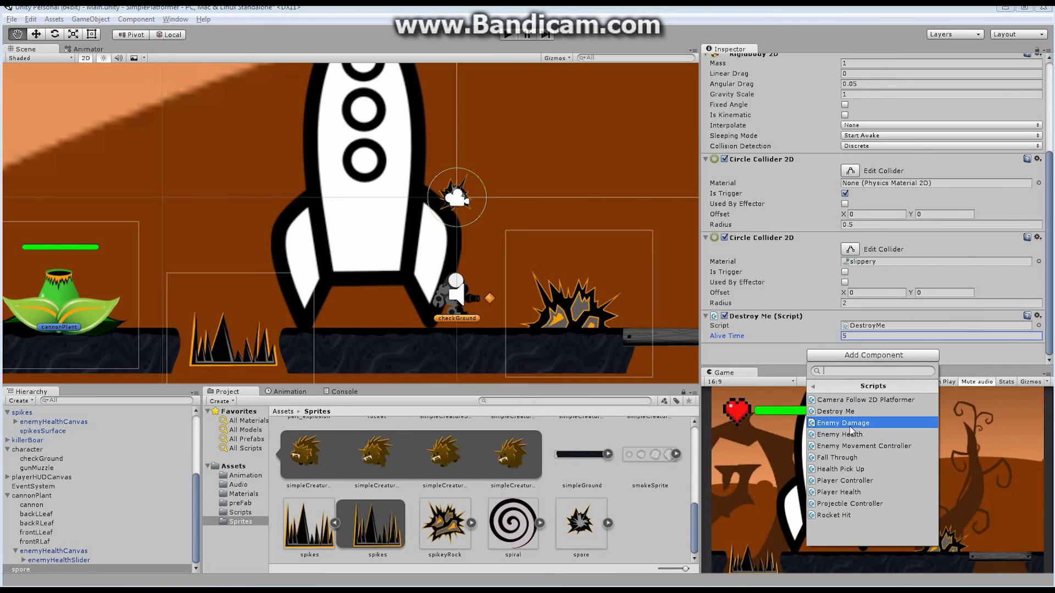
{"action": "left_click", "coordinate": [851, 427]}
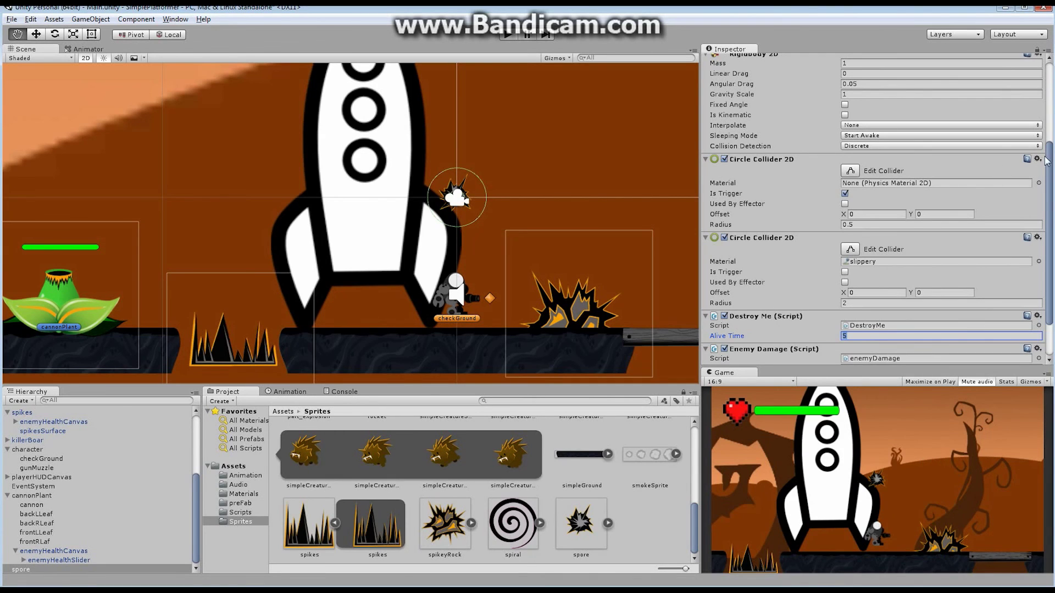
Assign the spore to the Shootable layer.
{"action": "left_click_drag", "start_coordinate": [1048, 159], "coordinate": [1050, 80]}
{"action": "left_click", "coordinate": [968, 71]}
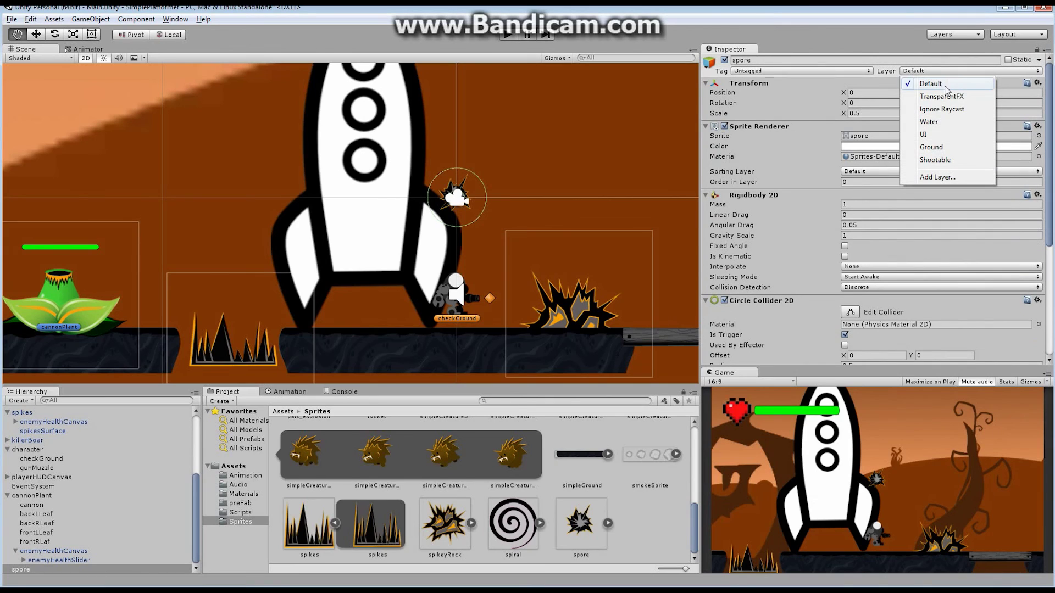
{"action": "left_click", "coordinate": [937, 161]}
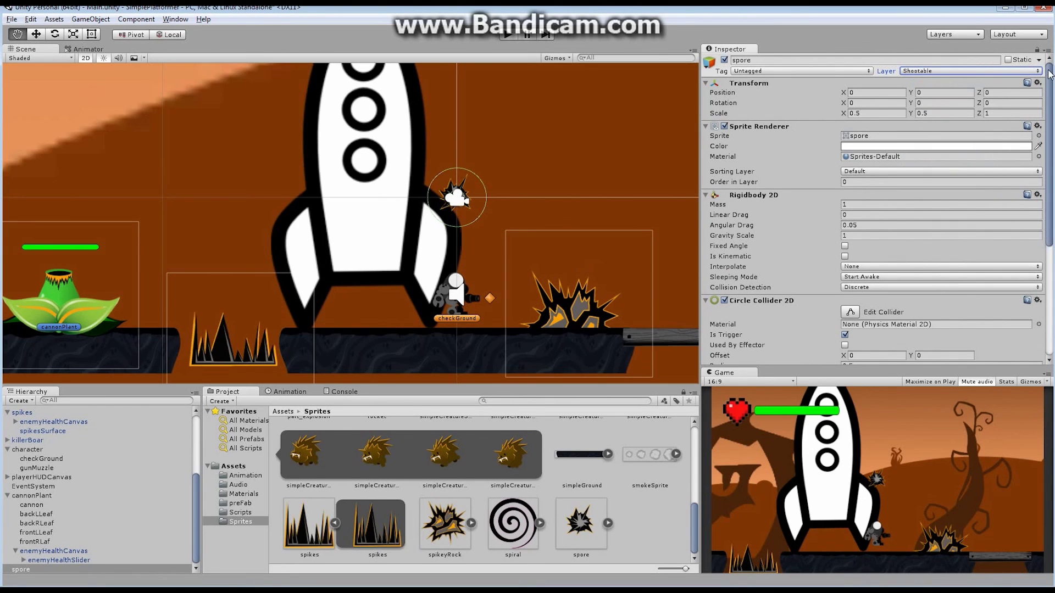
{"action": "left_click_drag", "start_coordinate": [1047, 77], "coordinate": [1051, 206]}
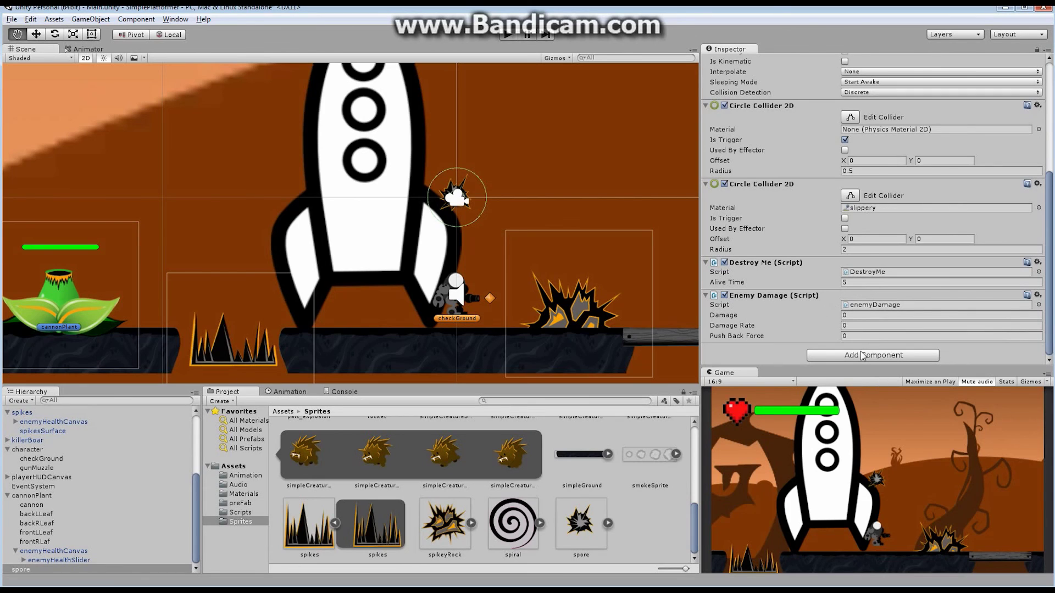
Set the spore's Enemy Damage values to Damage 1, Damage Rate 0.5 and Push Back Force 10.
{"action": "left_click", "coordinate": [853, 317]}
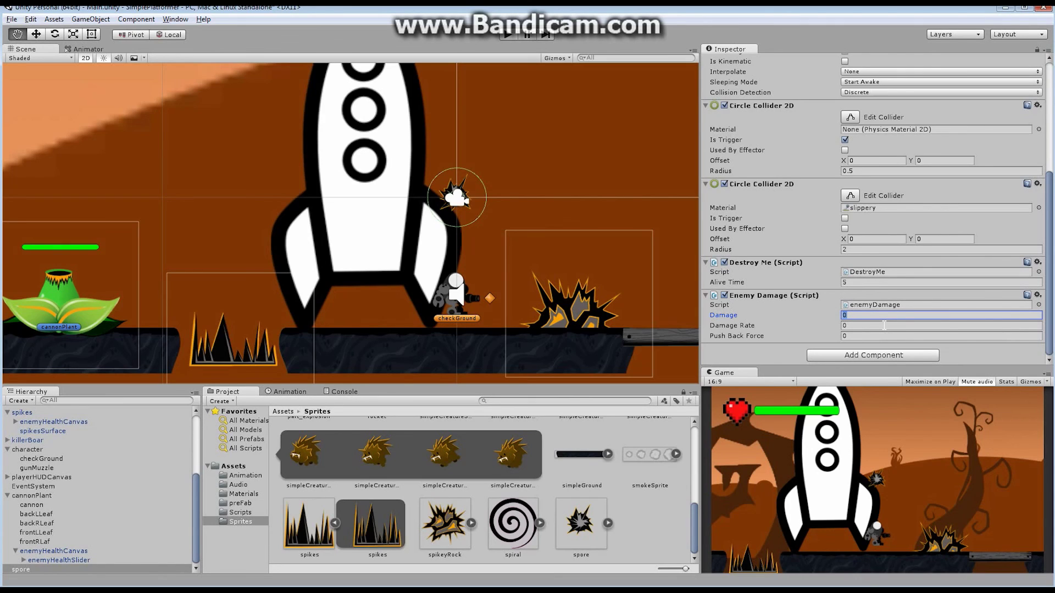
{"action": "type", "text": "1"}
{"action": "left_click", "coordinate": [851, 326]}
{"action": "type", "text": "0.5"}
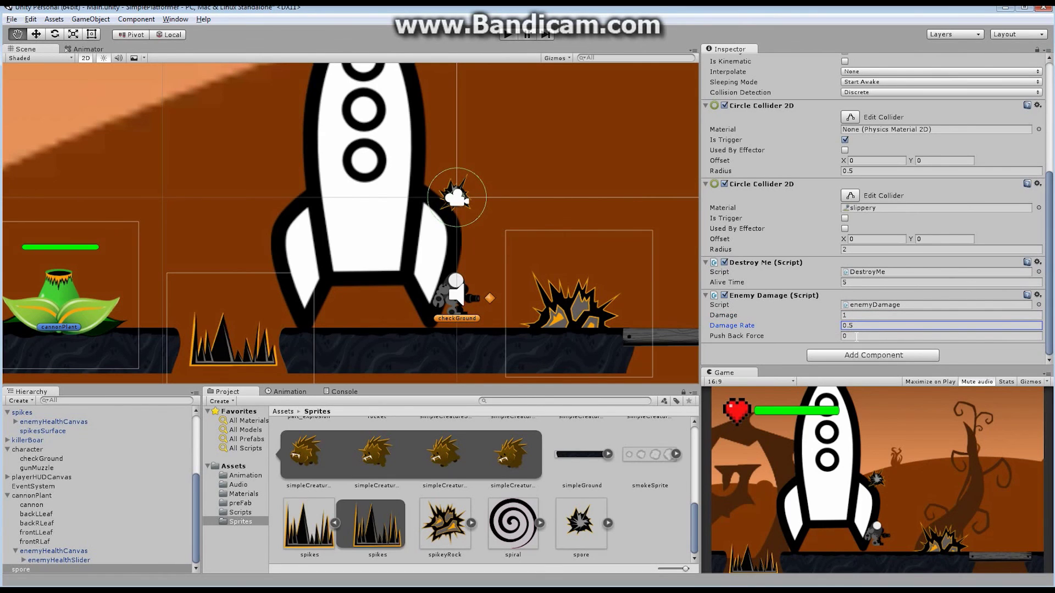
{"action": "left_click", "coordinate": [857, 337]}
{"action": "type", "text": "1"}
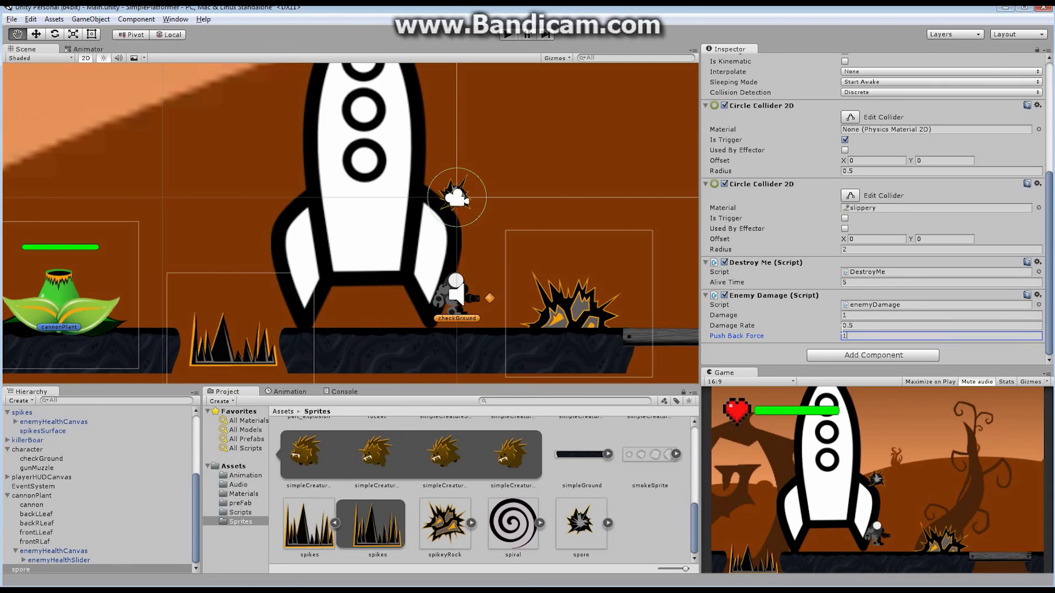
{"action": "type", "text": "0"}
Save the spore as a prefab in the preFab folder and delete the original spore from the scene.
{"action": "left_click", "coordinate": [240, 502]}
{"action": "left_click_drag", "start_coordinate": [46, 570], "coordinate": [677, 521]}
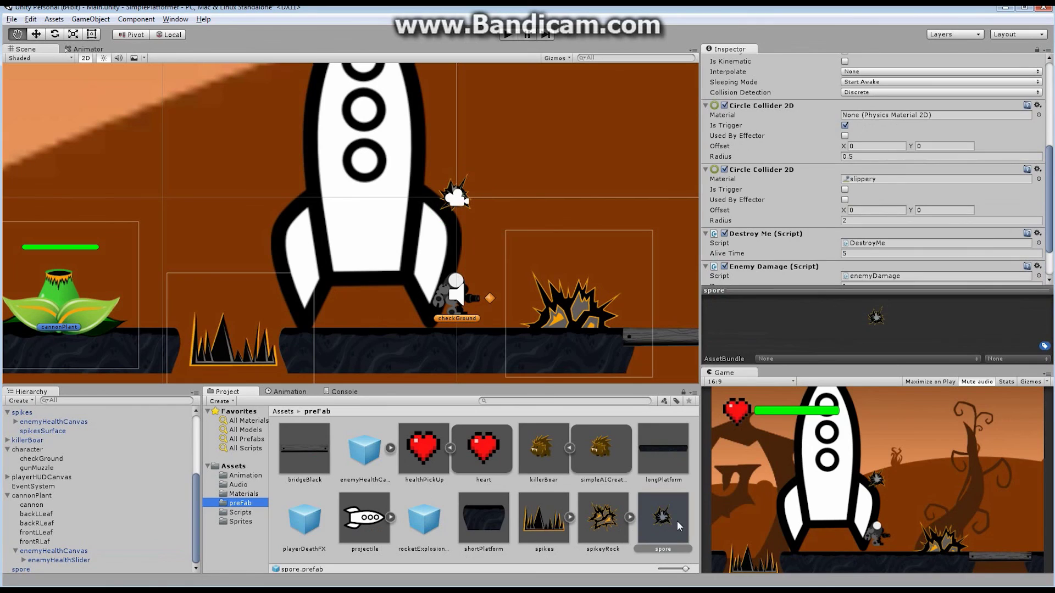
{"action": "left_click", "coordinate": [21, 571]}
{"action": "key", "text": "Delete"}
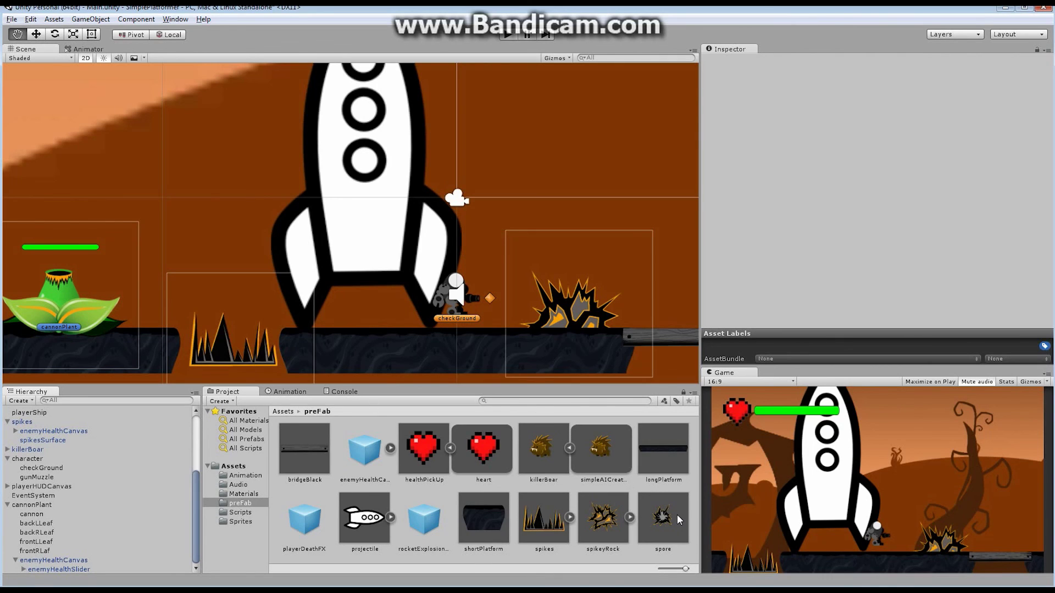
{"action": "left_click_drag", "start_coordinate": [176, 226], "coordinate": [259, 214]}
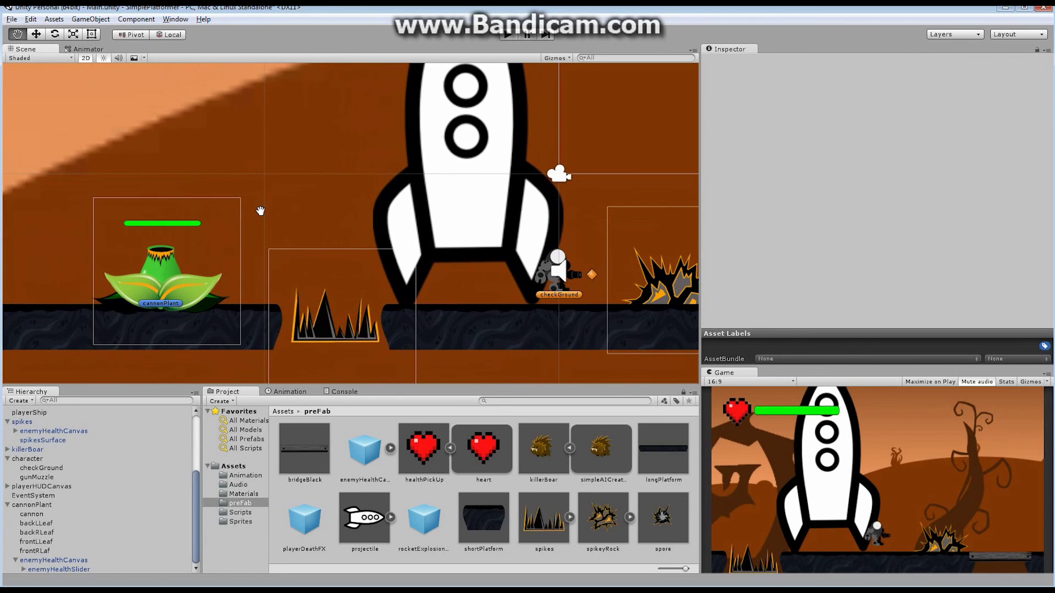